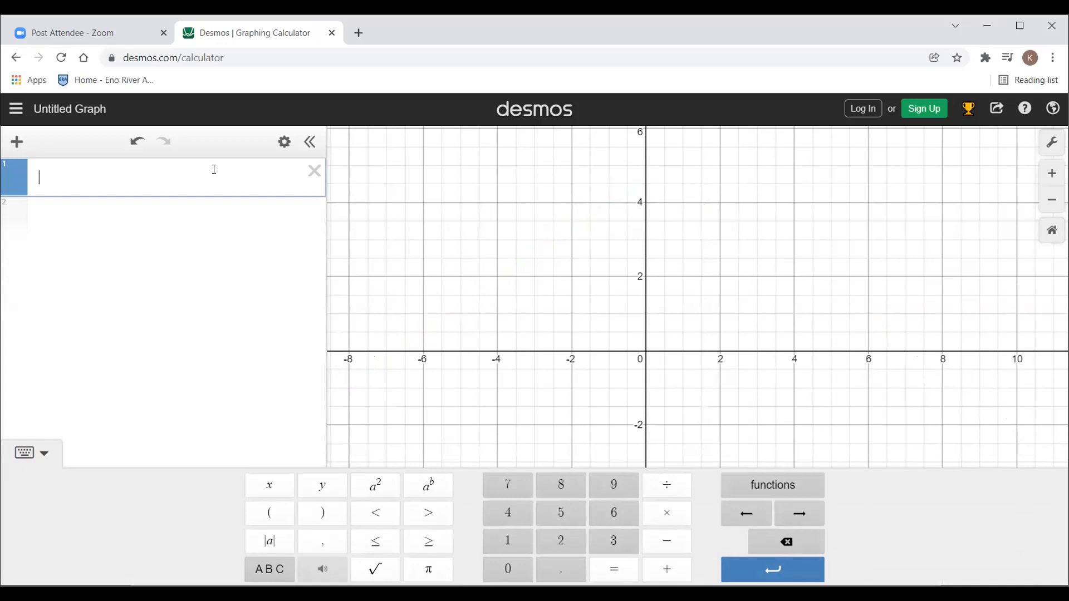
- Enter the expression 4|4−(3a+2)|−2((3a+2)+2) on the first line
type("4|")
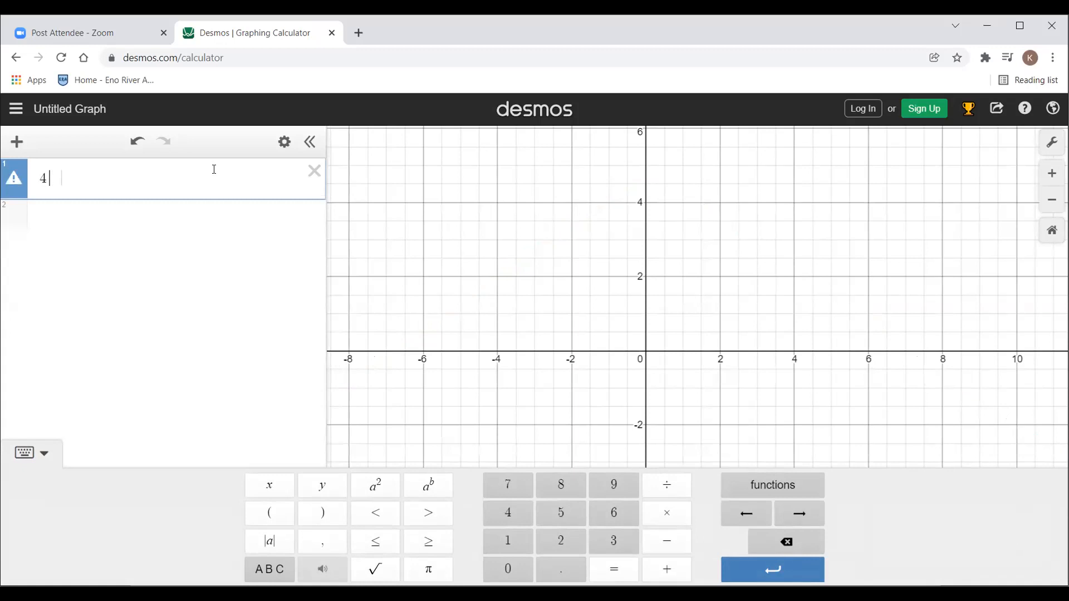
type("4-(")
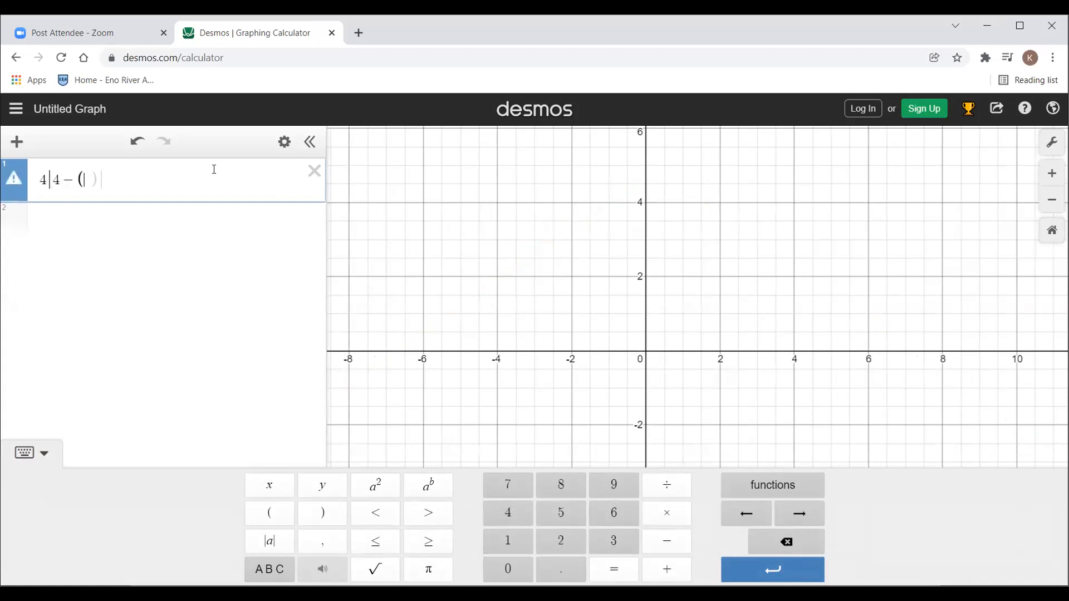
type("3a+2)")
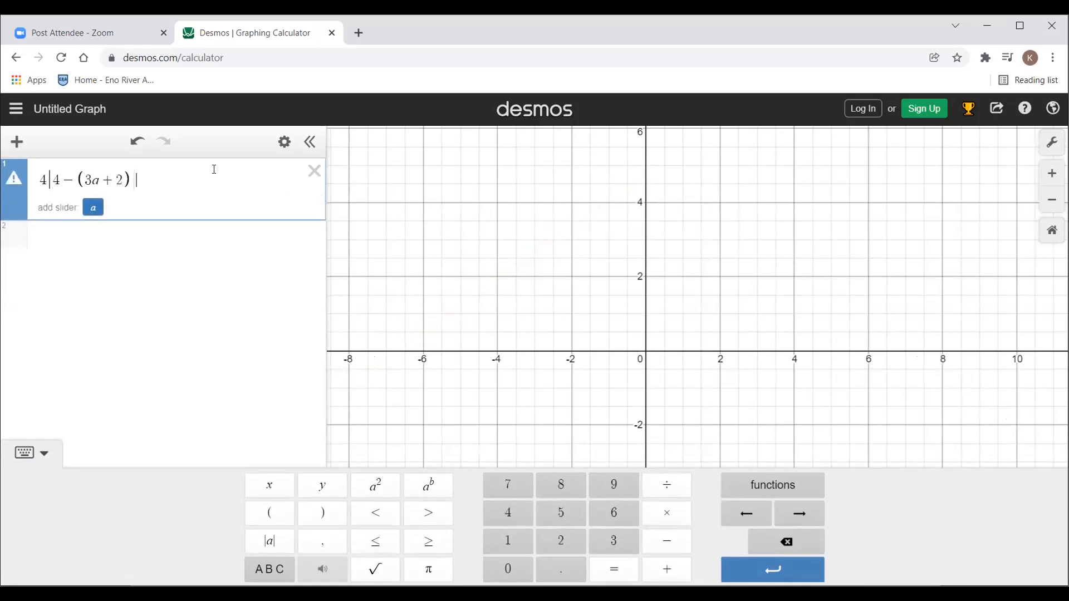
key("Right")
type("-2(")
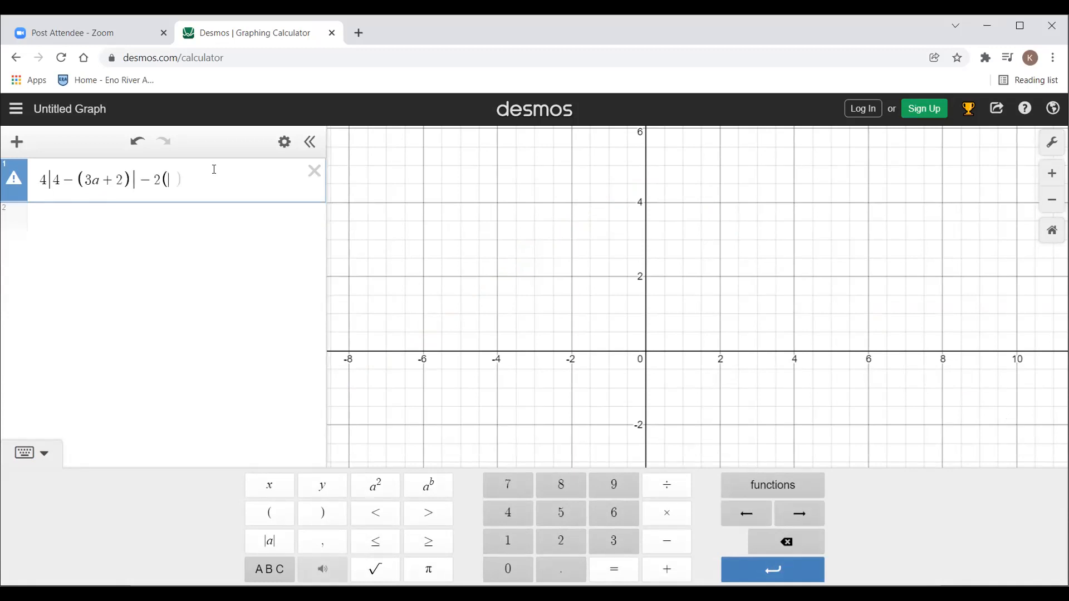
type("(3a+2)")
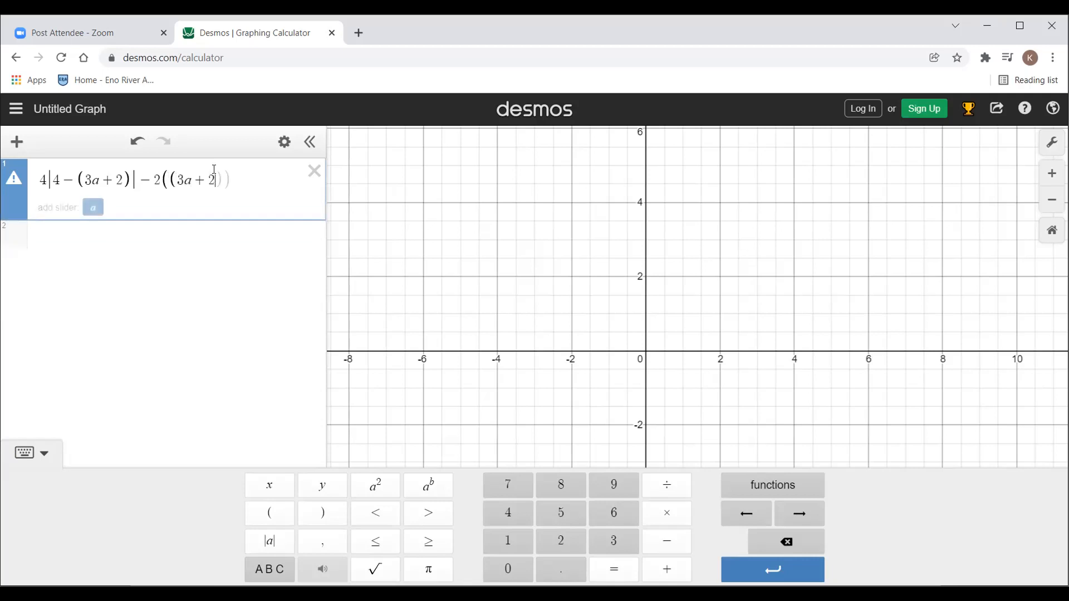
type("+2")
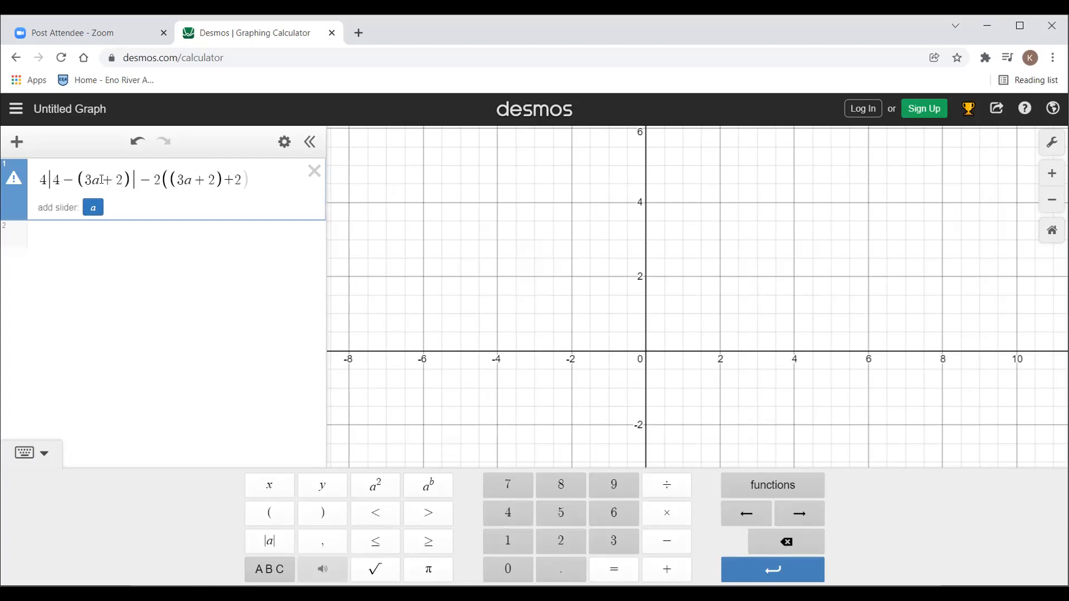
- Replace both occurrences of the variable a with x in the first expression so it can be graphed
key("BackSpace")
type("x")
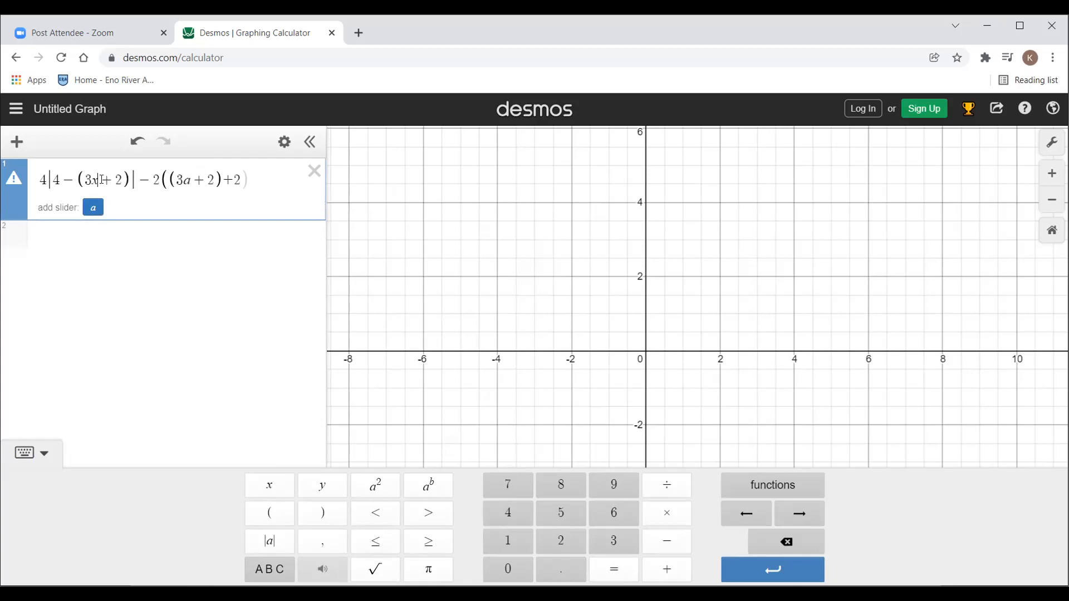
left_click(190, 181)
key("BackSpace")
type("x")
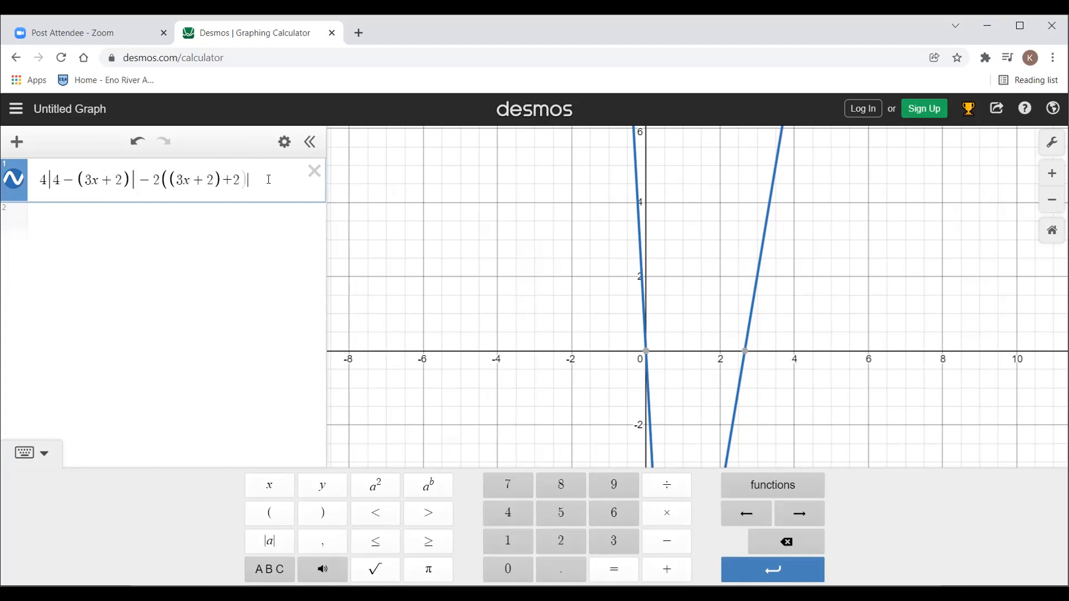
- Add 4|6−3x|−6x−8 as the second expression and hide its graph
key("Return")
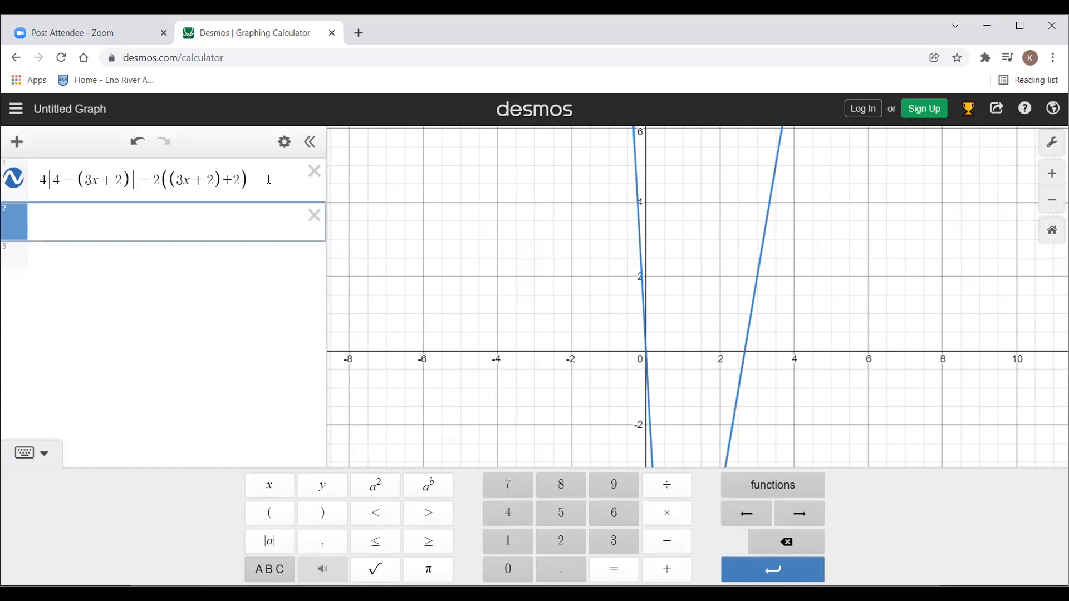
type("4|")
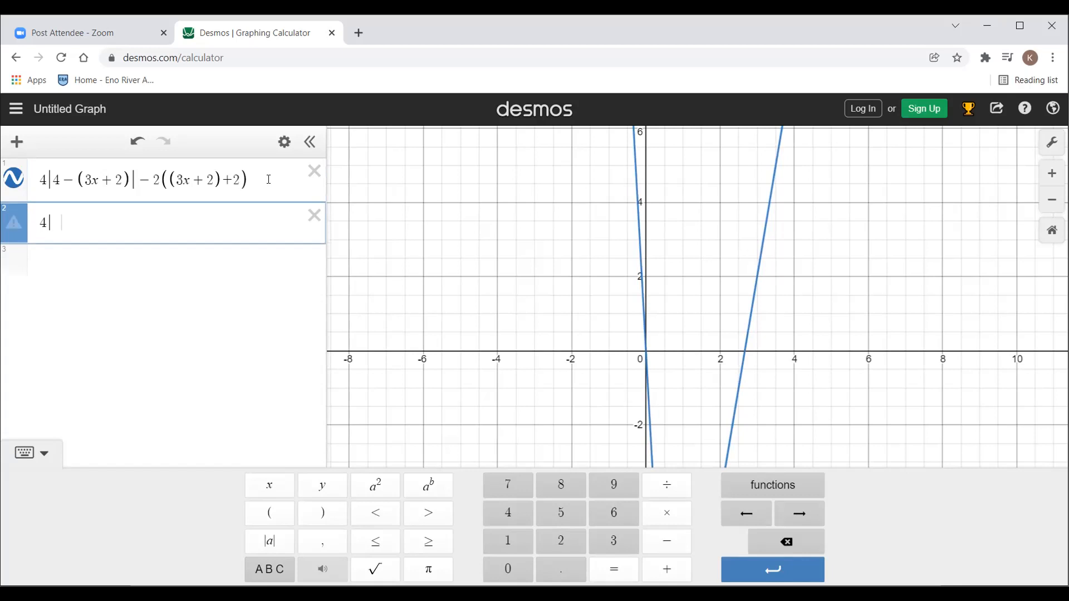
type("6-3x|")
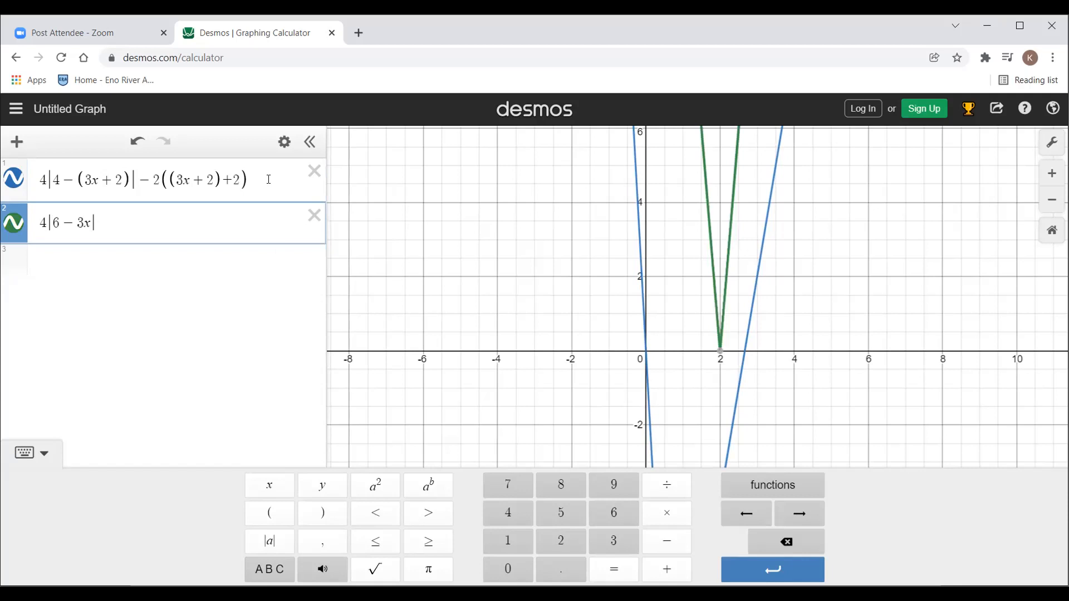
type("-6")
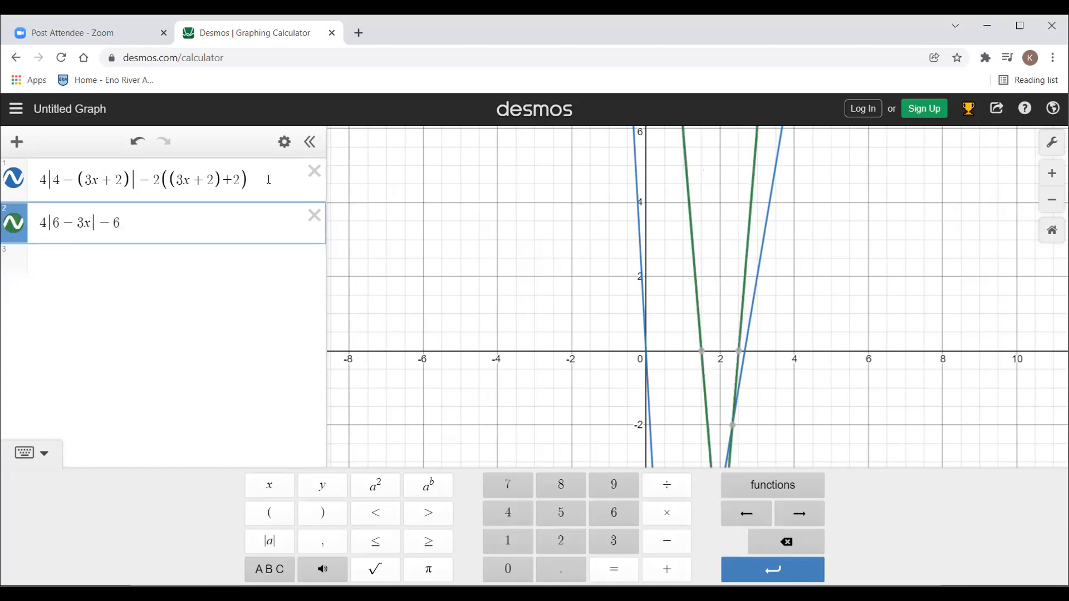
type("x-8")
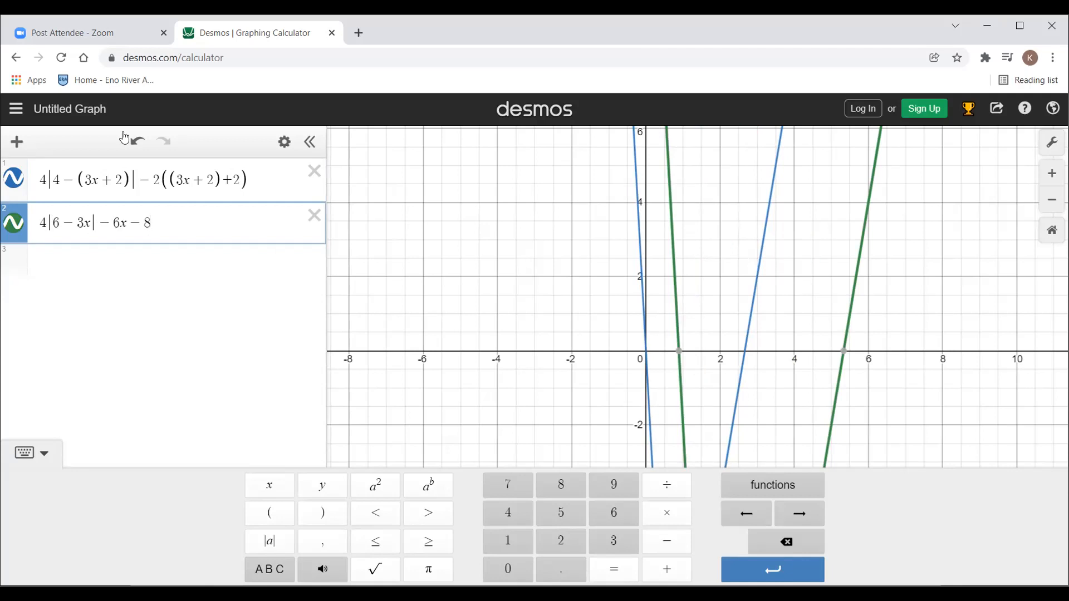
left_click(14, 223)
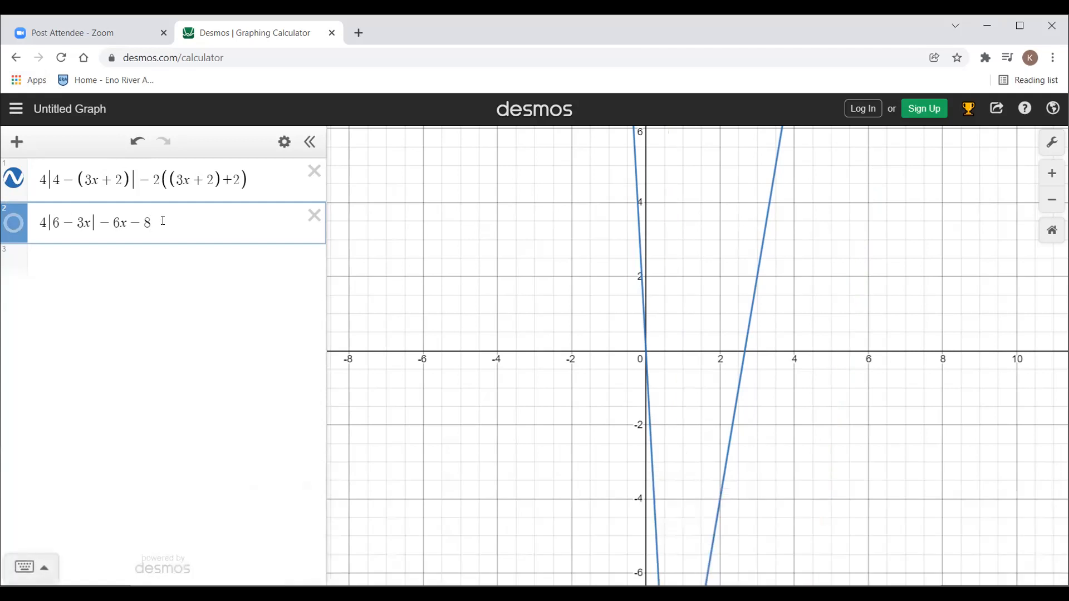
- Add 4|6−3x|−6x+8 as the third expression
left_click(162, 221)
key("Return")
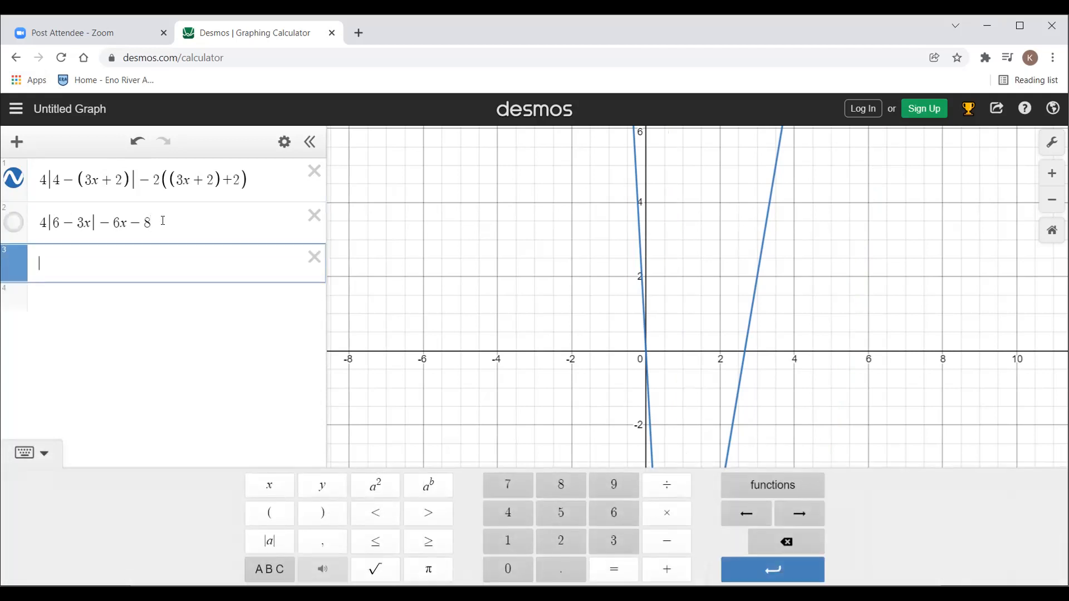
type("4|")
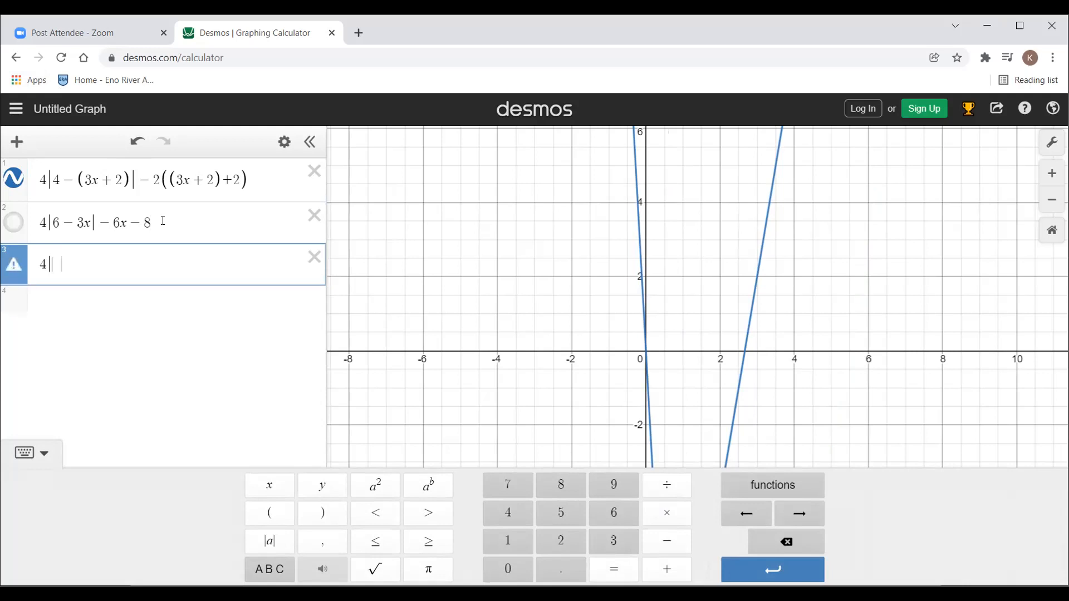
type("6-3x")
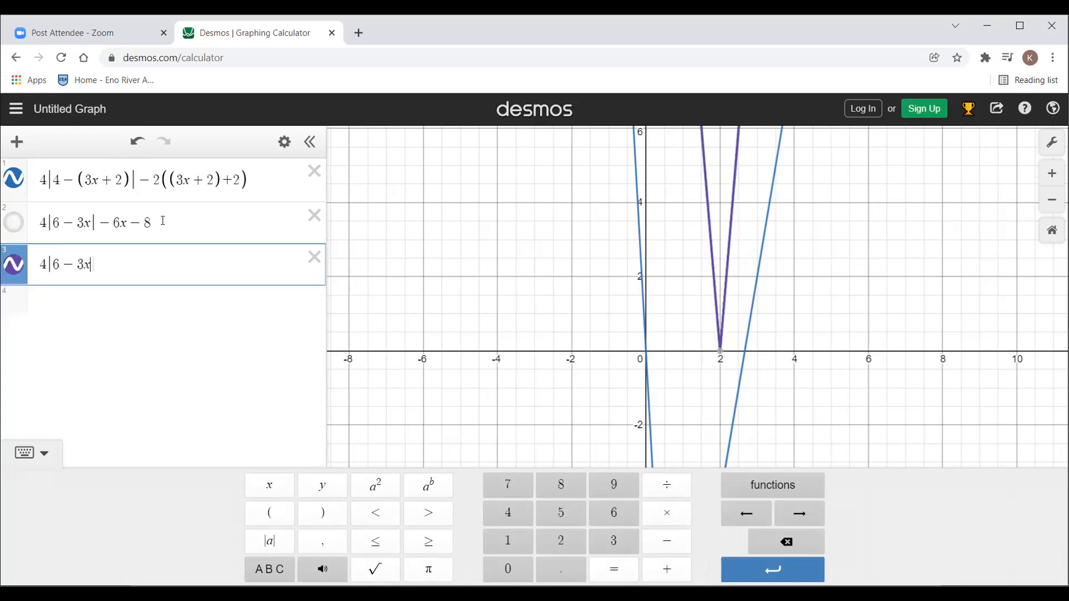
key("Right")
type("-")
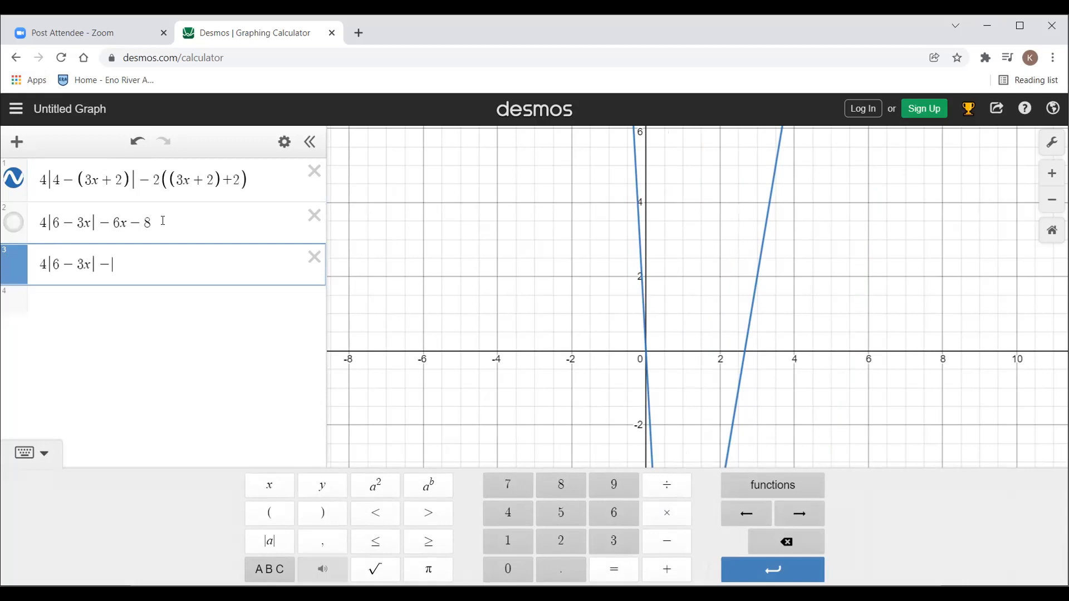
type("6x+8")
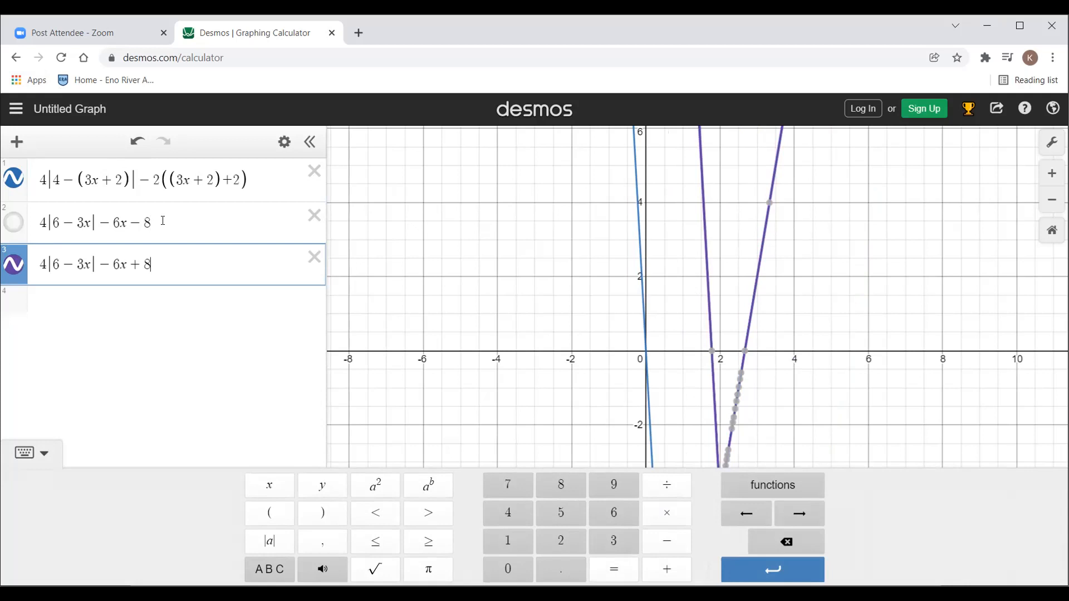
- Toggle the graph of the third expression repeatedly to compare it with the first graph, and leave it hidden
left_click(17, 263)
left_click(17, 262)
left_click(17, 262)
left_click(16, 263)
left_click(17, 263)
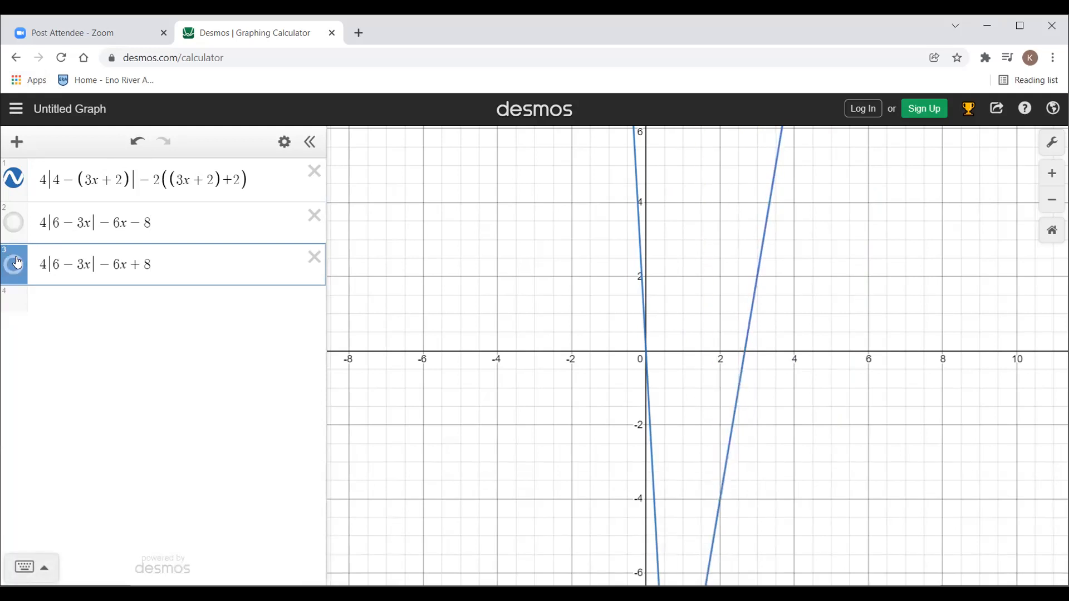
left_click(16, 262)
left_click(17, 262)
left_click(17, 263)
left_click(16, 262)
left_click(17, 263)
left_click(17, 262)
left_click(17, 262)
left_click(17, 262)
left_click(17, 262)
left_click(17, 262)
left_click(17, 262)
left_click(17, 262)
left_click(17, 262)
left_click(17, 262)
left_click(16, 262)
left_click(17, 262)
- Add 4|3x−2|−6x+8 as the fourth expression, compare its graph with the first one, and hide it
left_click(169, 258)
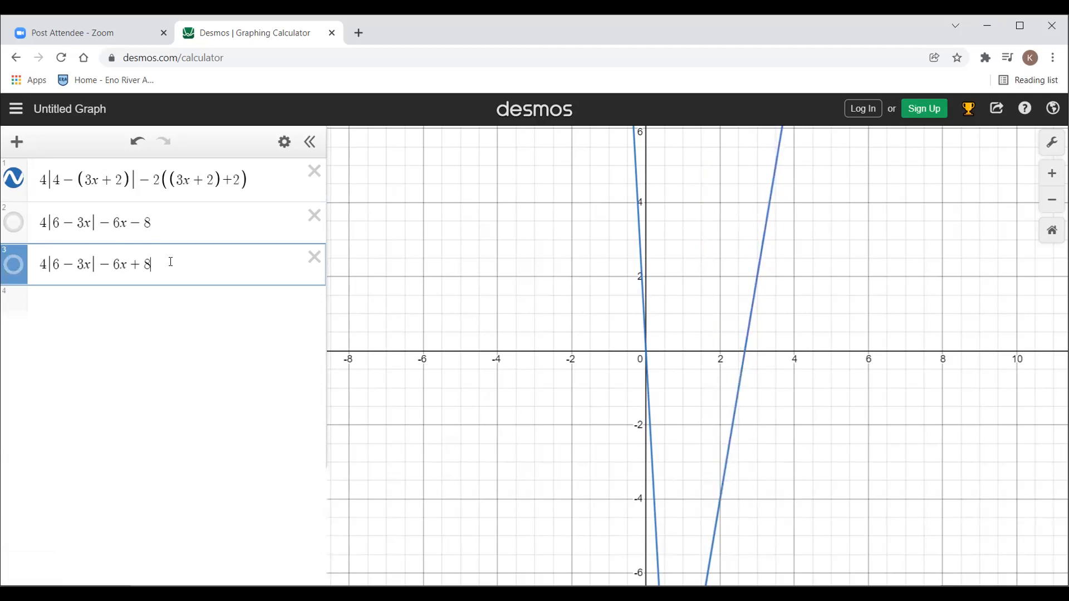
key("Return")
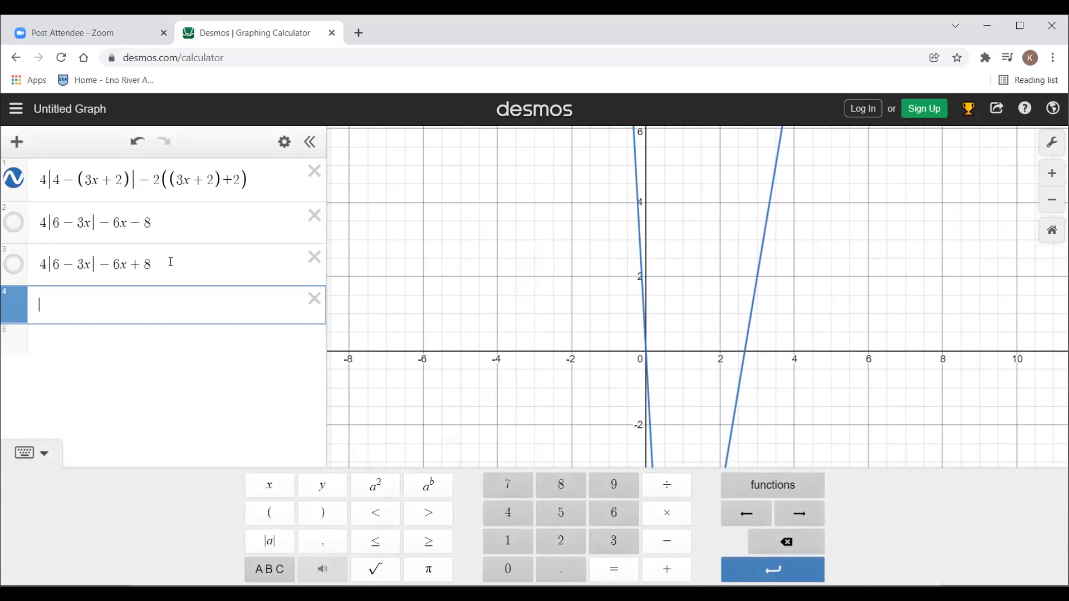
type("4|3")
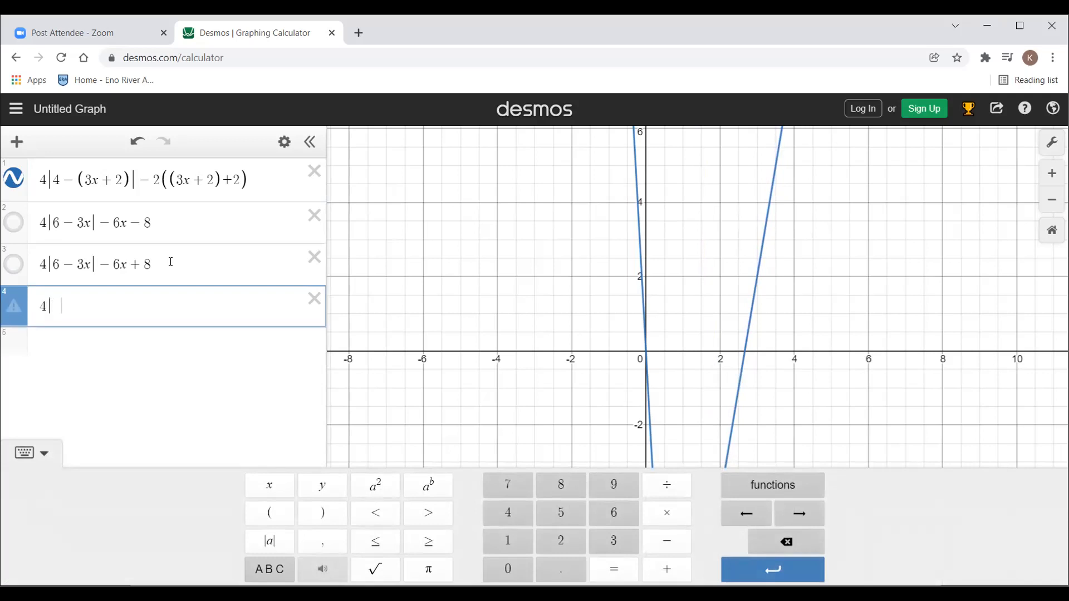
type("x-2")
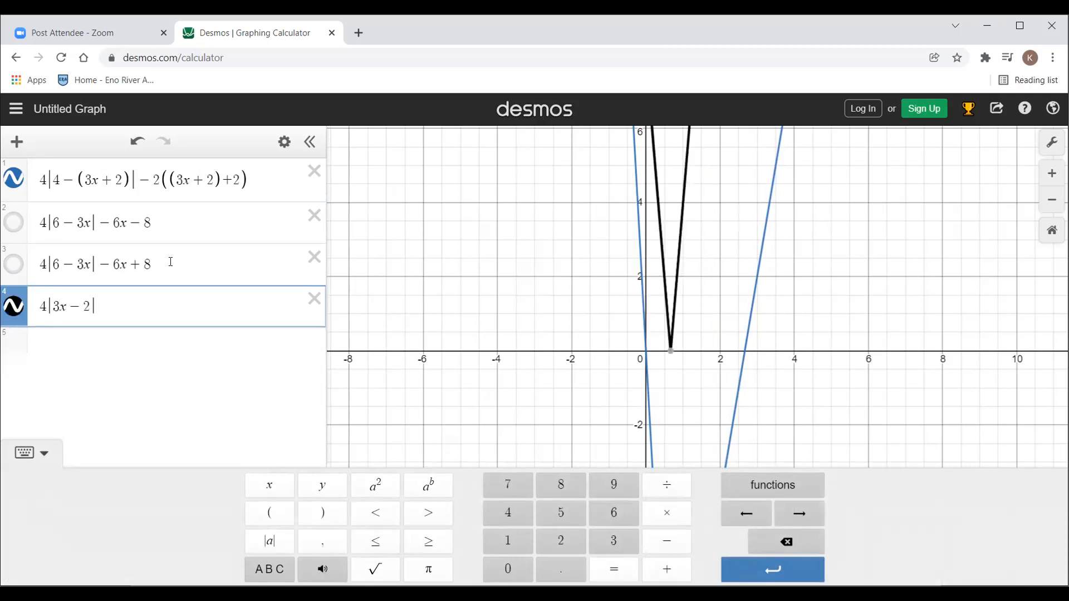
key("Right")
type("-")
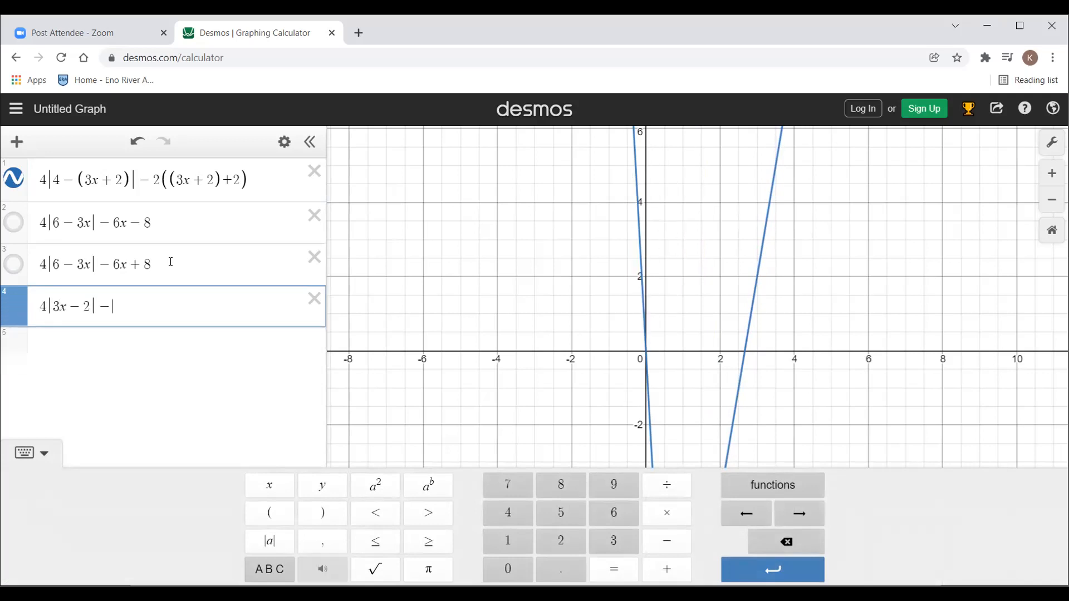
type("6x")
type("8")
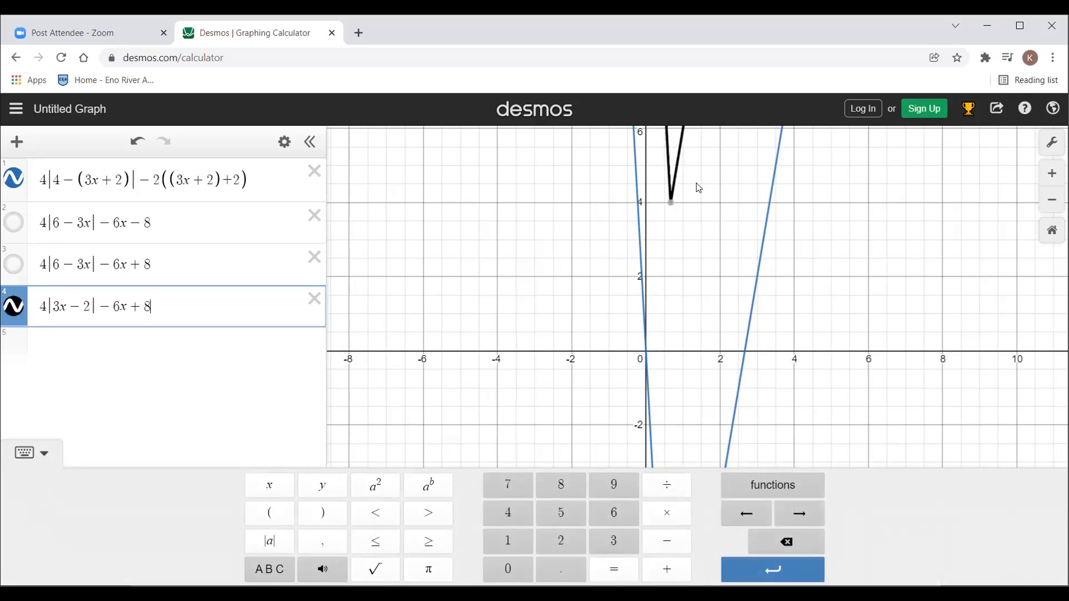
left_click_drag(695, 189, 695, 323)
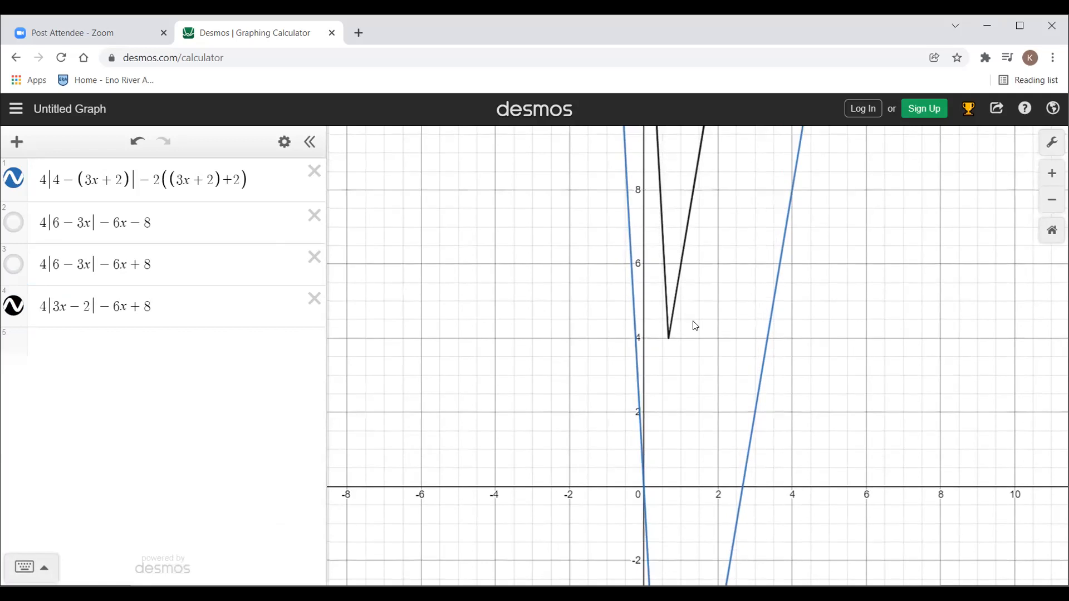
left_click(13, 305)
- Add 4|2−3x|−6x−8 as the fifth expression
left_click(190, 304)
key("Return")
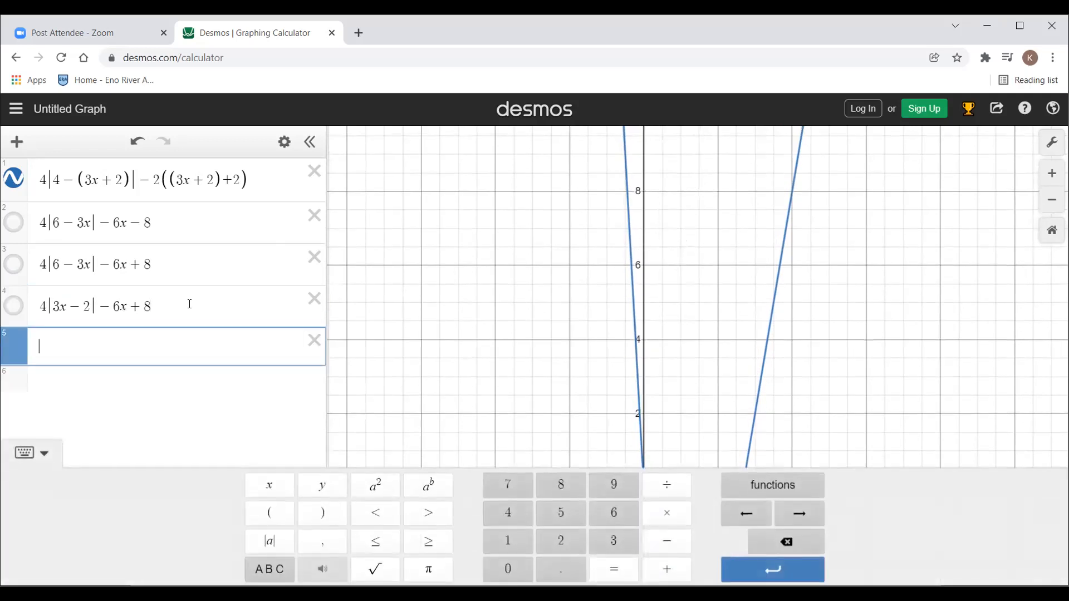
type("4|2-3x|")
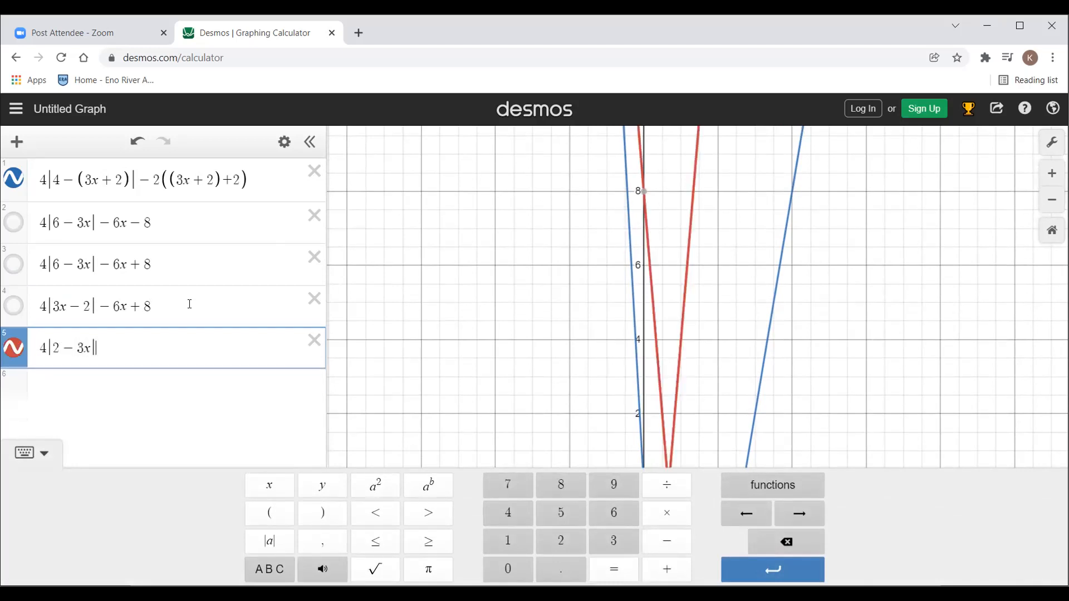
type("-6x-8")
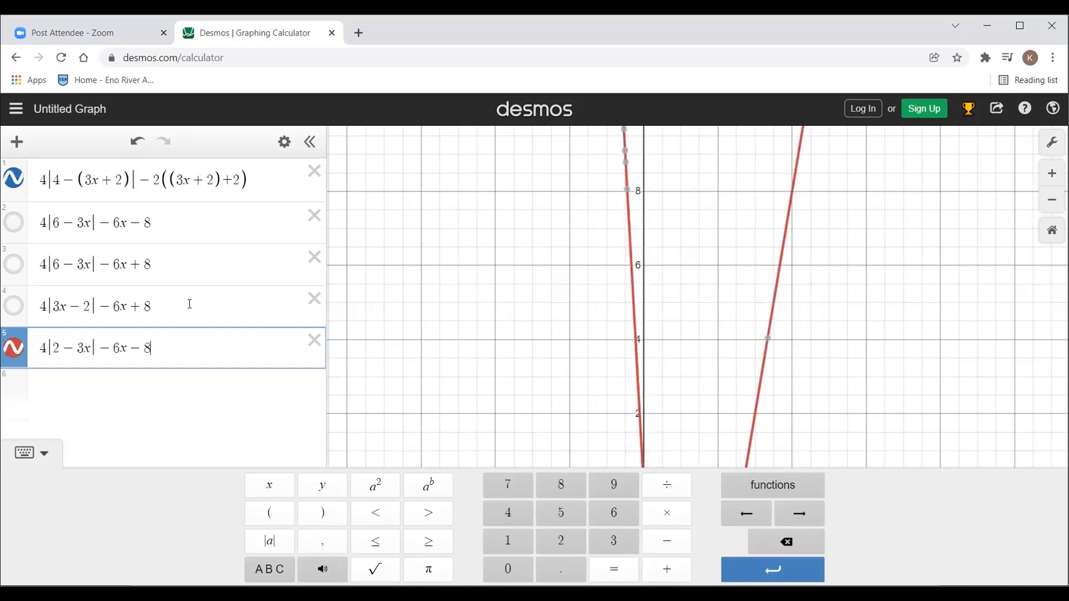
- Toggle the graph of the fifth expression on and off repeatedly to check whether it coincides with the first graph
left_click(18, 348)
left_click(19, 347)
left_click(19, 348)
left_click(19, 348)
left_click(18, 348)
left_click(18, 348)
left_click(19, 347)
left_click(18, 348)
left_click(18, 348)
left_click(19, 347)
left_click(18, 348)
left_click(18, 348)
left_click(19, 348)
left_click(18, 347)
left_click(18, 348)
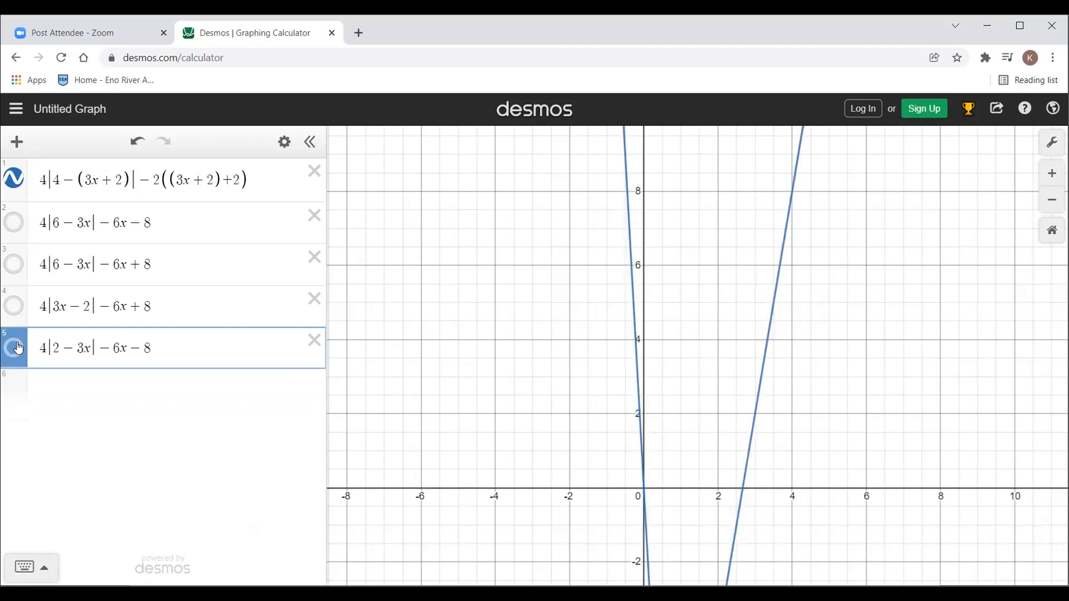
left_click(19, 347)
left_click(18, 348)
left_click(18, 348)
left_click(18, 348)
left_click(18, 348)
left_click(18, 348)
left_click(19, 348)
left_click(18, 348)
left_click(19, 348)
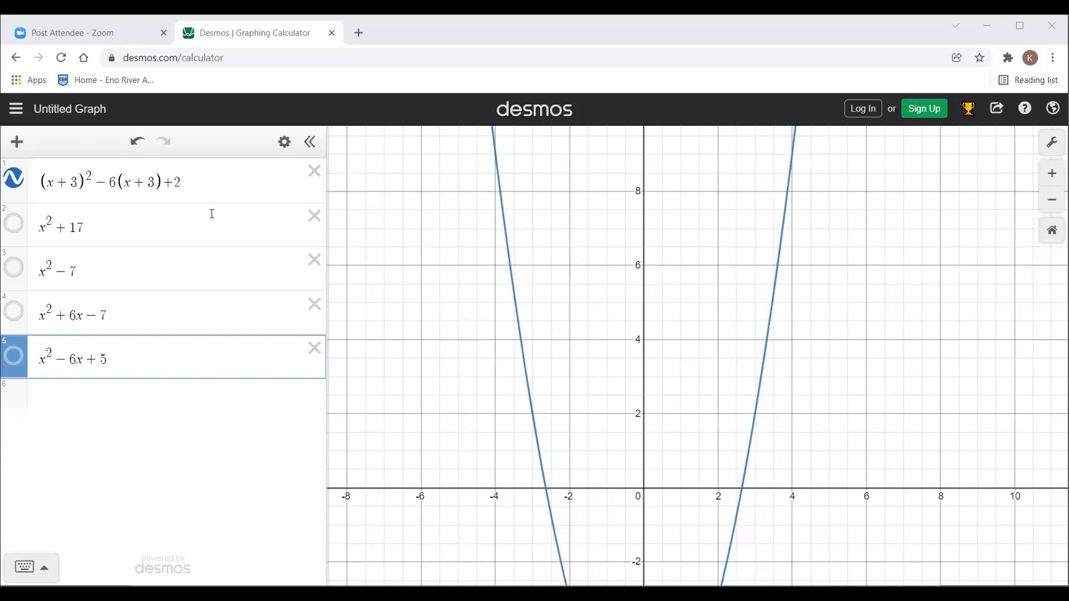
- Show the graph of x² + 17 to compare it with the graph of (x+3)² − 6(x+3) + 2
left_click(190, 180)
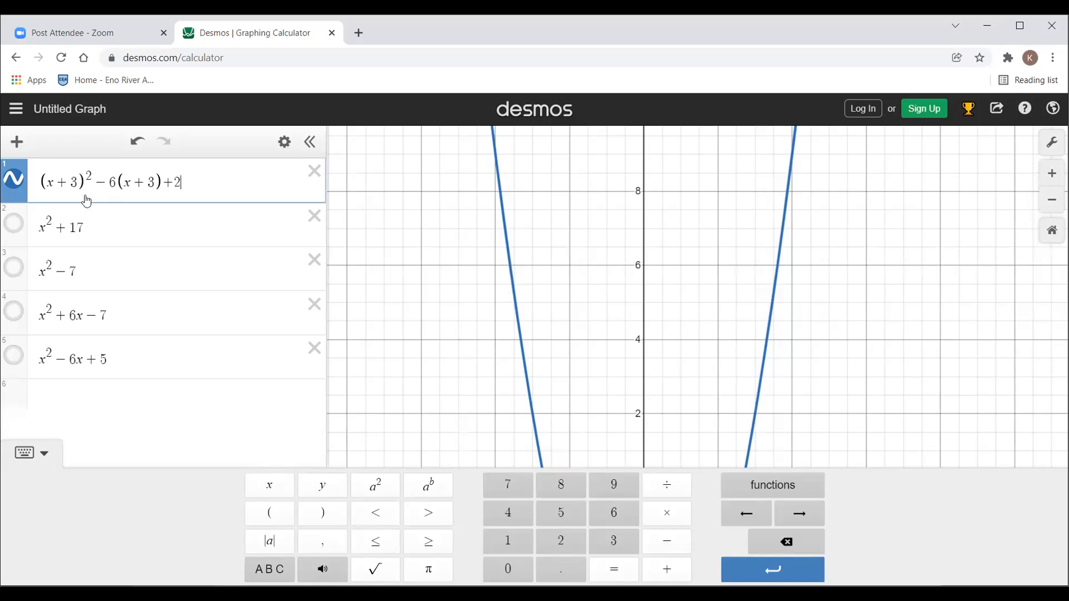
left_click(15, 222)
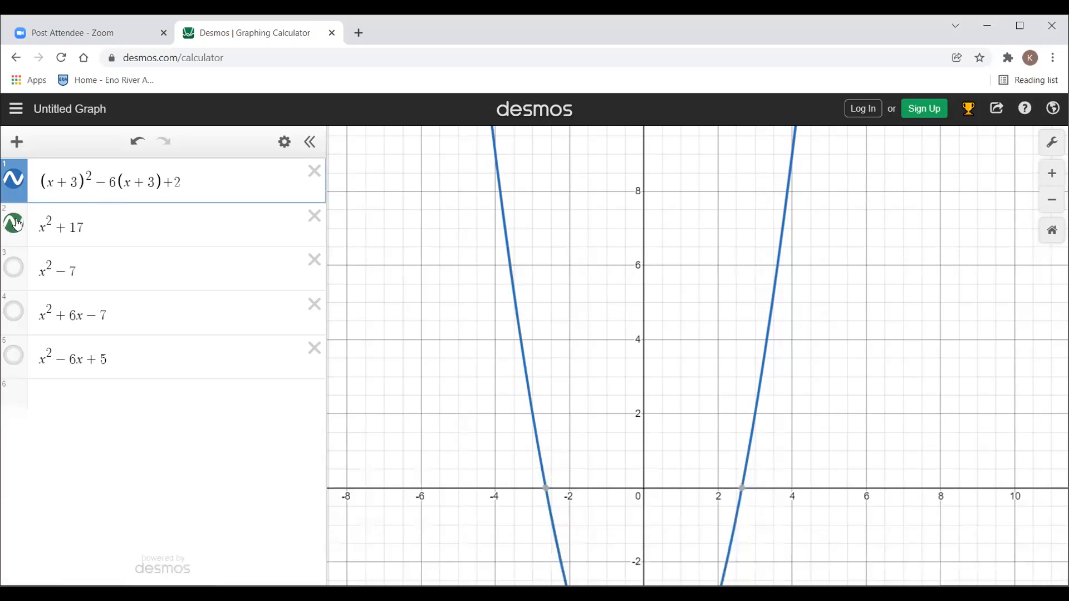
left_click_drag(652, 192, 698, 413)
left_click_drag(722, 286, 709, 482)
left_click_drag(753, 312, 742, 291)
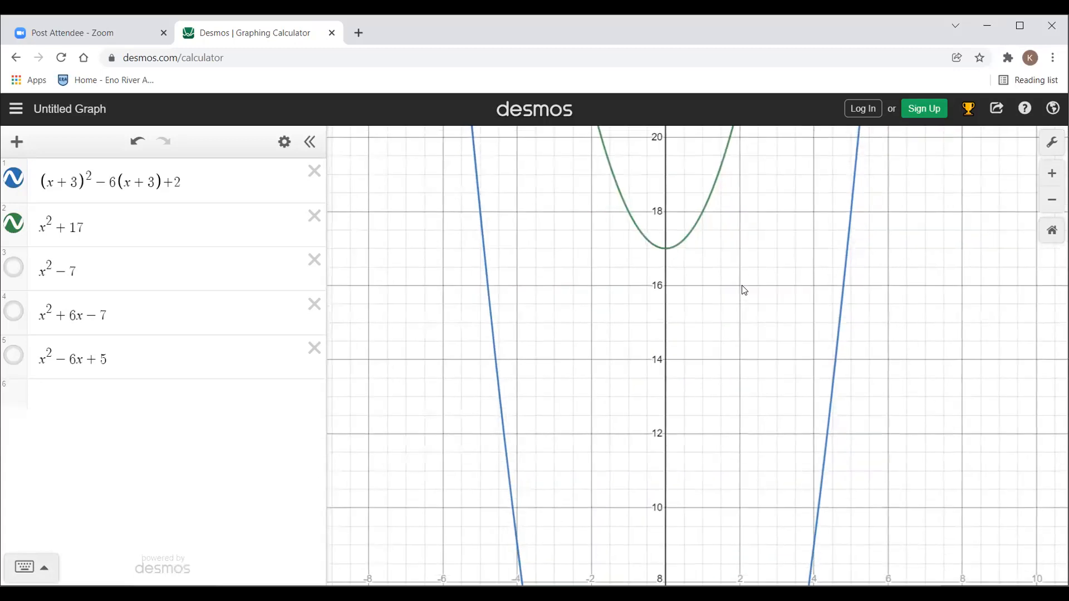
- Hide the graph of x² + 17 after comparing its vertex with that of (x+3)² − 6(x+3) + 2
left_click_drag(754, 395, 706, 155)
left_click_drag(688, 258, 695, 131)
left_click_drag(682, 359, 662, 117)
left_click(17, 222)
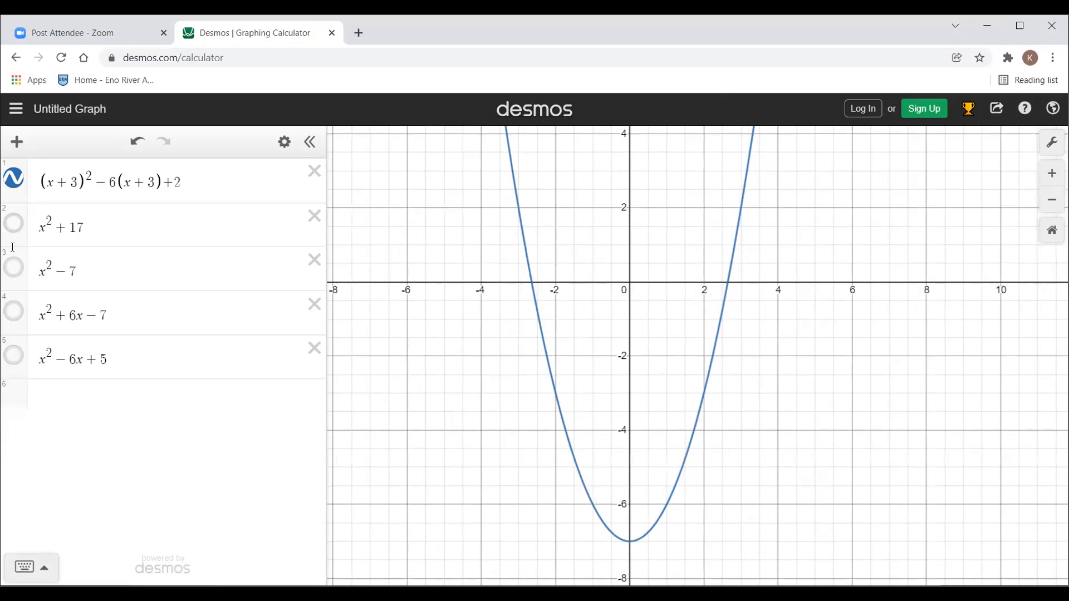
- Toggle the graph of x² − 7 on and off repeatedly to check whether it coincides with the first graph
left_click(13, 269)
left_click(13, 269)
left_click(14, 269)
left_click(14, 269)
left_click(13, 270)
left_click(13, 270)
left_click(13, 269)
left_click(13, 269)
left_click(13, 270)
left_click(13, 270)
left_click(13, 269)
left_click(13, 270)
left_click(12, 270)
left_click(13, 270)
left_click(13, 270)
left_click(12, 270)
- Toggle the graph of x² + 6x − 7 on and off to compare it with the first graph
left_click(15, 312)
left_click(15, 313)
left_click(15, 313)
left_click(15, 313)
left_click(15, 313)
left_click(12, 319)
- Toggle the graph of x² − 6x + 5 on and off to compare it with the first graph
left_click(10, 357)
left_click(10, 356)
left_click(10, 356)
left_click(10, 356)
left_click(10, 356)
left_click(10, 356)
left_click(10, 357)
left_click(10, 356)
- Recheck the graph of x² − 7 against (x+3)² − 6(x+3) + 2 by showing and hiding it several times
left_click(12, 271)
left_click(12, 271)
left_click(13, 271)
left_click(13, 272)
left_click(13, 271)
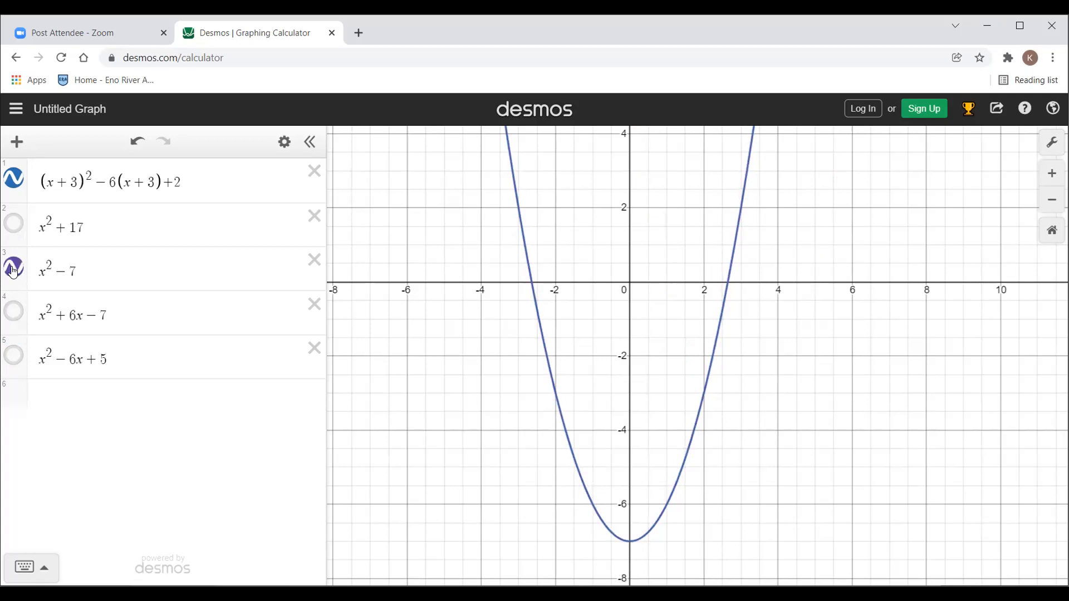
left_click(13, 271)
left_click(13, 271)
left_click(13, 271)
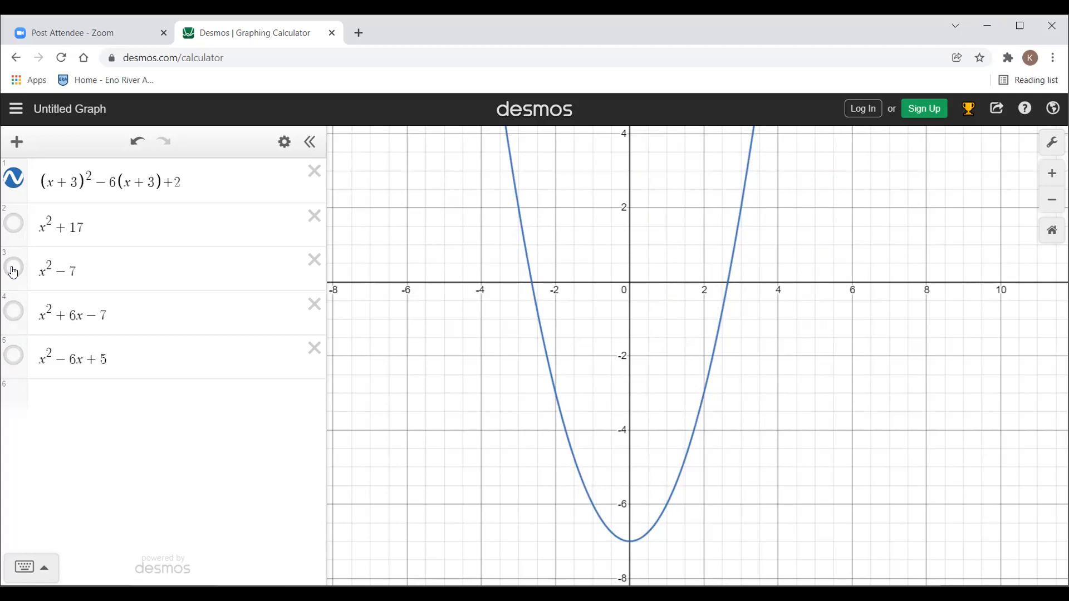
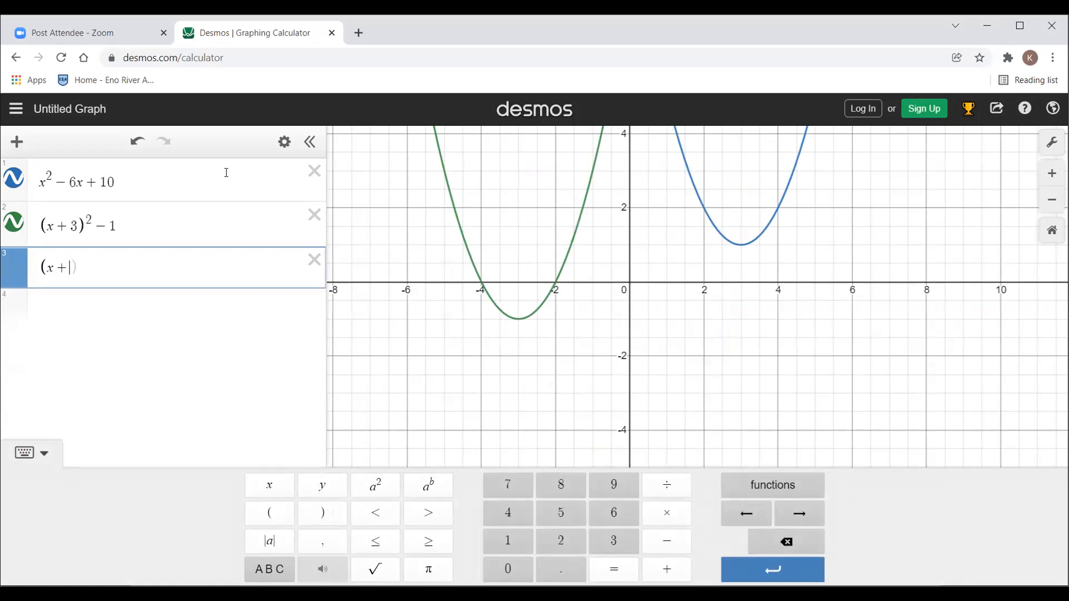
- Complete the third expression as (x − 3)² + 1
type("-3)^2")
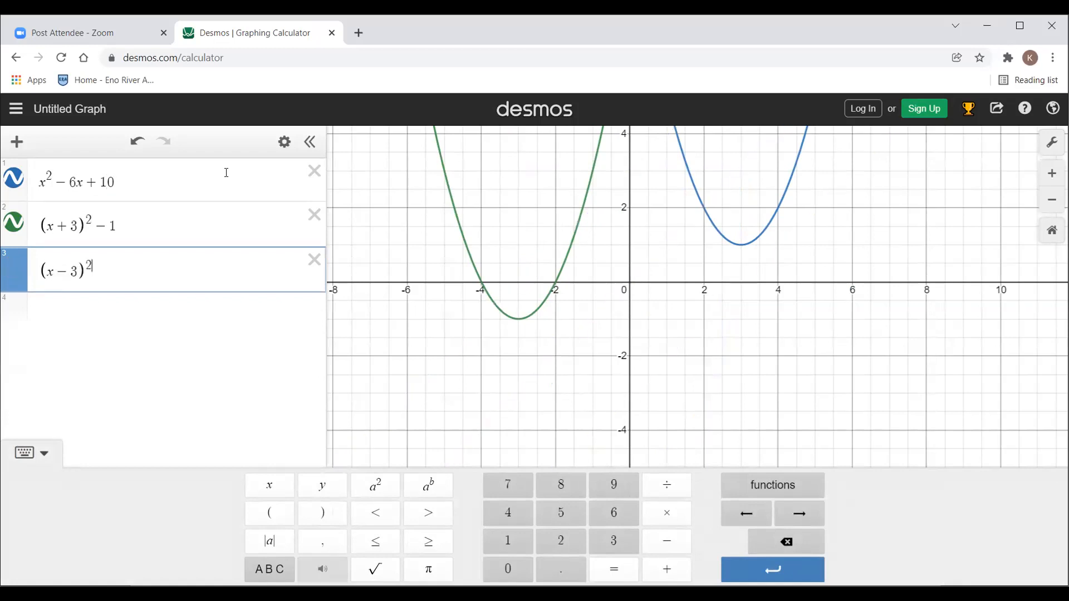
type("+1")
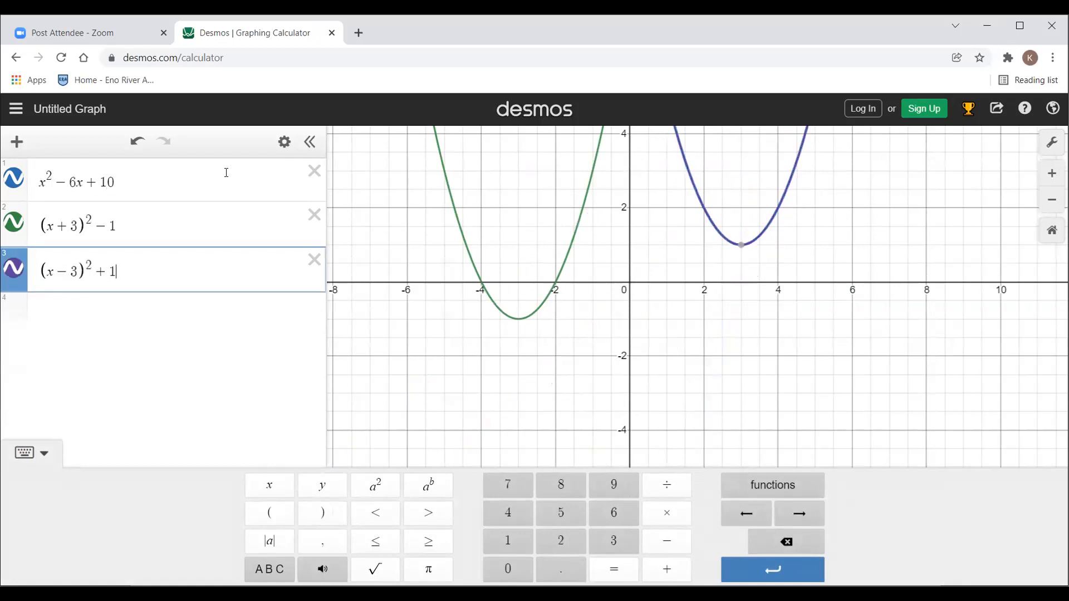
key("Return")
- Add (x + 6)² − 10 as the fourth expression
type("(x+6)^2")
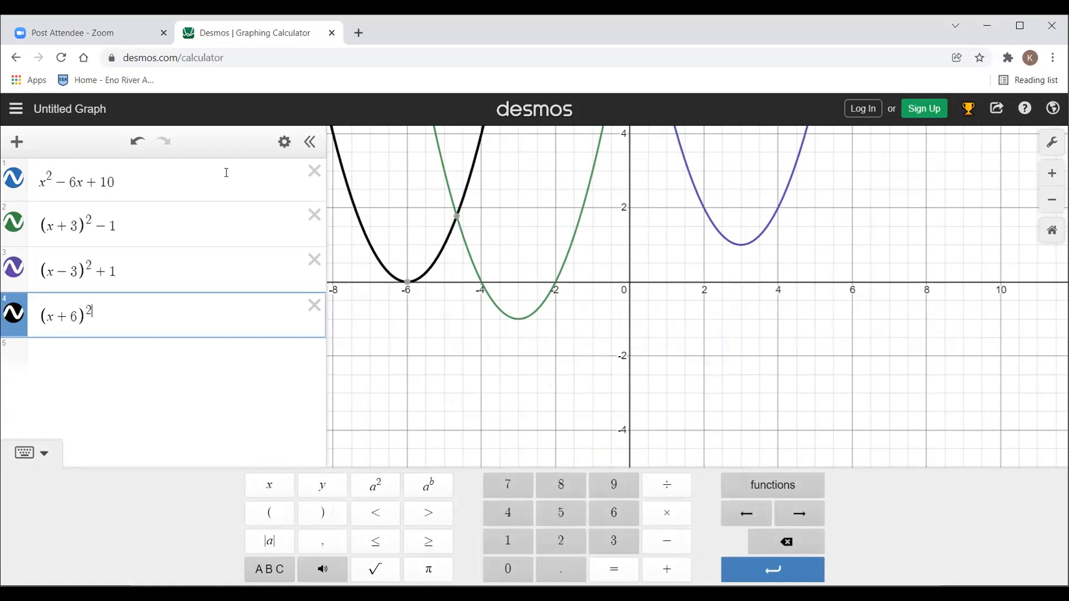
key("Right")
type("-10")
key("Return")
- Add (x − 6)² + 10 as the fifth expression
type("(x")
type("-6)^")
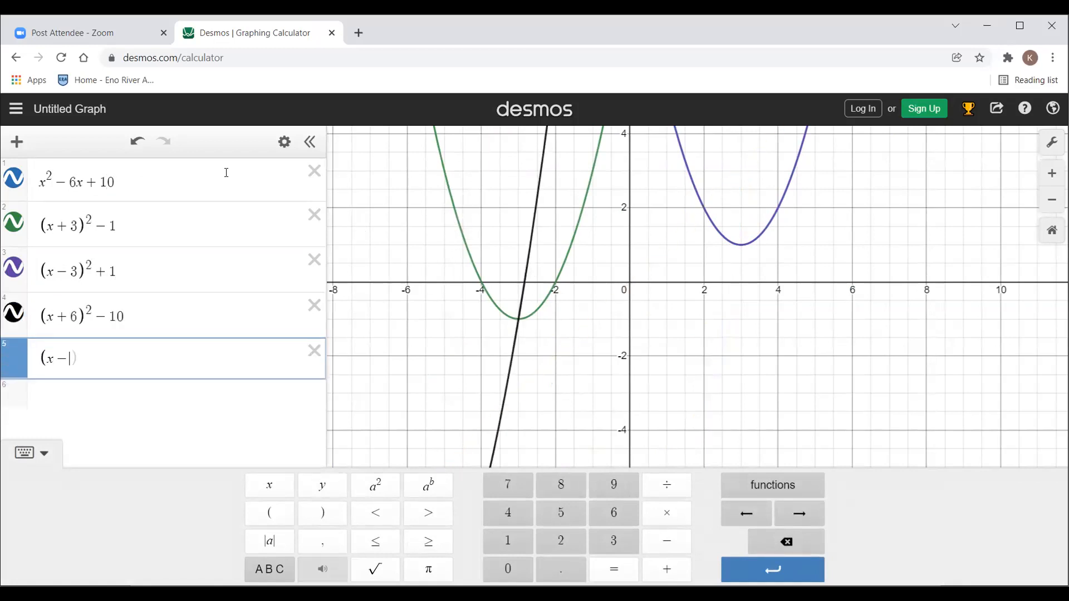
type("2")
key("Right")
type("+10")
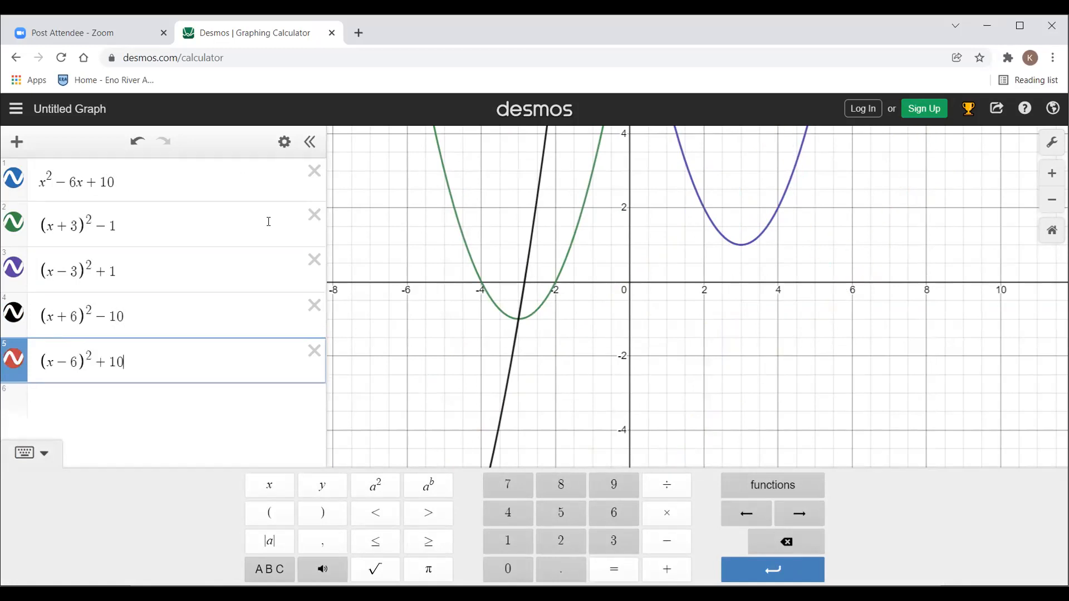
- Hide the graphs of the four answer-choice expressions, leaving only x² − 6x + 10 shown
left_click(427, 329)
left_click_drag(559, 341, 579, 512)
left_click(15, 357)
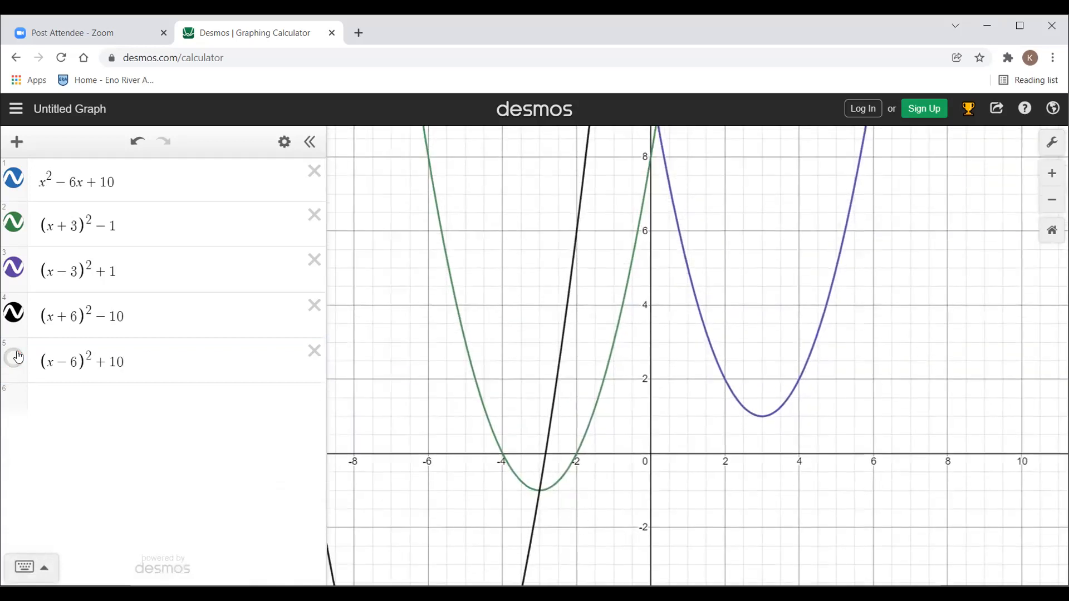
left_click(14, 315)
left_click(15, 266)
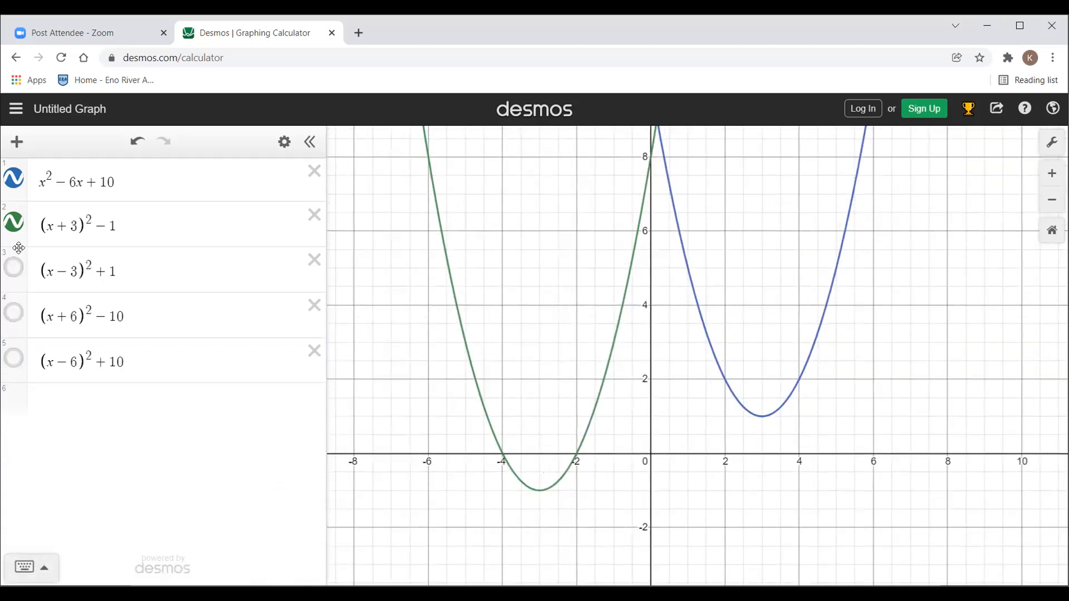
left_click(15, 223)
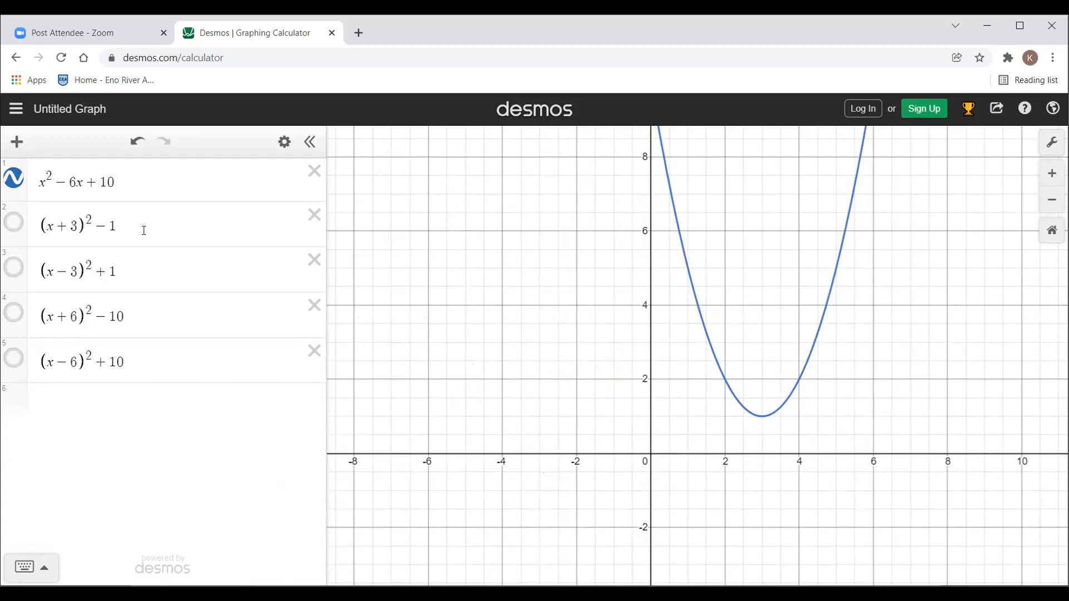
- Show and hide the graphs of (x + 3)² − 1 and (x − 3)² + 1 in turn to compare them with the first graph
left_click(15, 229)
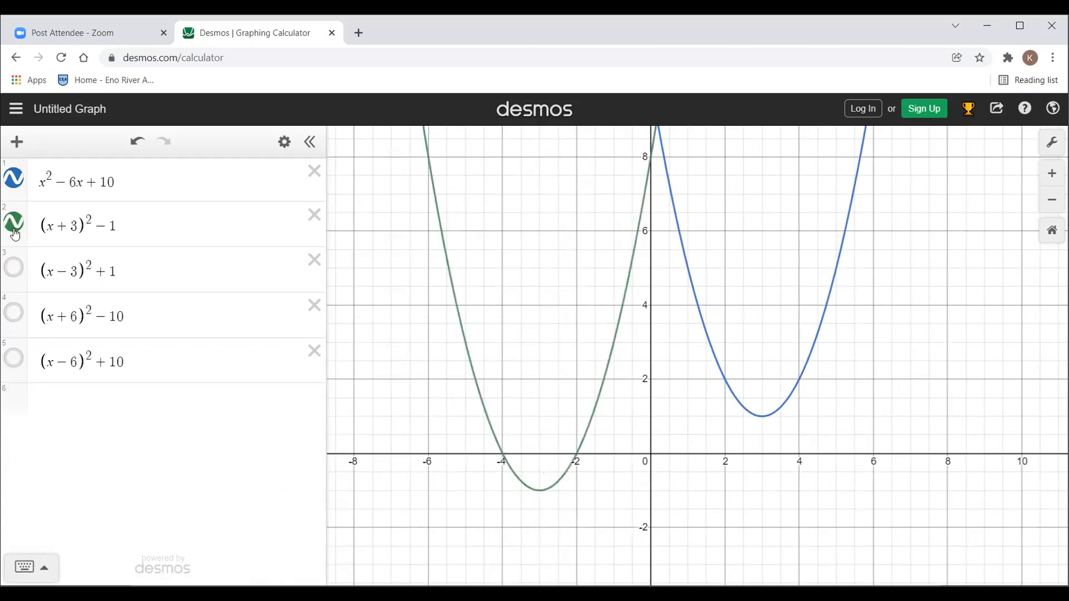
left_click(14, 229)
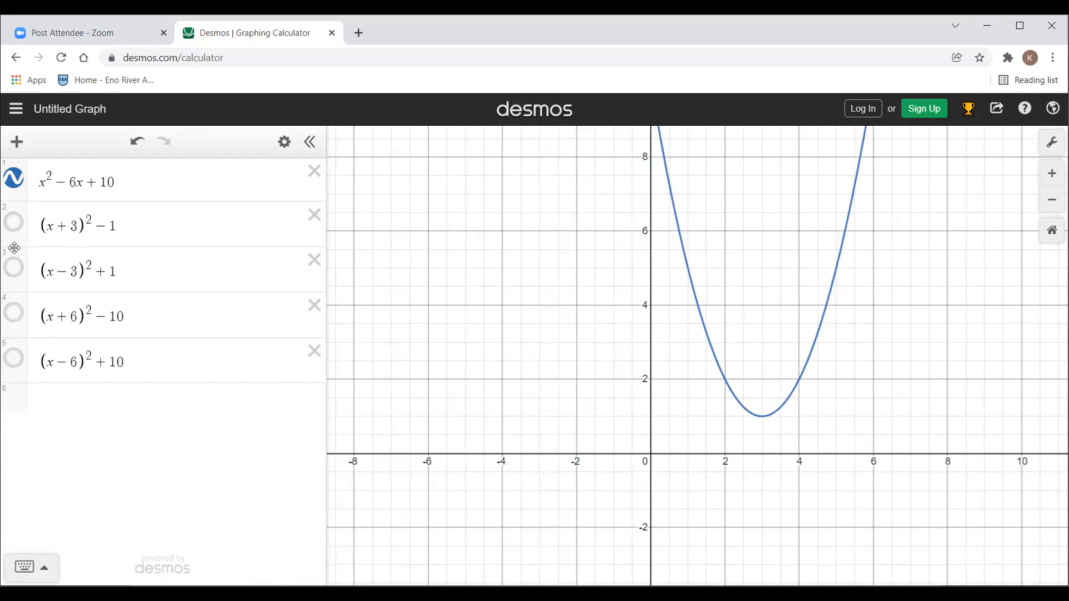
left_click(15, 269)
left_click(15, 268)
left_click(15, 269)
left_click(15, 268)
left_click(15, 269)
left_click(15, 268)
left_click(284, 141)
left_click(15, 269)
left_click(15, 269)
left_click(282, 139)
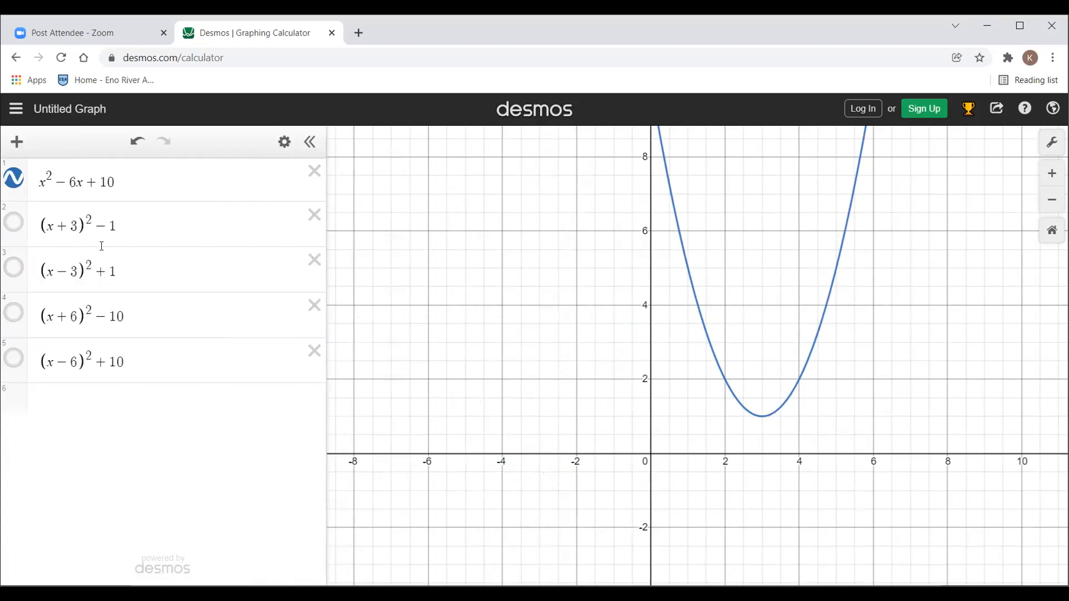
- Show the graph of (x − 3)² + 1 and change its colour to orange
left_click(15, 268)
left_click(284, 141)
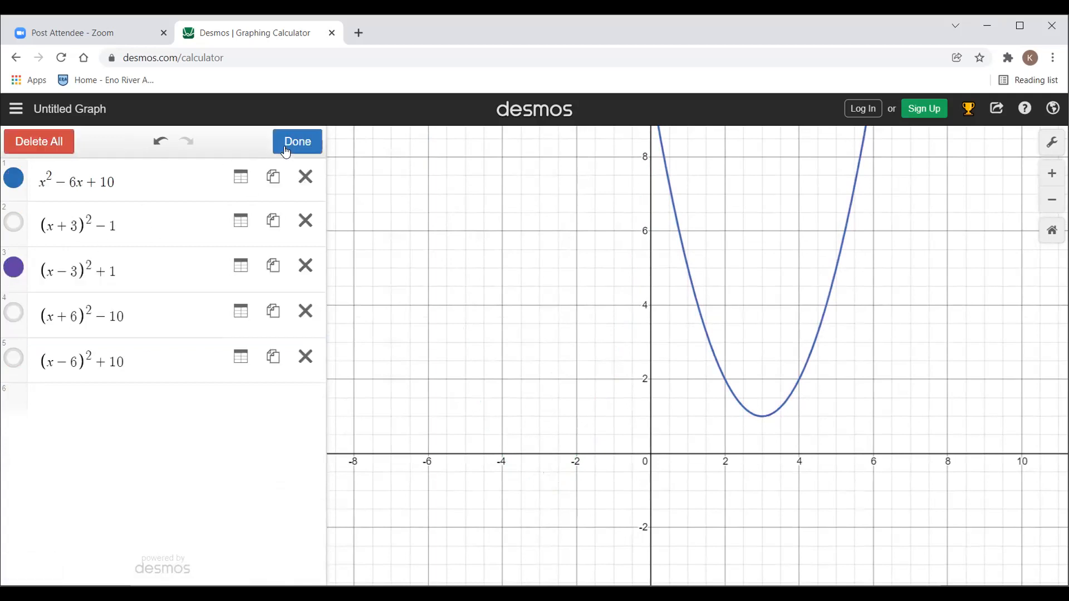
left_click(15, 268)
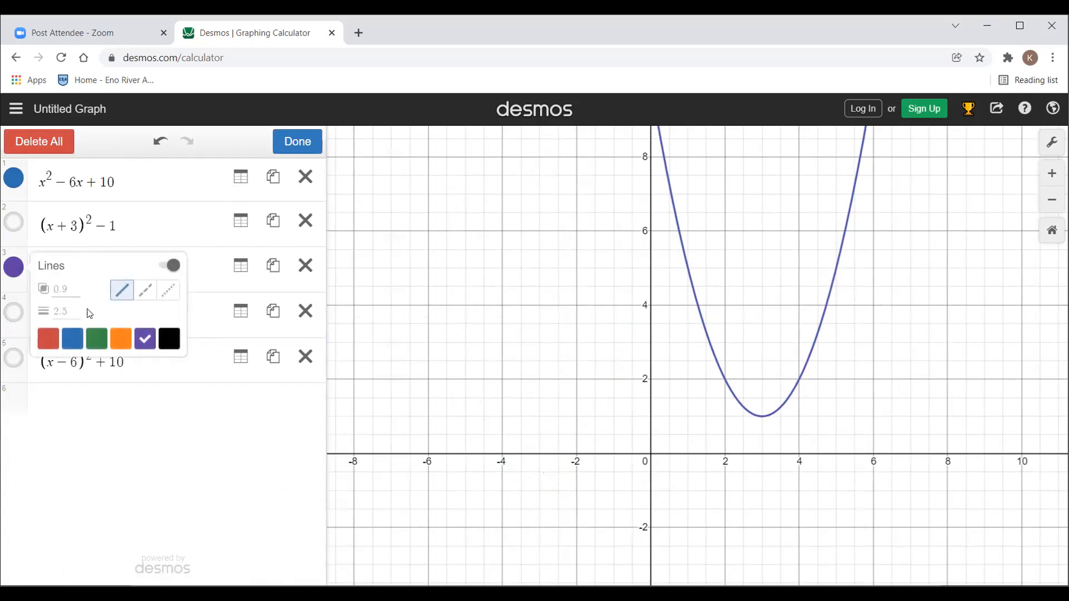
left_click(121, 339)
left_click(293, 143)
- Toggle the recoloured graph of (x − 3)² + 1 repeatedly to check whether it coincides with x² − 6x + 10
left_click(14, 269)
left_click(13, 269)
left_click(14, 269)
left_click(14, 269)
left_click(13, 269)
left_click(13, 269)
left_click(14, 269)
left_click(14, 269)
left_click(13, 269)
left_click(14, 268)
left_click(14, 269)
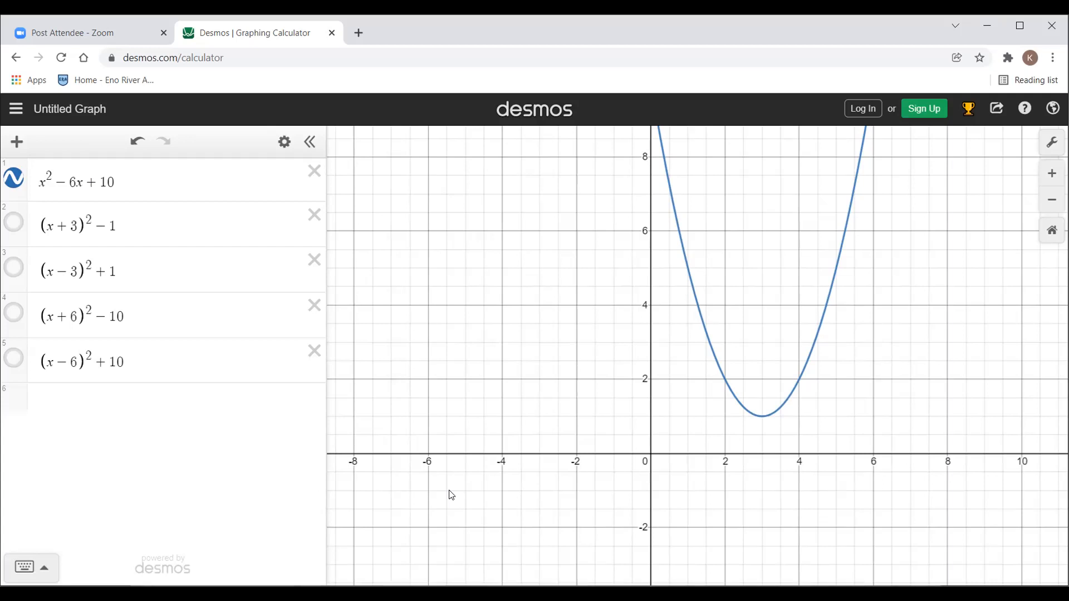
- Delete the four answer-choice expressions and x² − 6x + 10 from the expression list
left_click(313, 213)
left_click(313, 214)
left_click(313, 214)
left_click(312, 213)
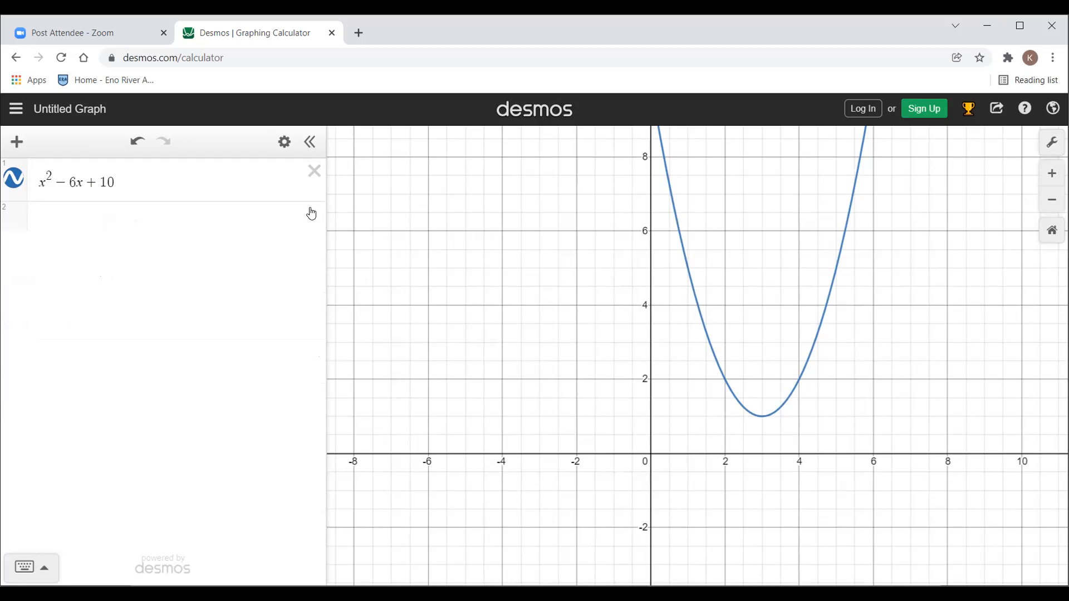
left_click(314, 171)
- Plot the point (−3, 0) as the first expression
left_click(220, 177)
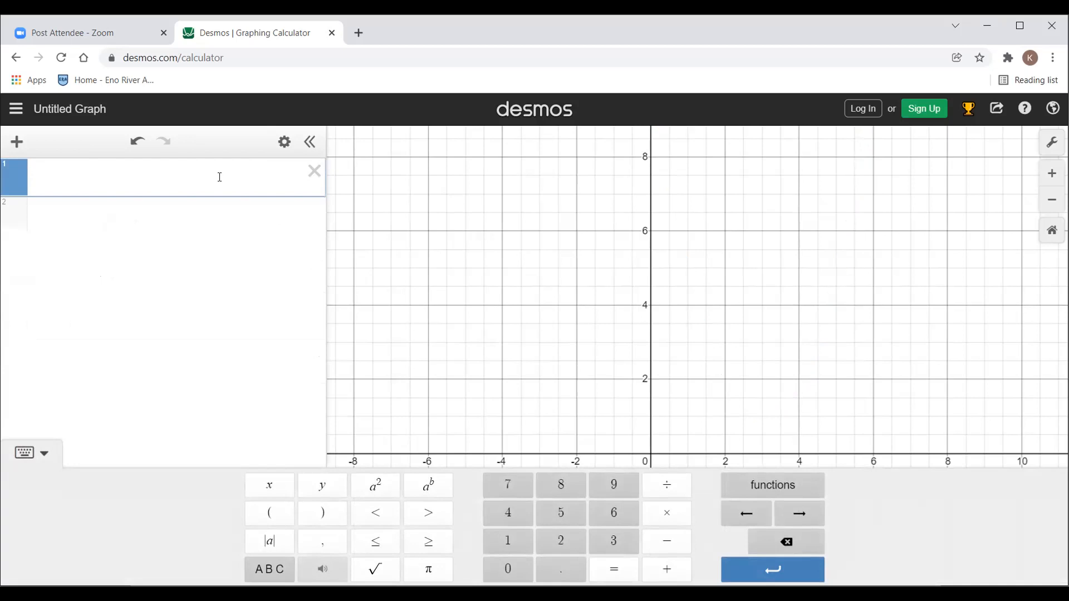
type("(-3")
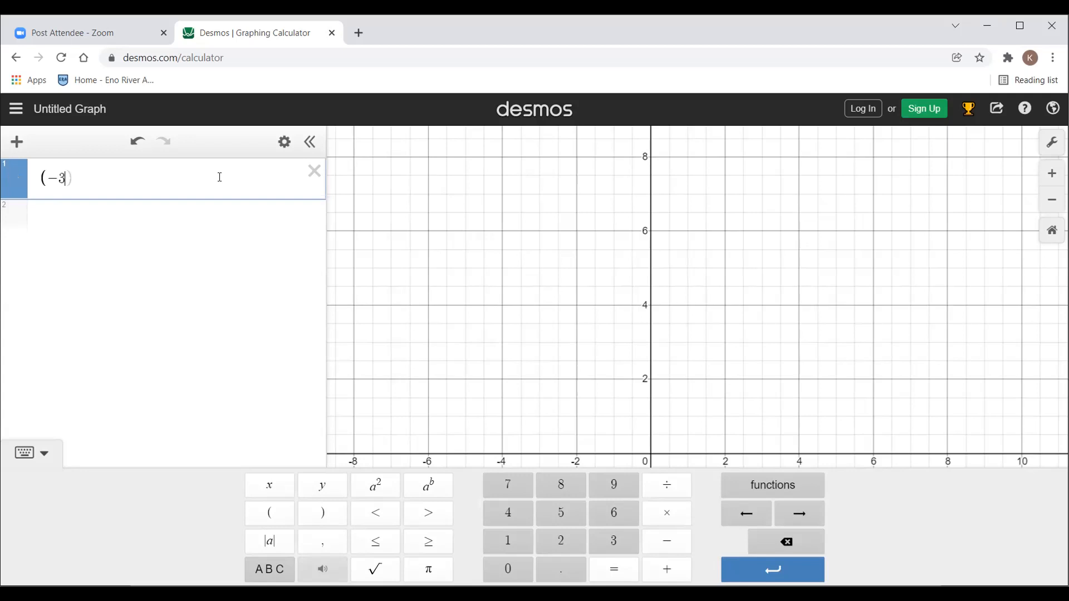
type(",0)")
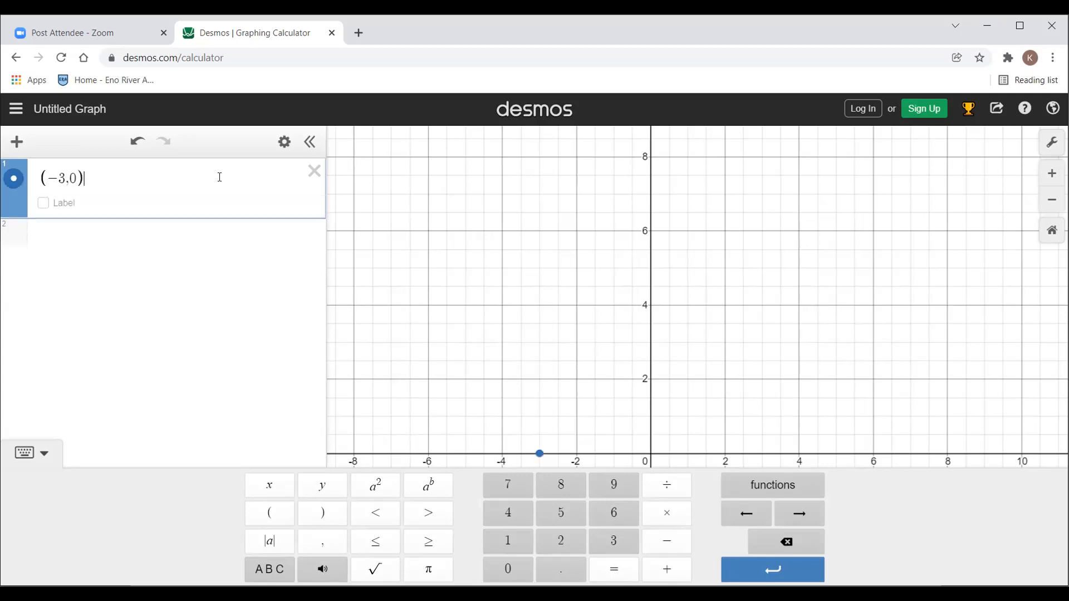
left_click(596, 272)
left_click_drag(596, 272, 592, 200)
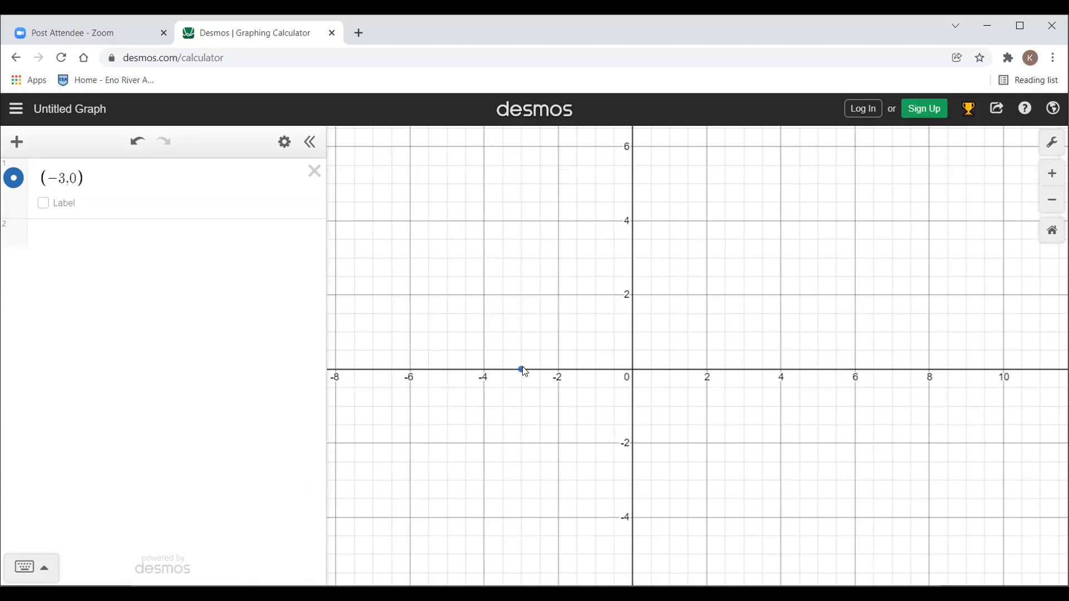
- Plot the point (2, 0) as the second expression
left_click(181, 195)
key("Return")
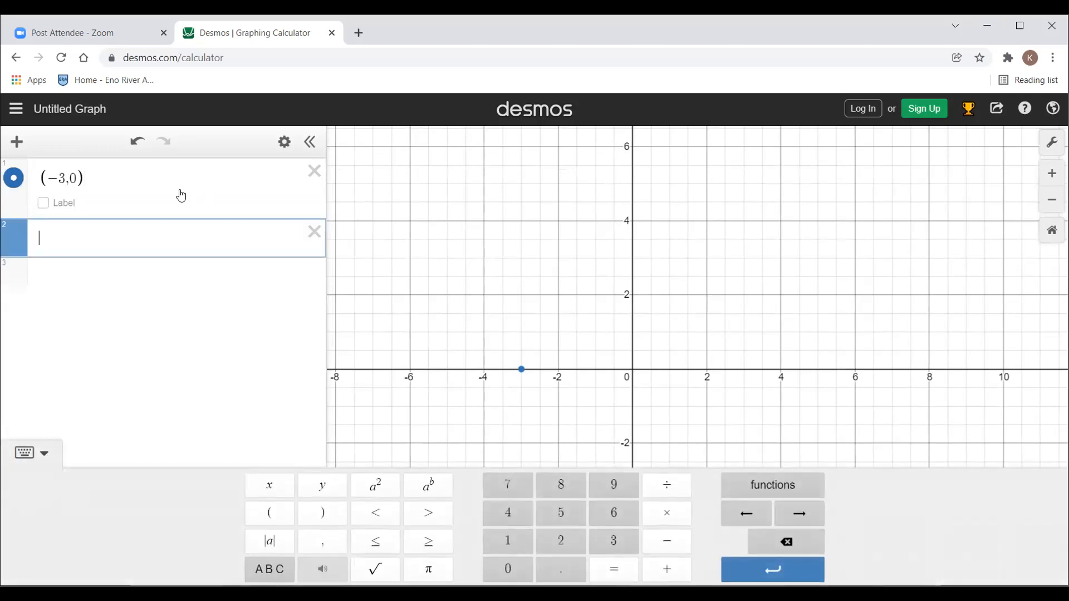
type("(2,0)")
key("Return")
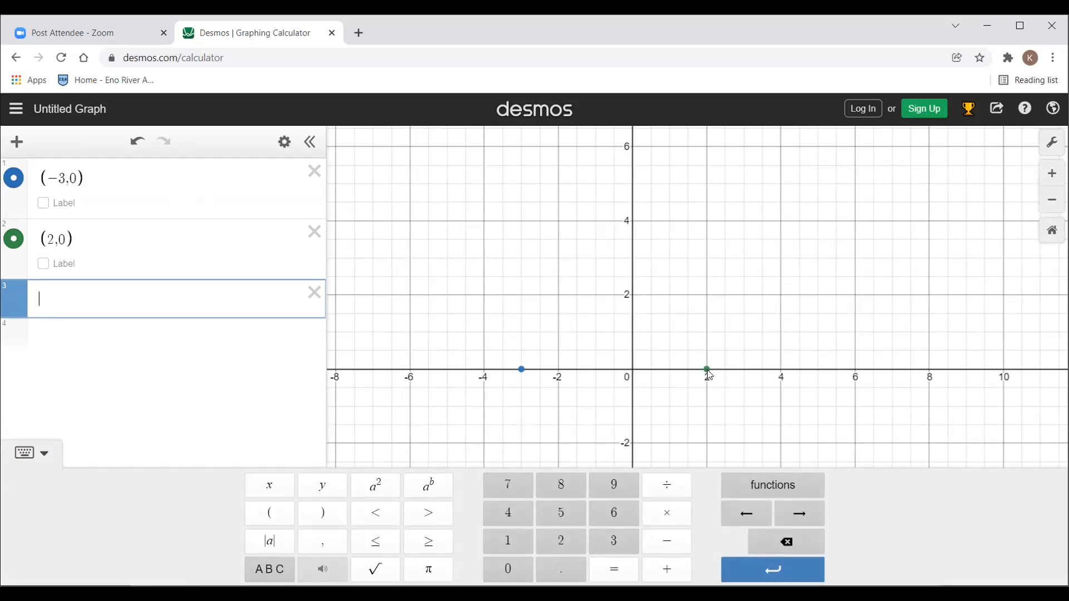
- Plot the point (3, 12) as the third expression and bring all three points into view
type("(3,12)")
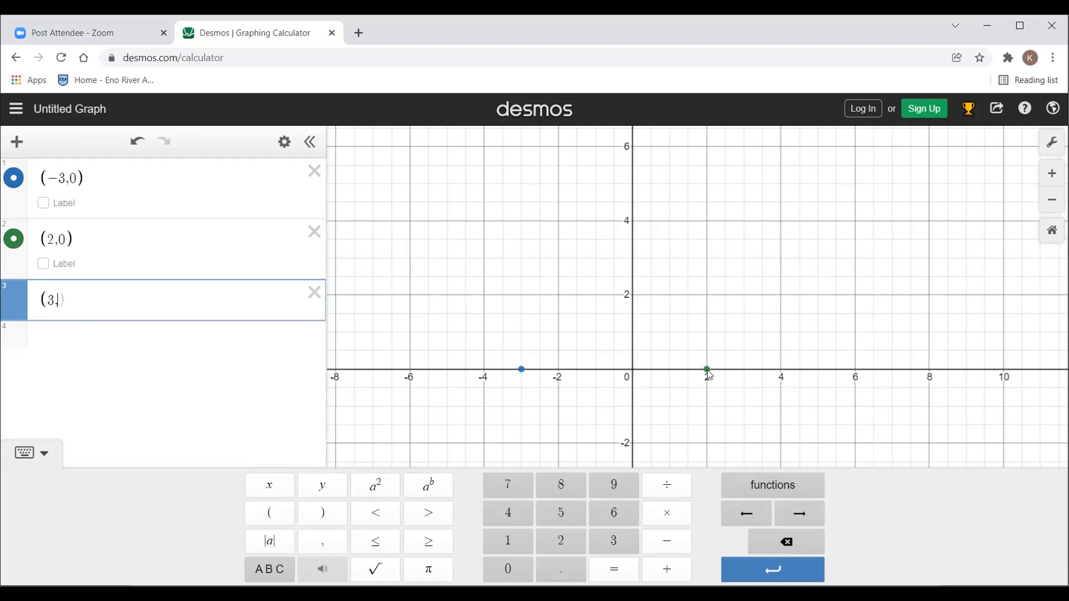
left_click_drag(730, 303, 737, 450)
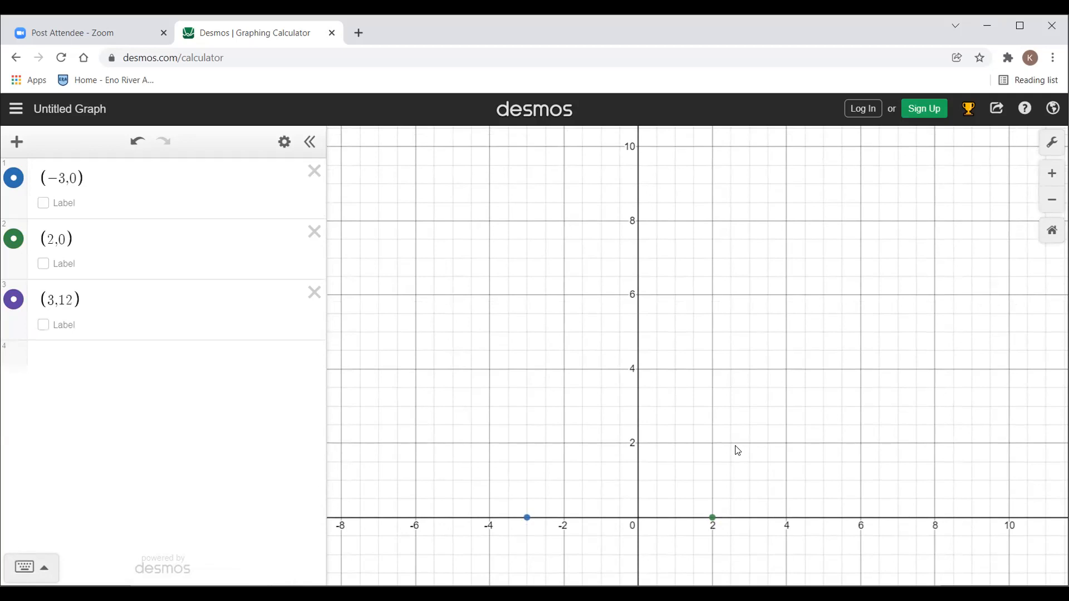
scroll(737, 450, "down", 5)
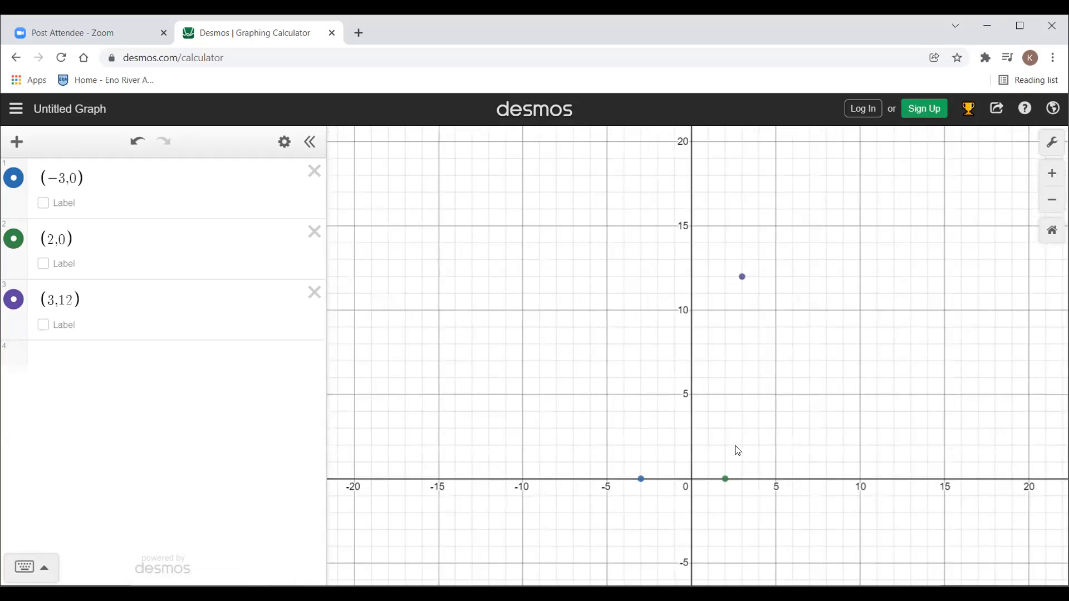
left_click_drag(738, 450, 724, 401)
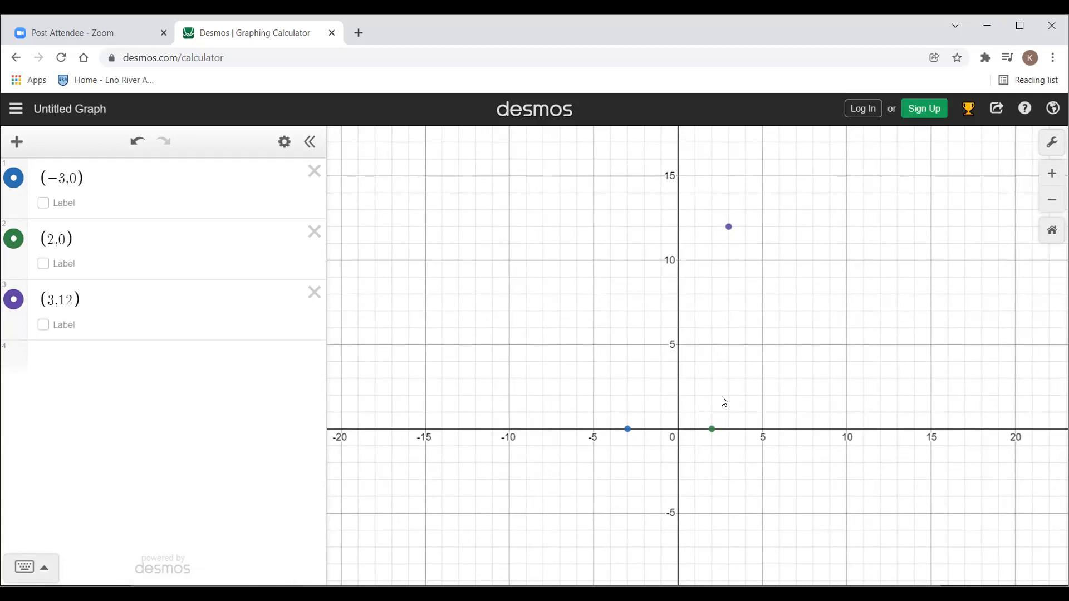
- Graph ½(x + 3)(x − 2) as the fourth expression to compare it with the three plotted points
left_click(223, 306)
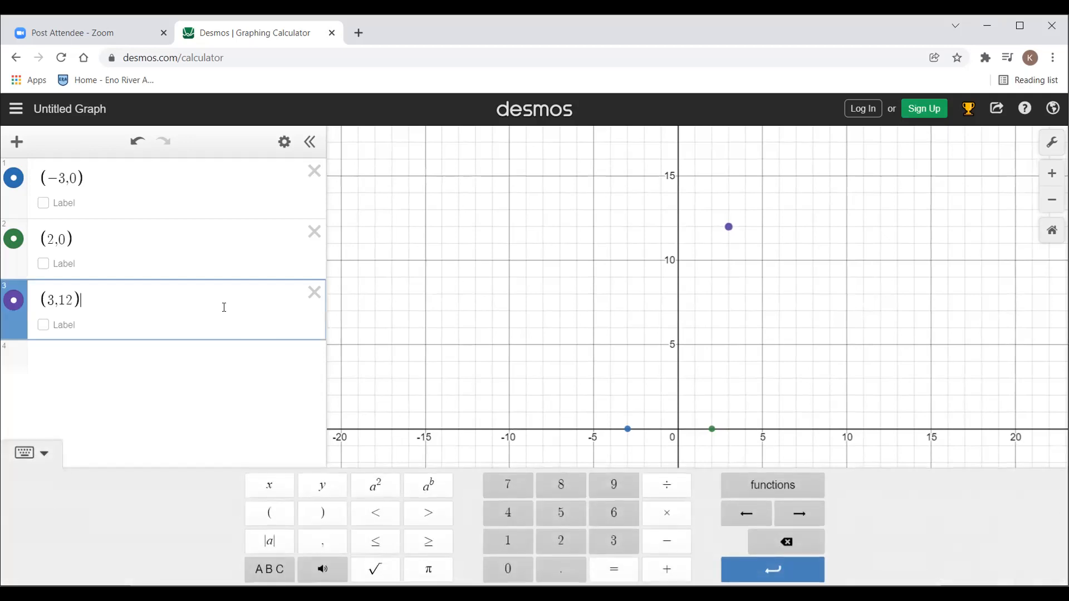
key("Return")
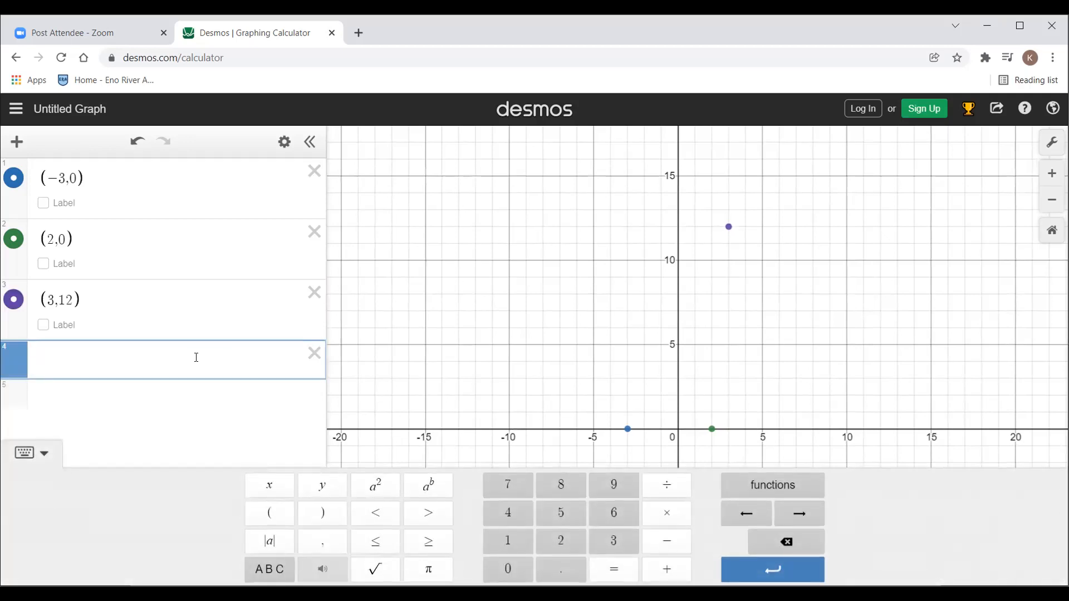
type("1/2")
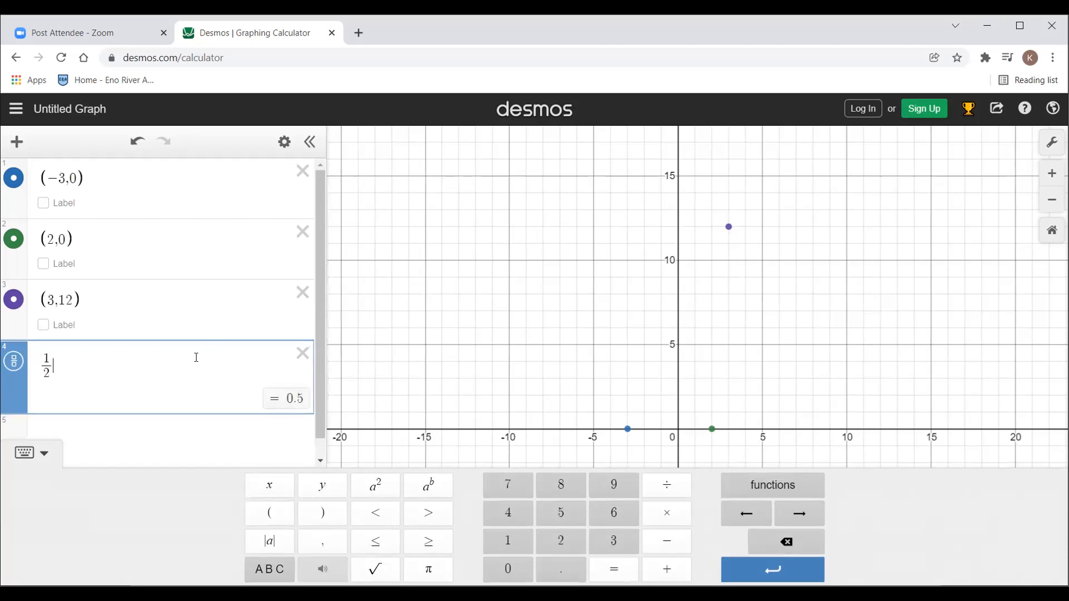
type("(")
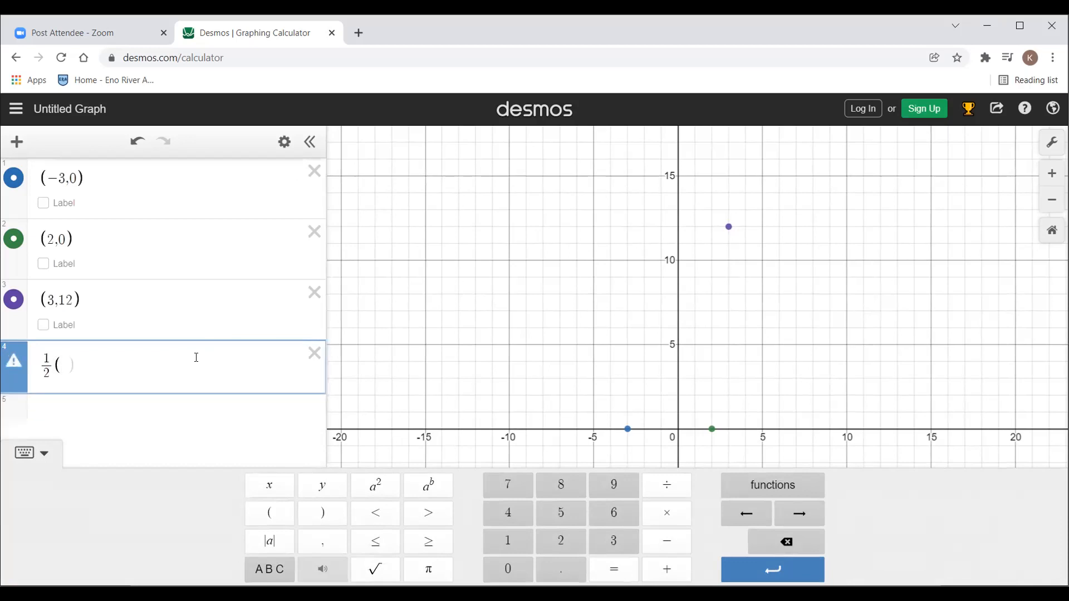
type("x+3)(x")
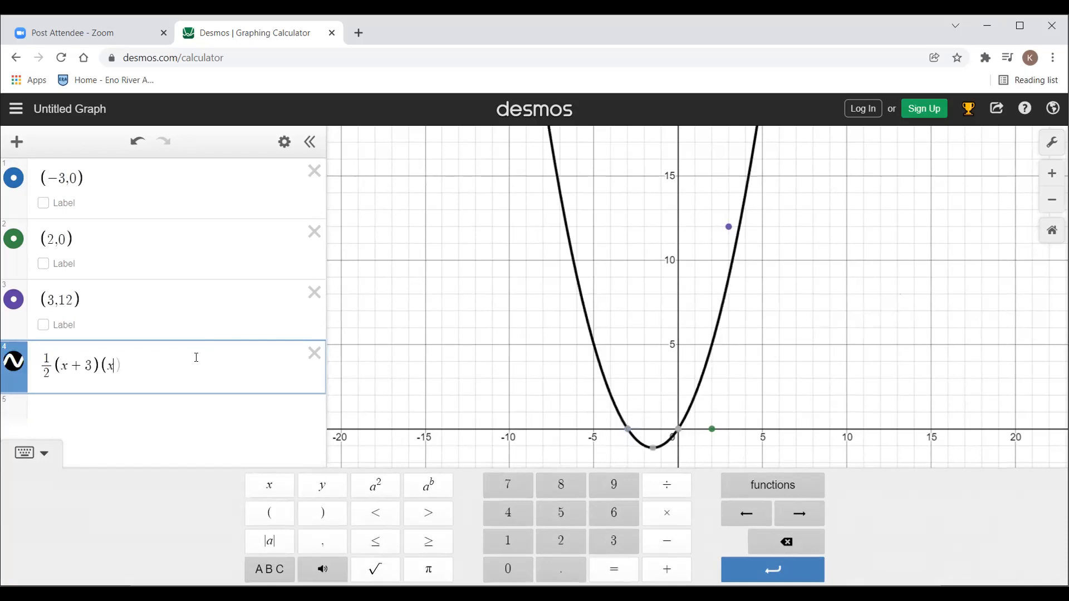
type("-2)")
left_click_drag(414, 363, 406, 332)
left_click(192, 367)
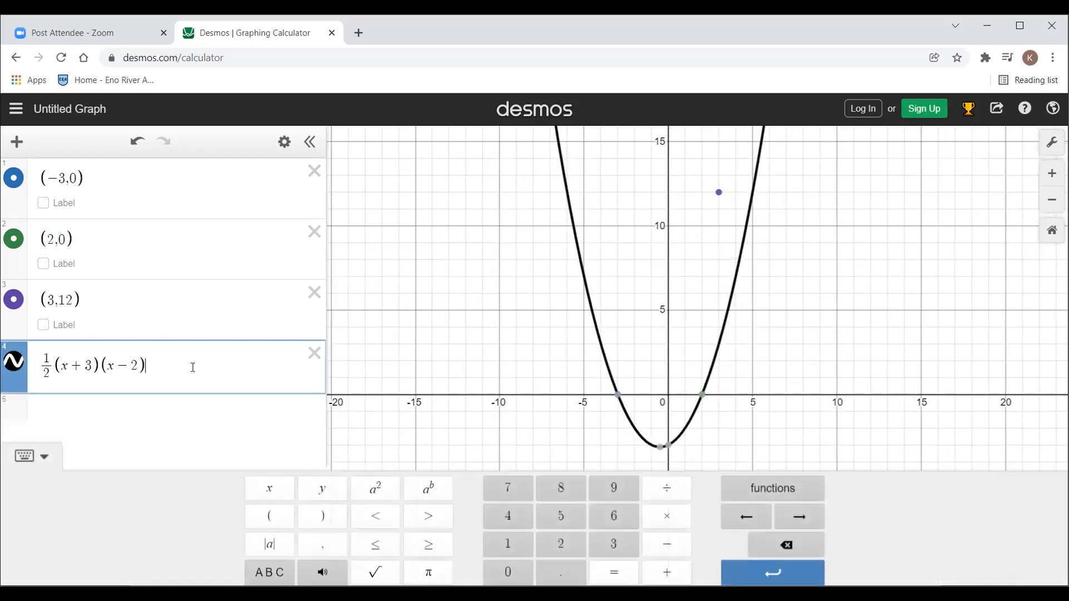
- Graph 2(x + 3)(x − 2) as the fifth expression and hide the ½(x + 3)(x − 2) curve to check the three points
key("Return")
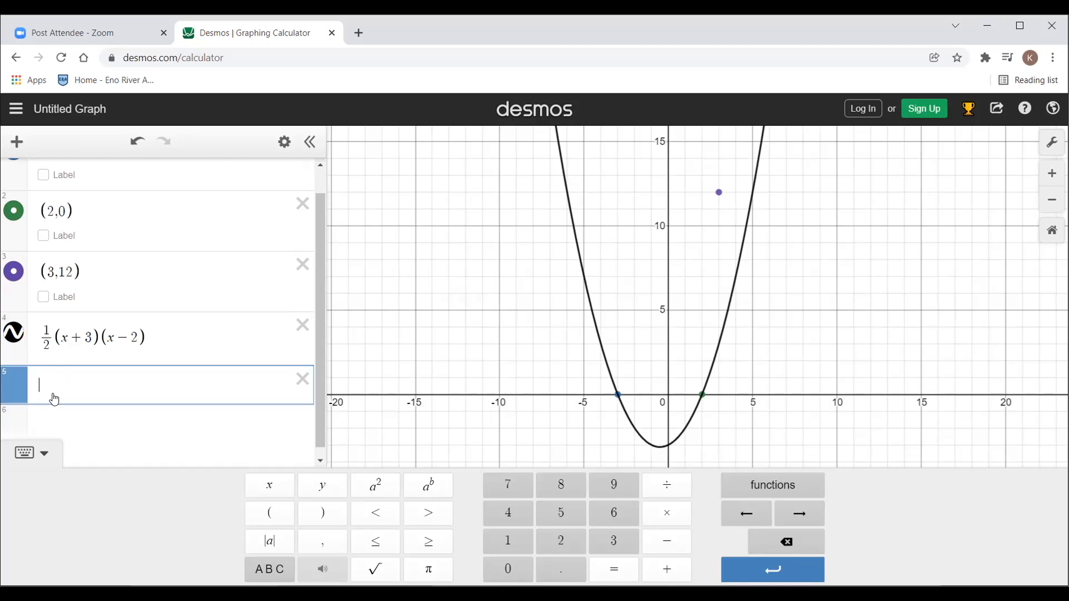
type("2(")
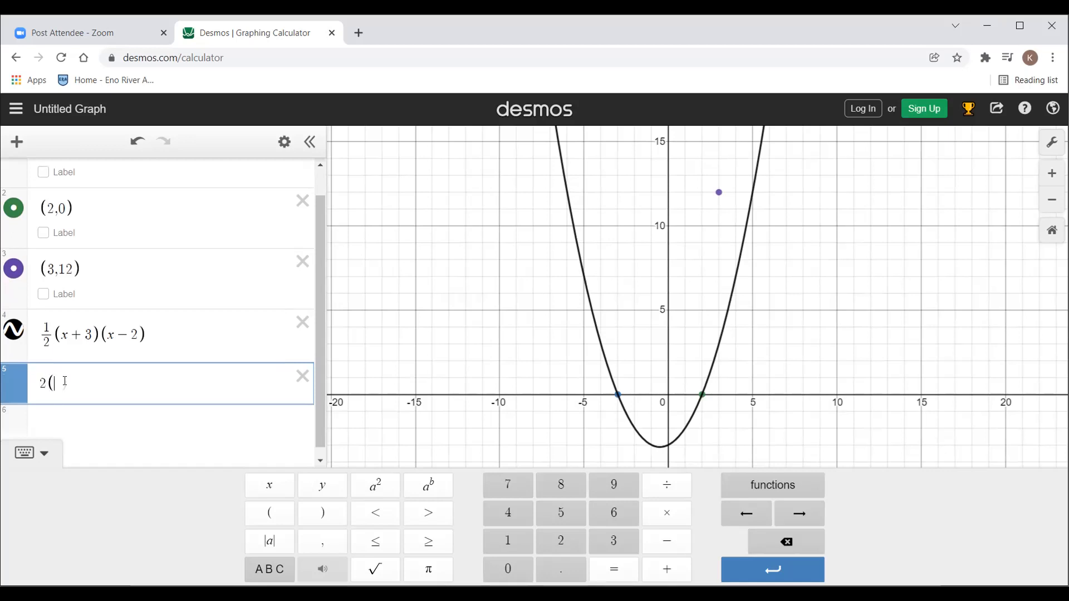
type("x+3)(x-2")
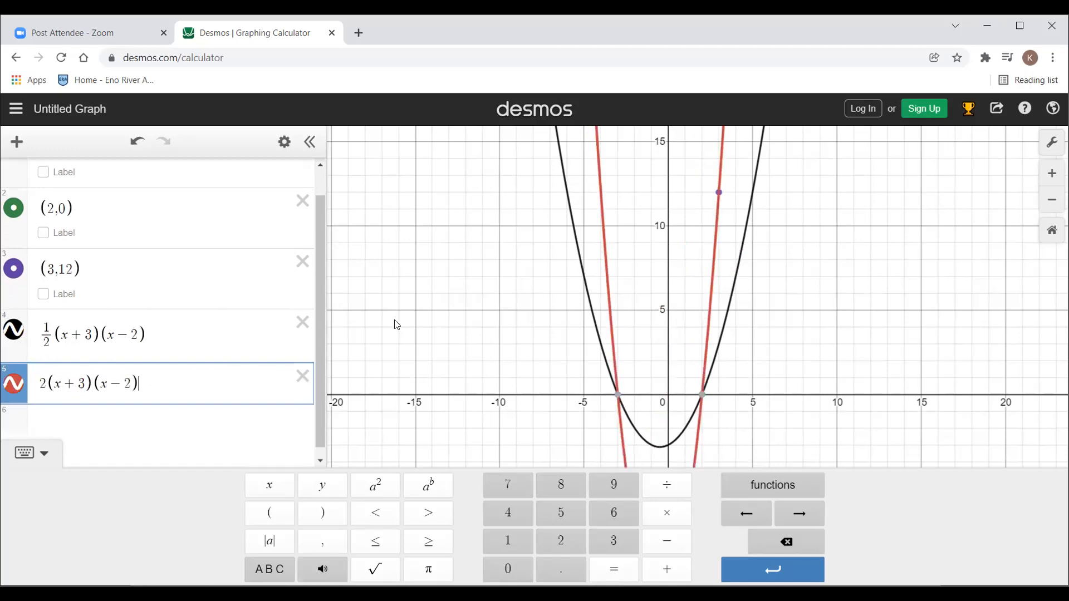
left_click(440, 331)
left_click_drag(440, 331, 409, 315)
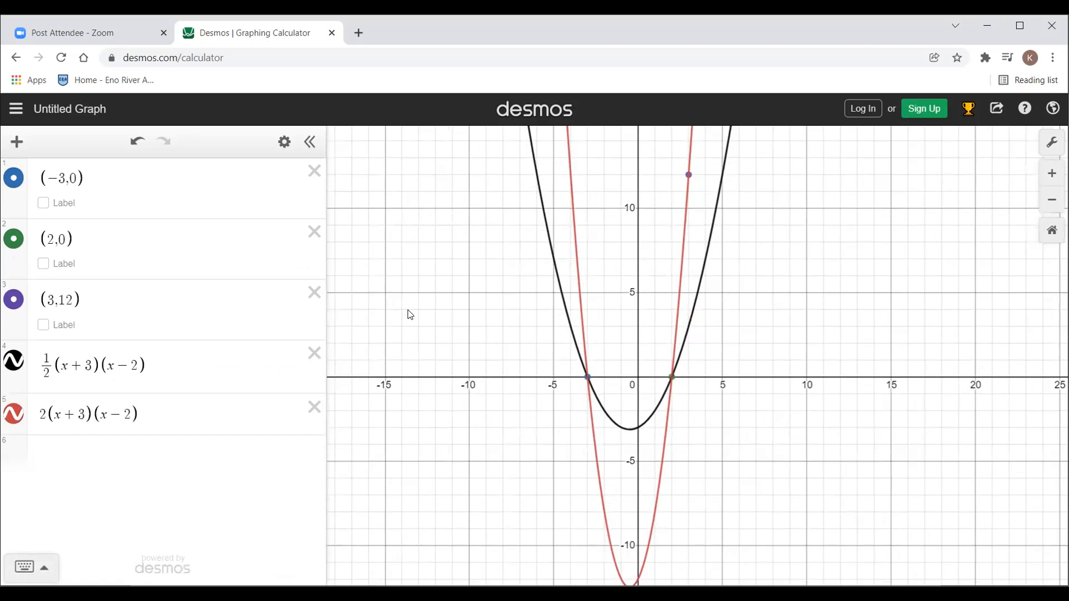
left_click(16, 362)
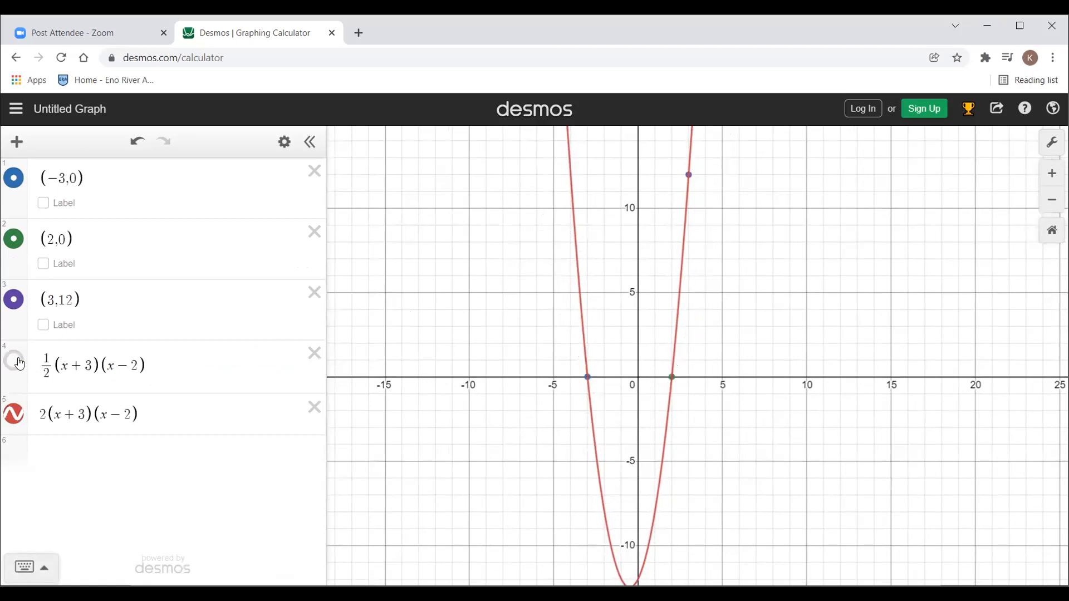
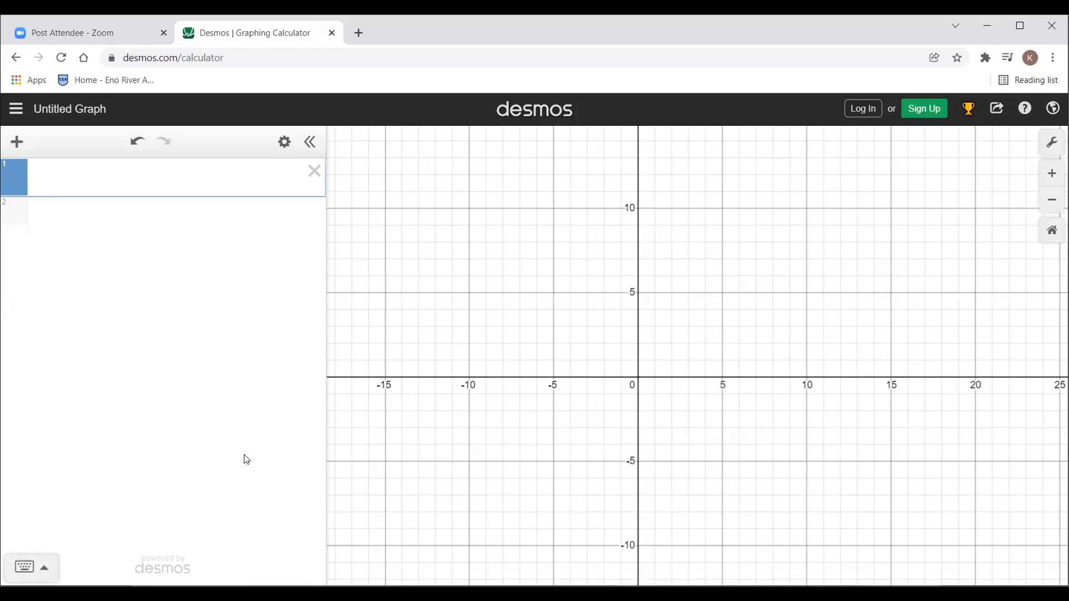
- Graph x = ∛(−y + 1) as the first expression
left_click(100, 175)
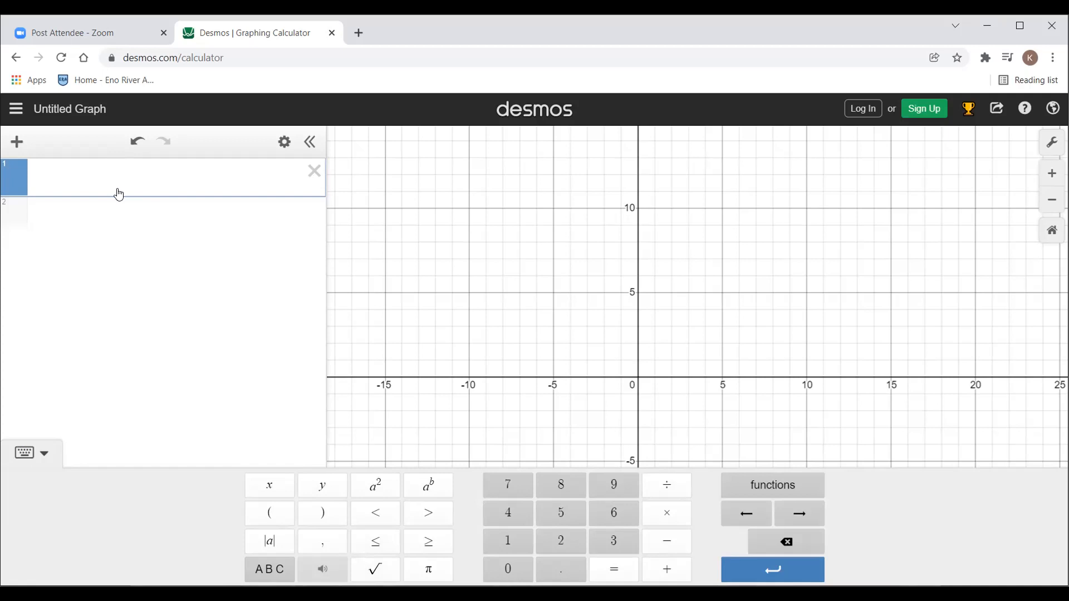
type("cbr")
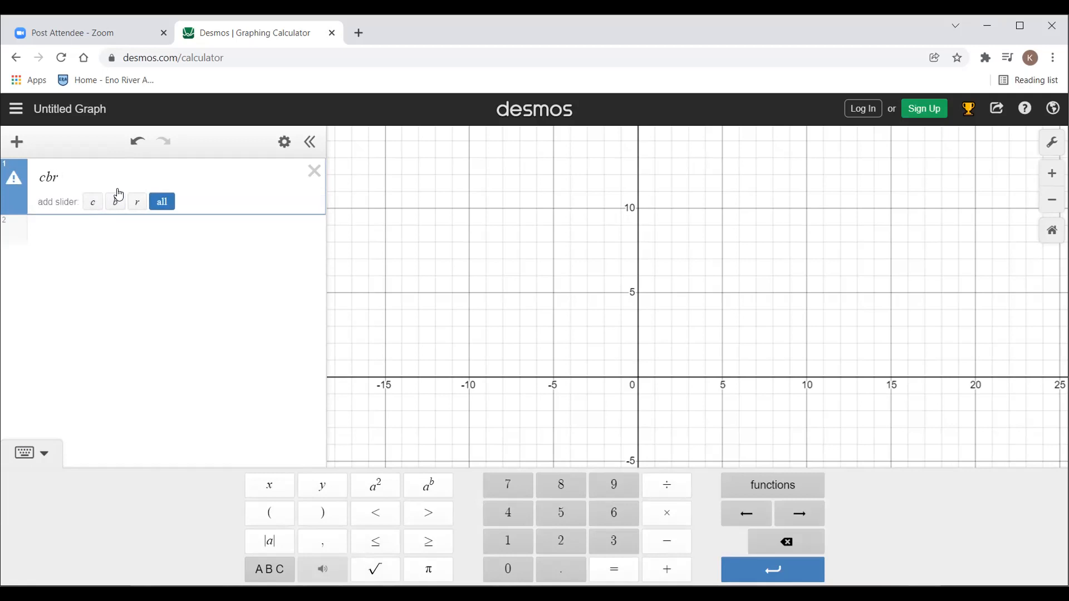
type("t")
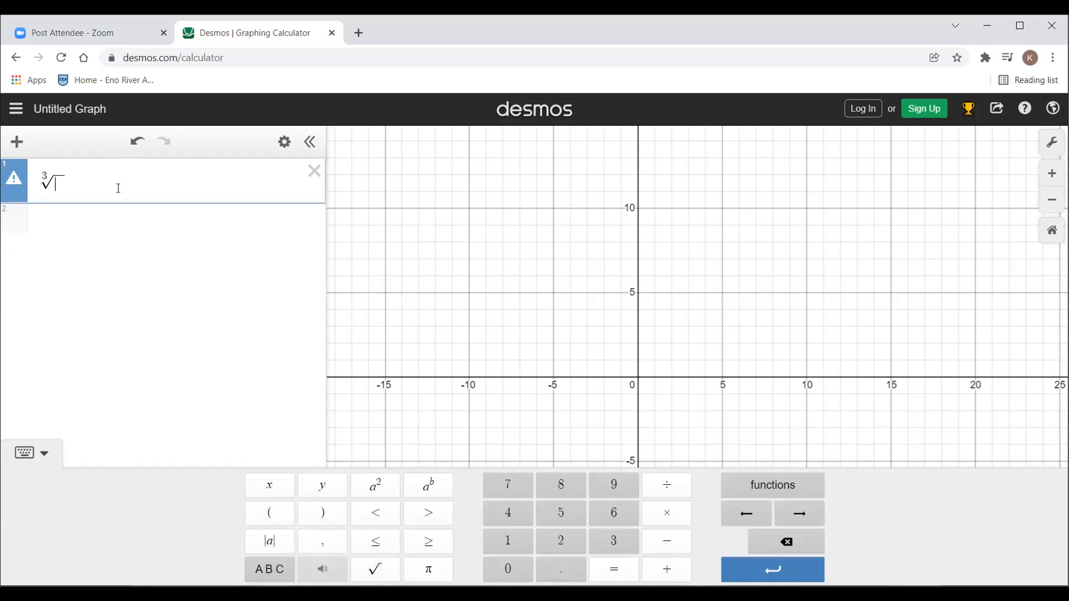
type("-y+1")
left_click(39, 182)
type("x=")
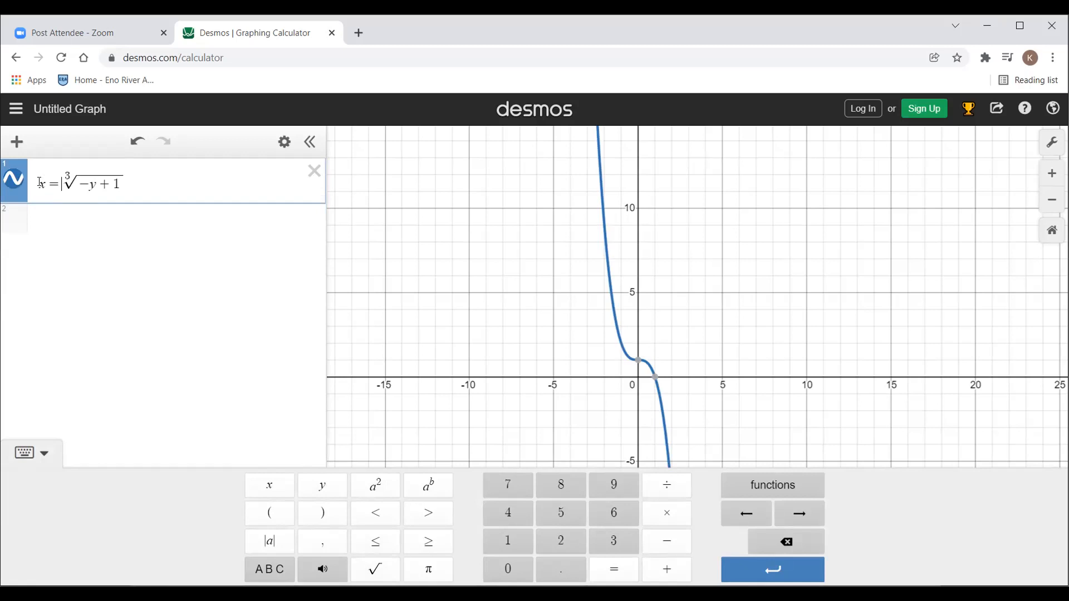
- Graph y = −∛x + 2 as the second expression
left_click(147, 180)
key("Return")
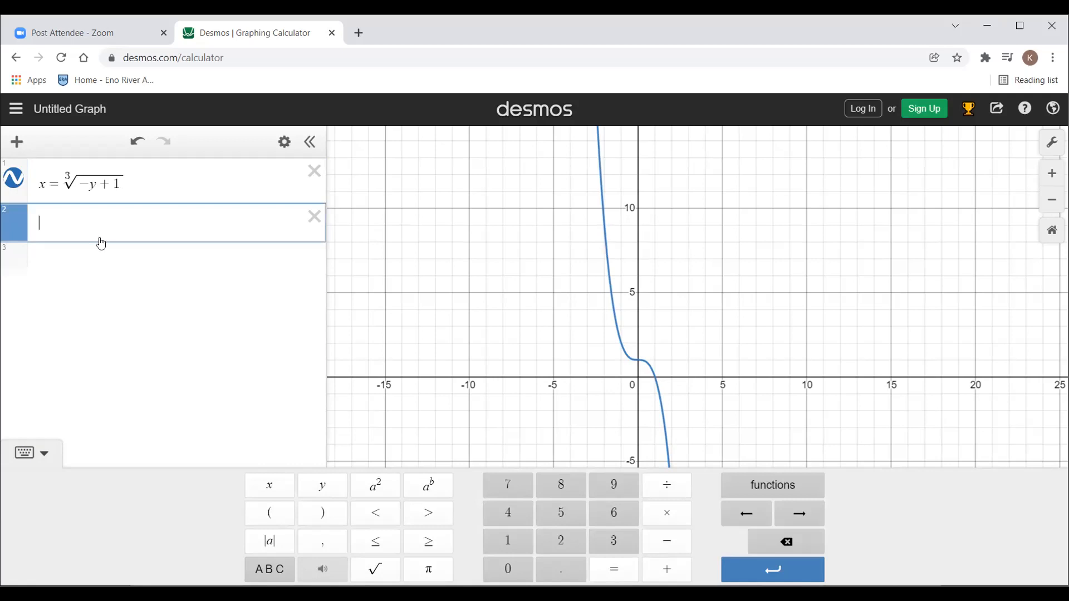
type("y=-")
type("x")
key("BackSpace")
type("cbrt")
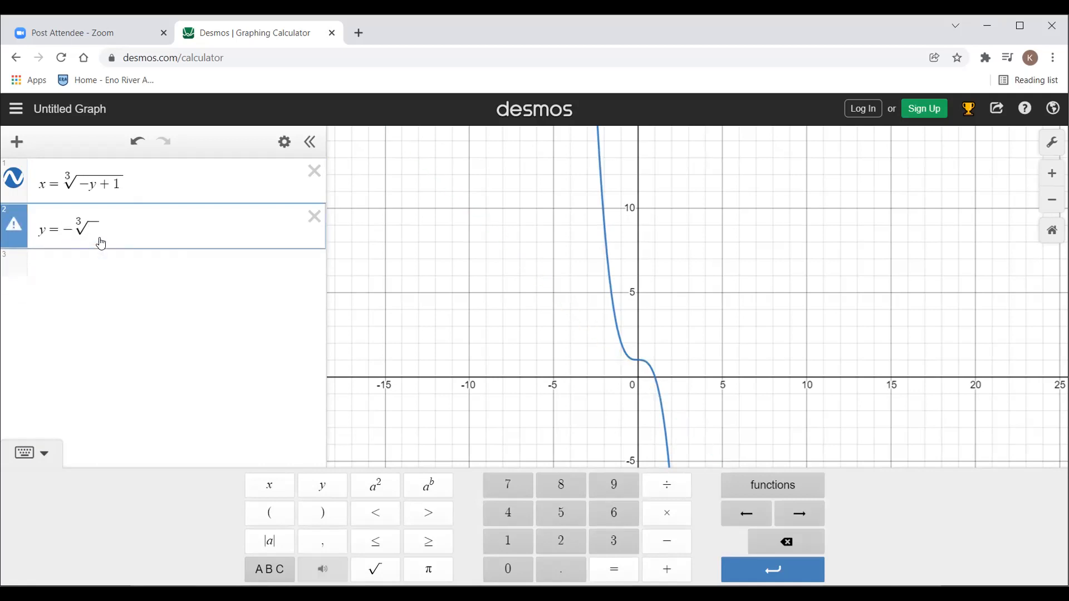
type("x")
key("Right")
type("+2")
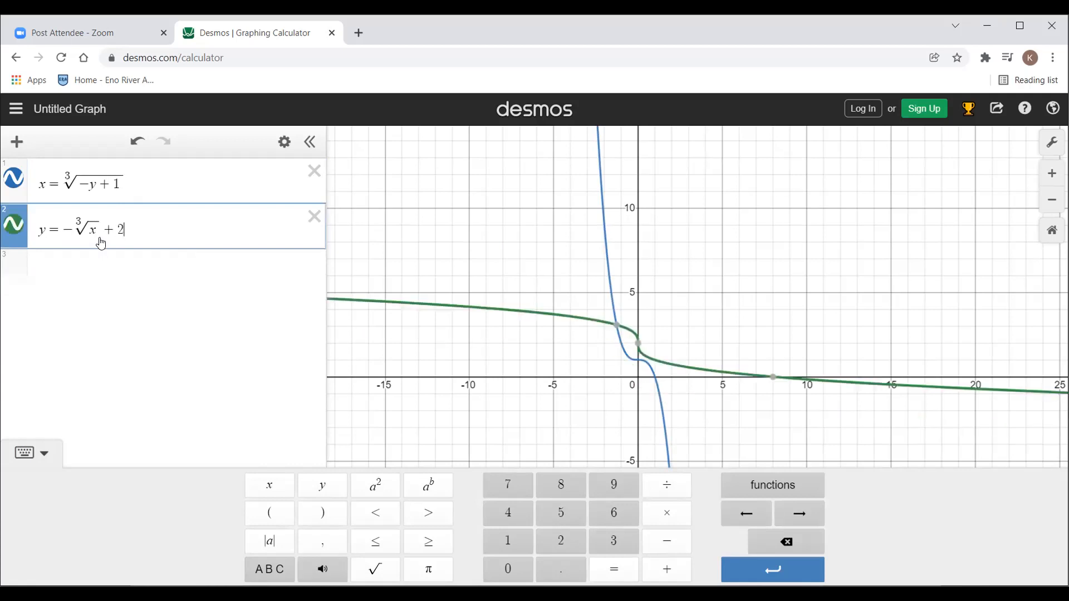
- Graph y = −(x + 3)³ as the third expression
key("Return")
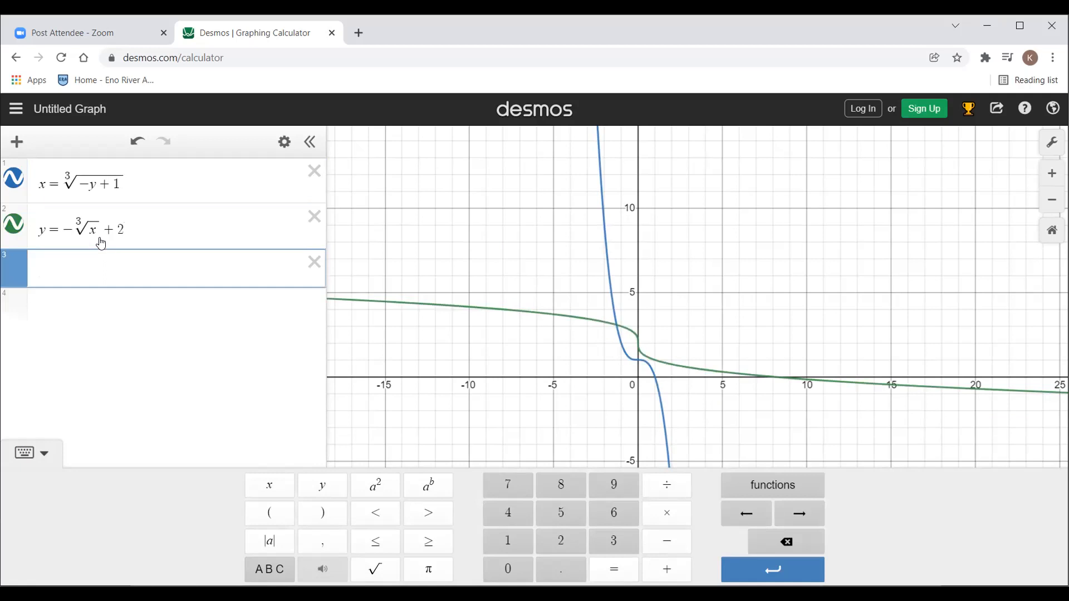
type("y=-(x+3")
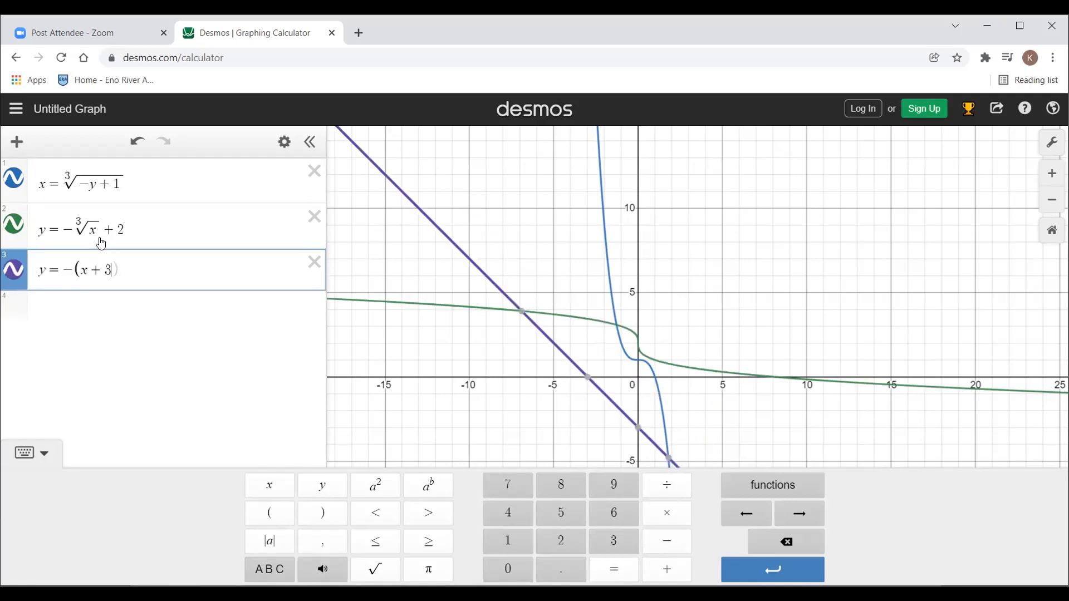
type(")^2")
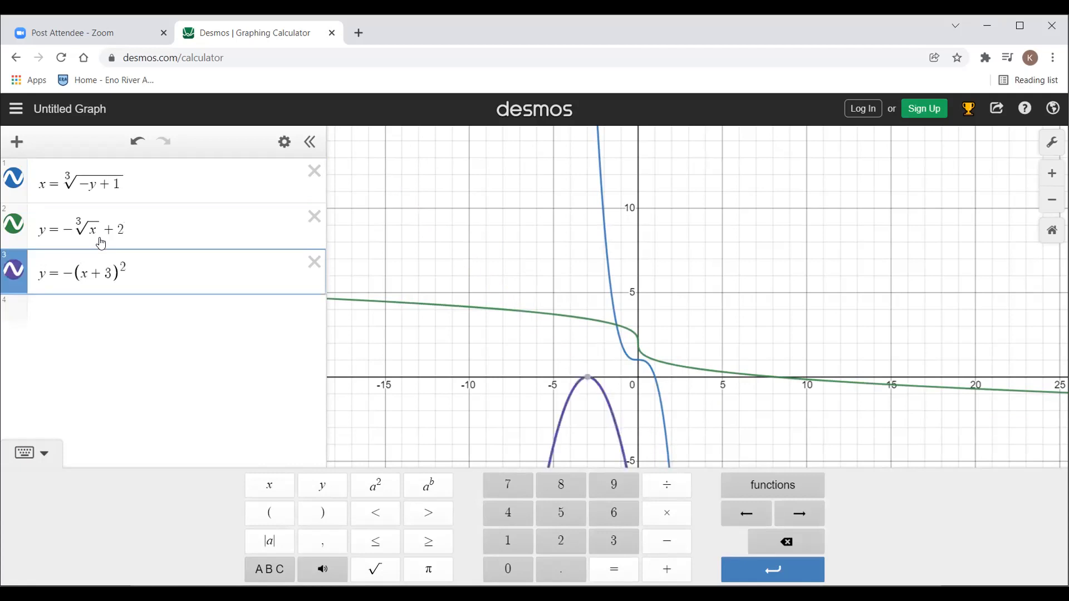
key("BackSpace")
type("3")
- Graph y = −x³ + 1 as the fourth expression
key("Return")
type("y=-x^3+")
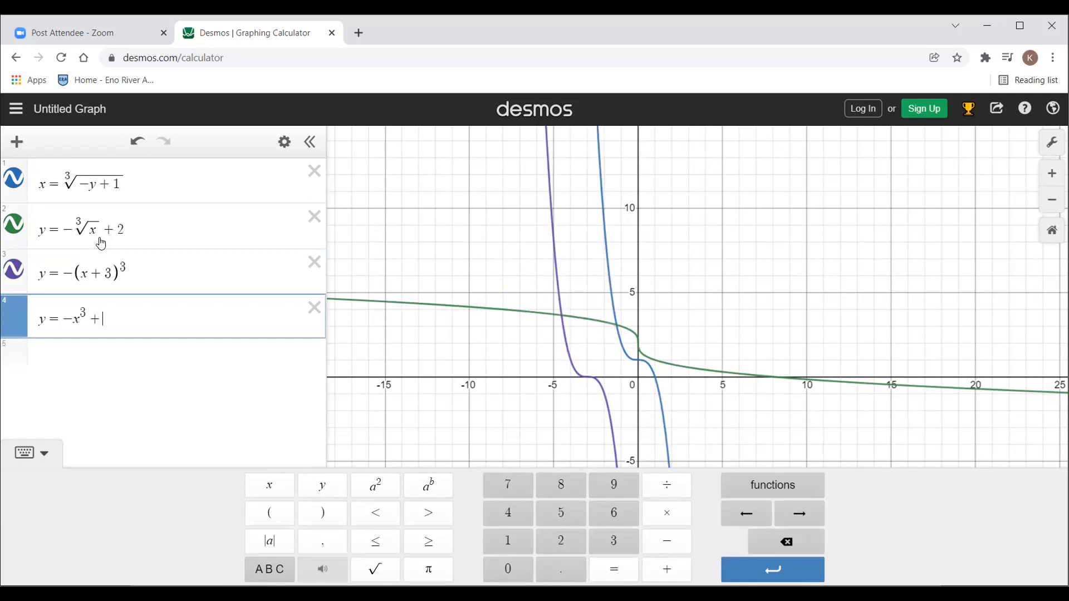
type("1")
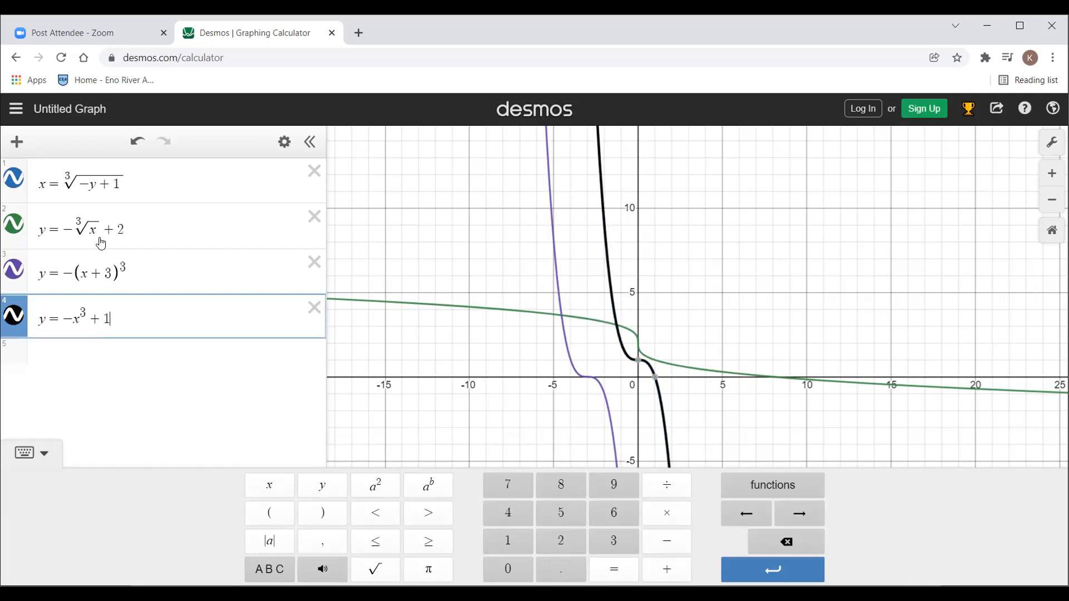
- Hide the curves of y = −∛x + 2 and y = −(x + 3)³ to compare the remaining two
left_click(15, 271)
left_click(14, 225)
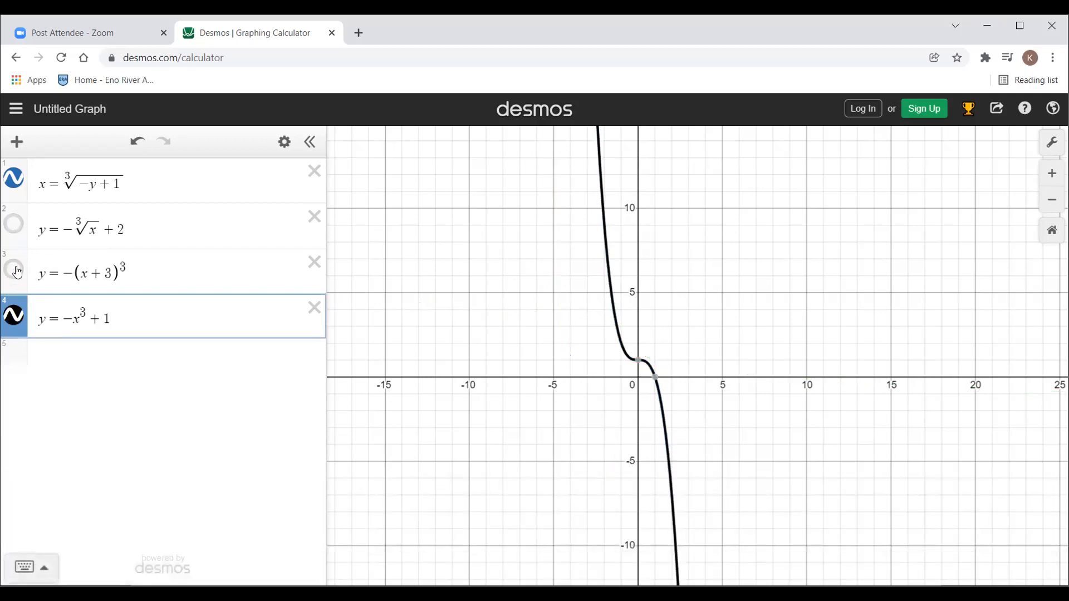
left_click(21, 321)
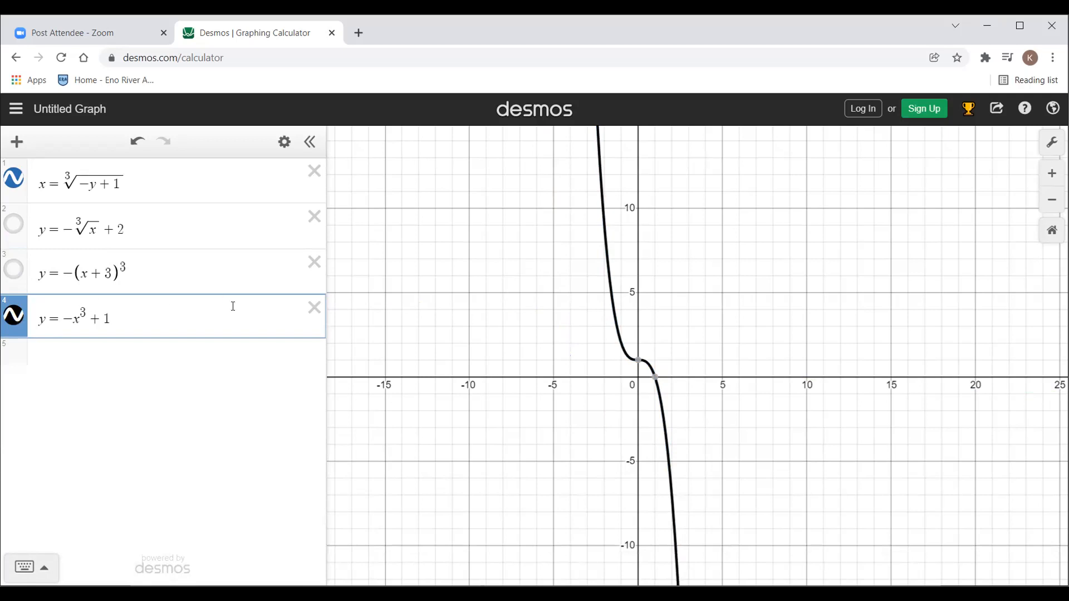
- Delete all four expressions from the list
left_click(315, 308)
left_click(314, 262)
left_click(314, 221)
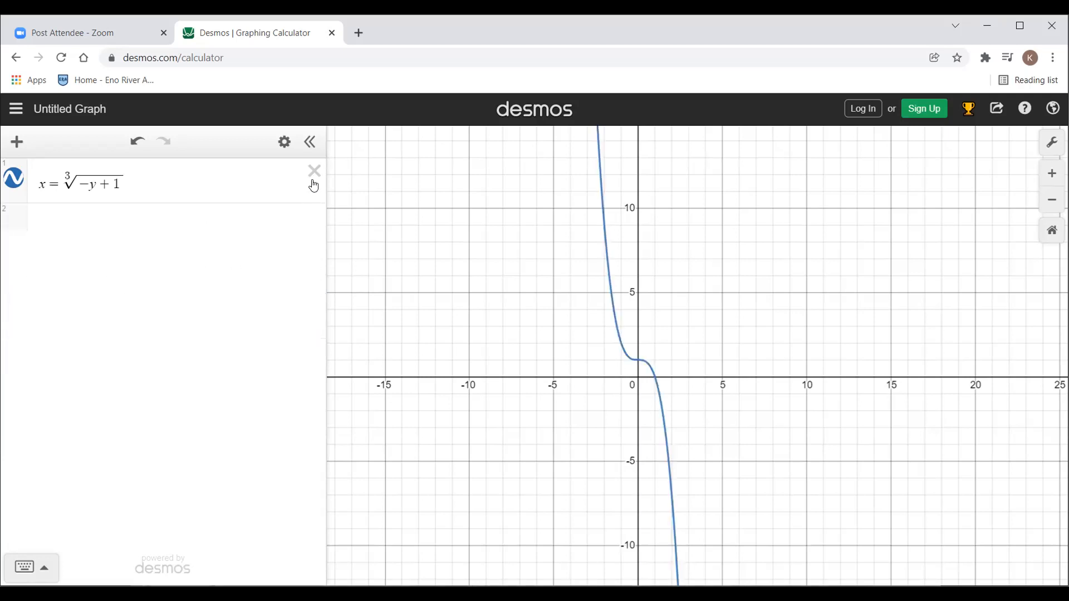
left_click(314, 171)
- Graph the sum (x² − 1) + (5x² + 2) as the first expression
left_click(231, 177)
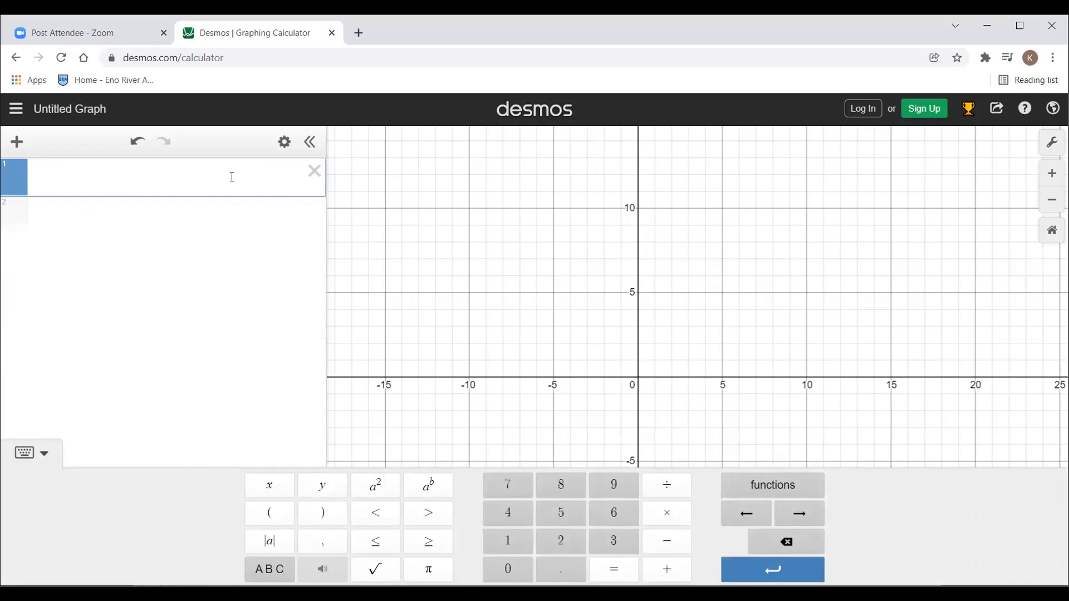
type("(x,")
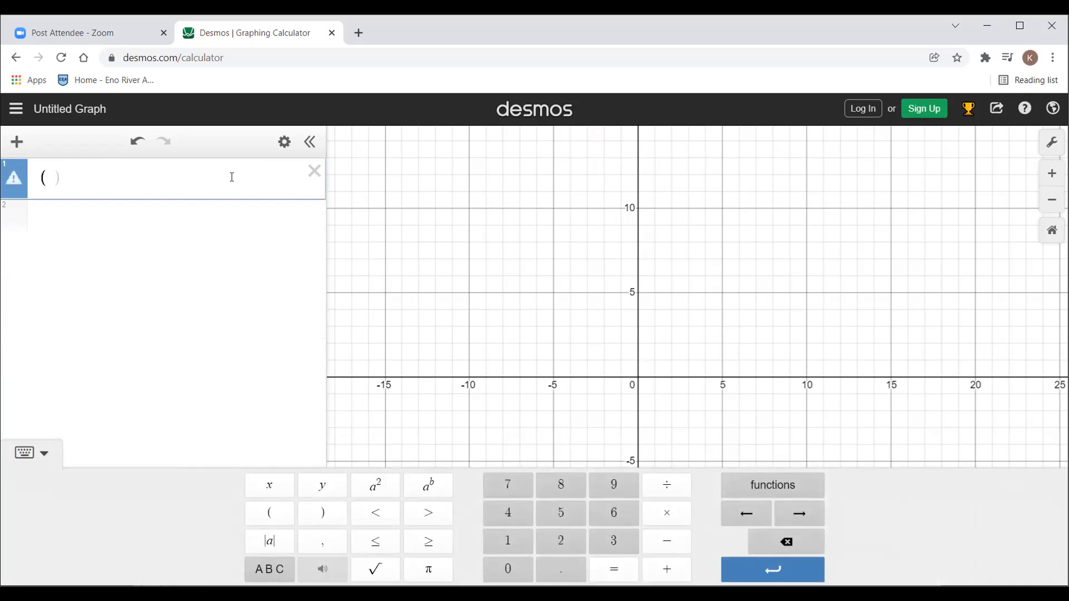
type("^2")
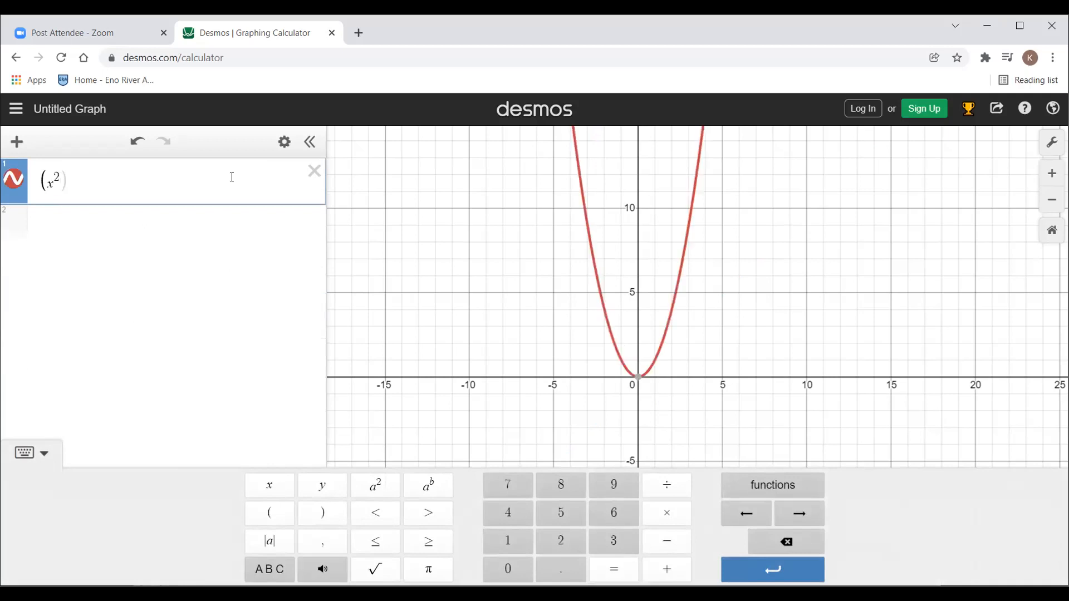
key("Right")
type("-1")
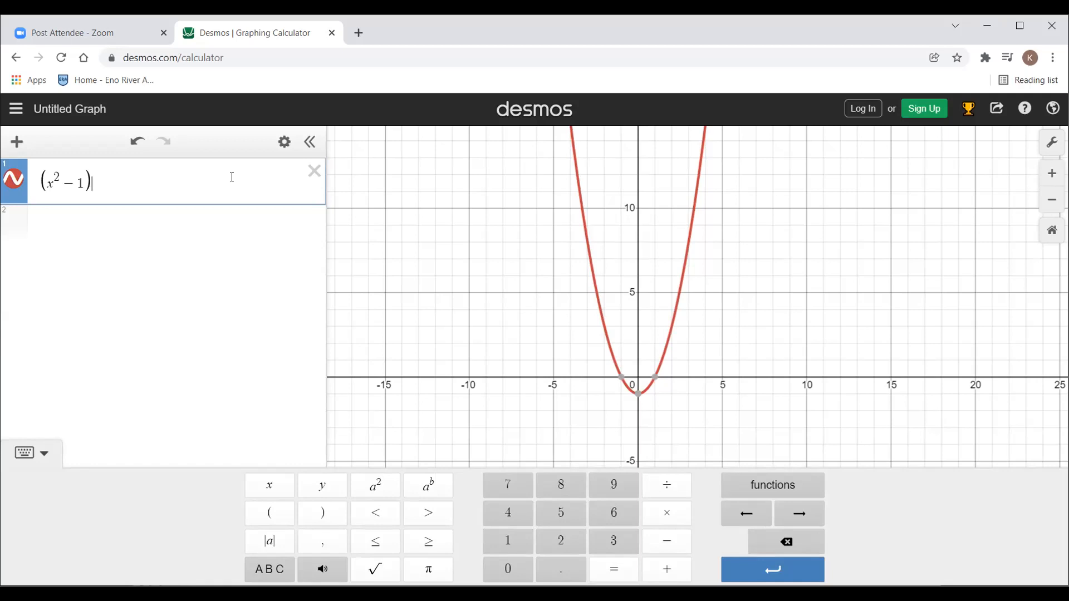
type("+(")
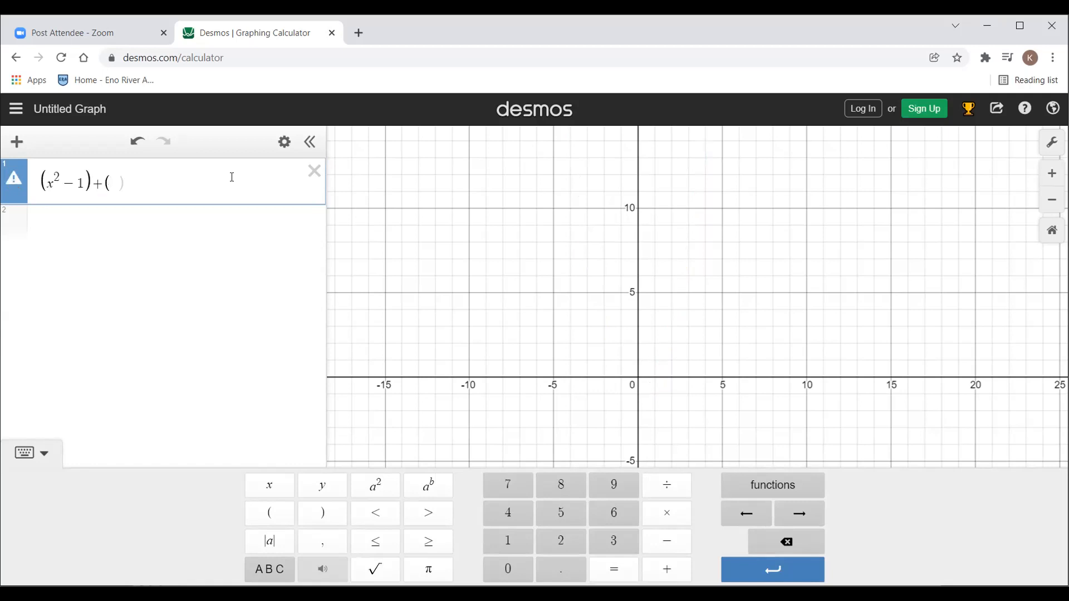
type("5x^2")
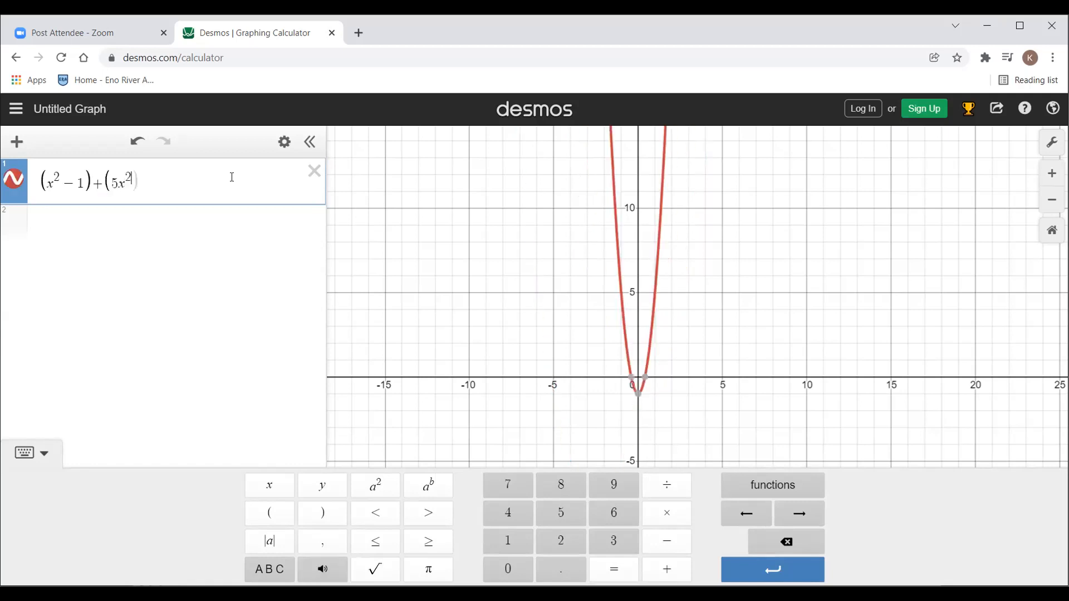
key("Right")
type("+2")
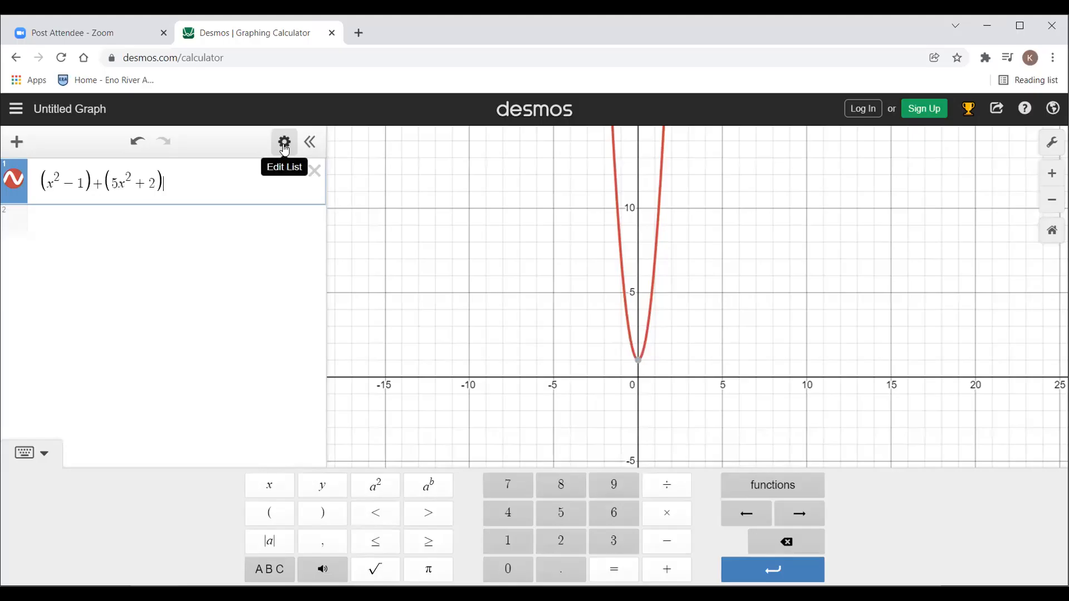
- Convert the sum expression into a table of values and check the row for x = 1
left_click(284, 144)
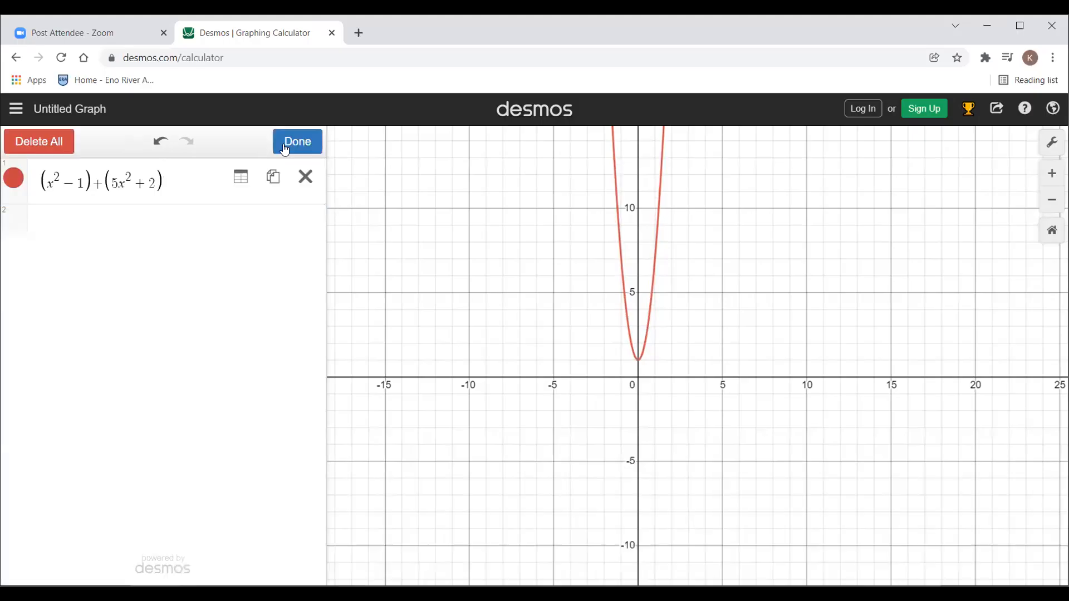
left_click(241, 179)
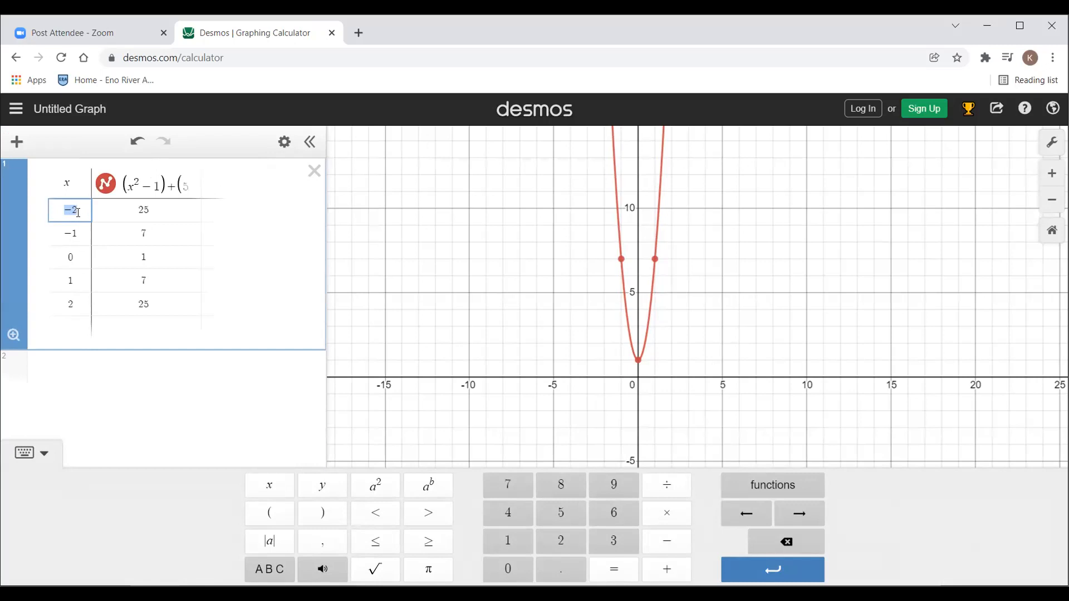
left_click(77, 283)
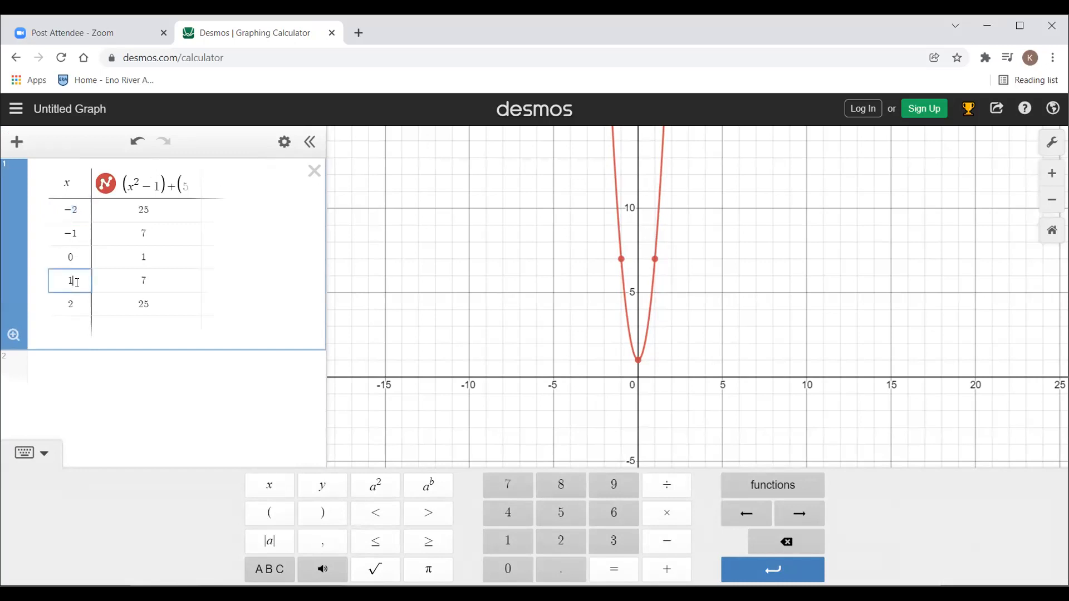
left_click(149, 282)
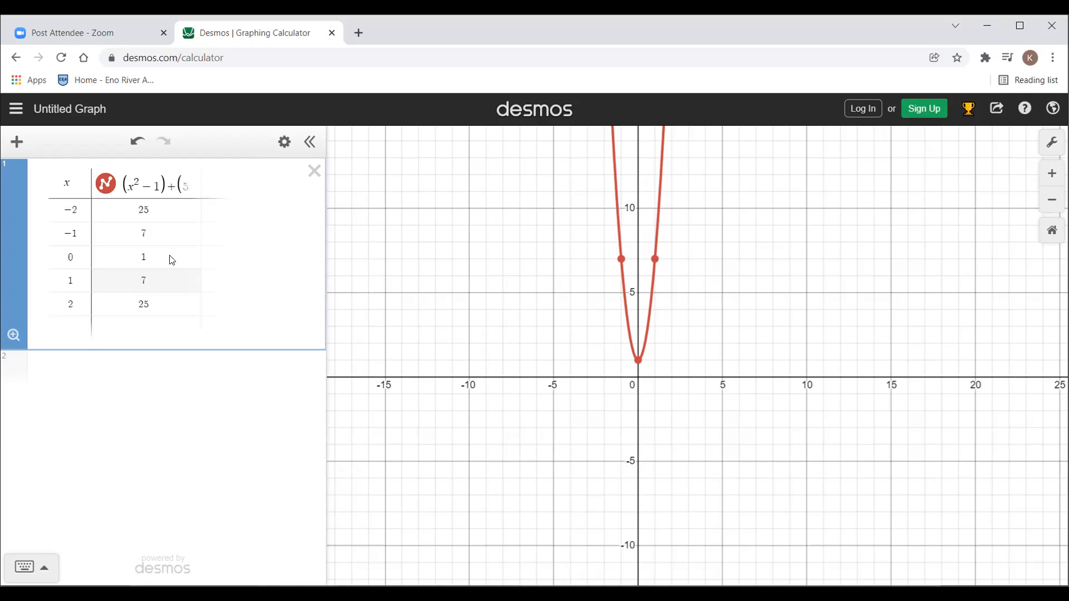
- Replace the plus between the two polynomials in the table's function heading with a minus, giving (x² − 1) − (5x² + 2)
left_click(173, 185)
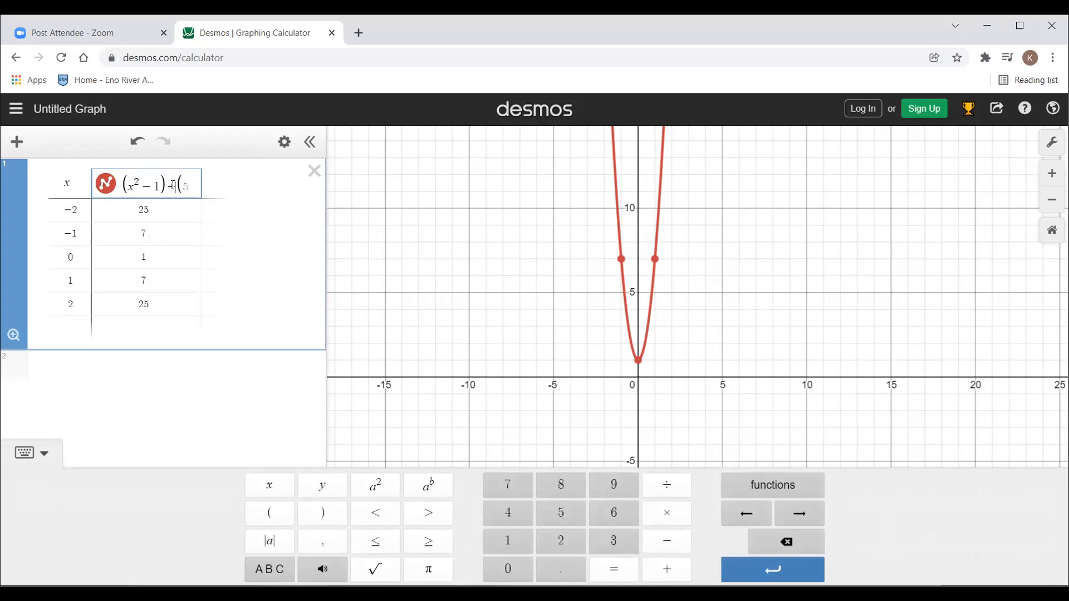
key("BackSpace")
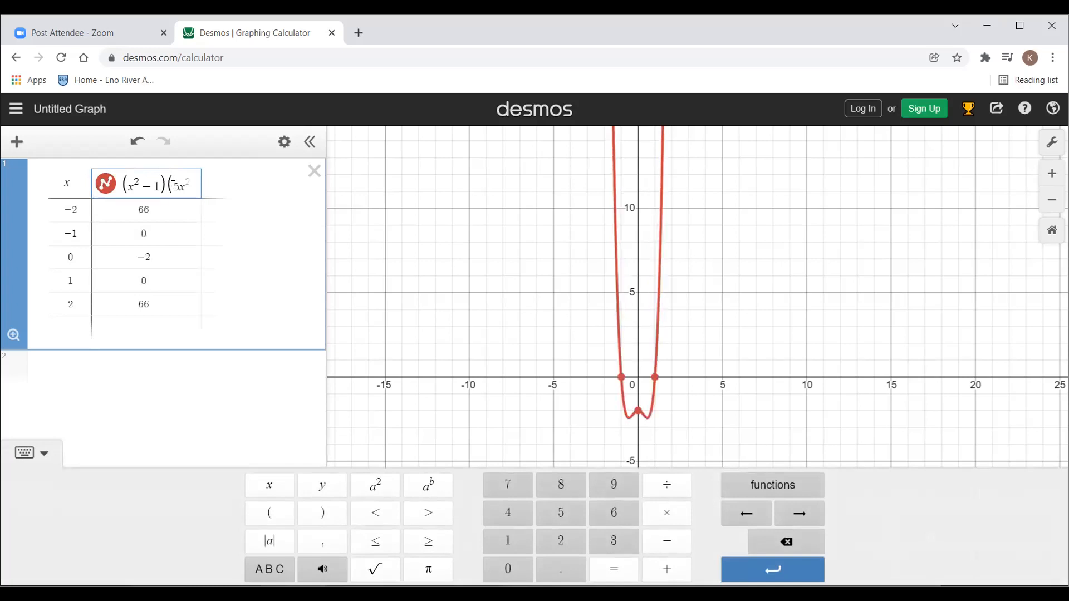
type("-")
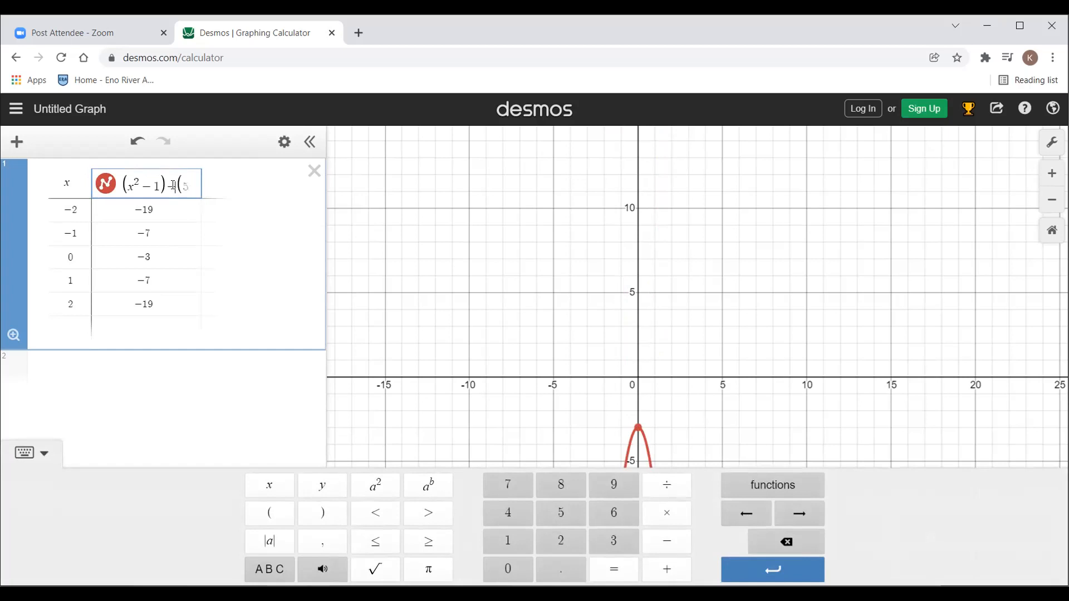
- Check the difference function's table row for x = −2
left_click(84, 209)
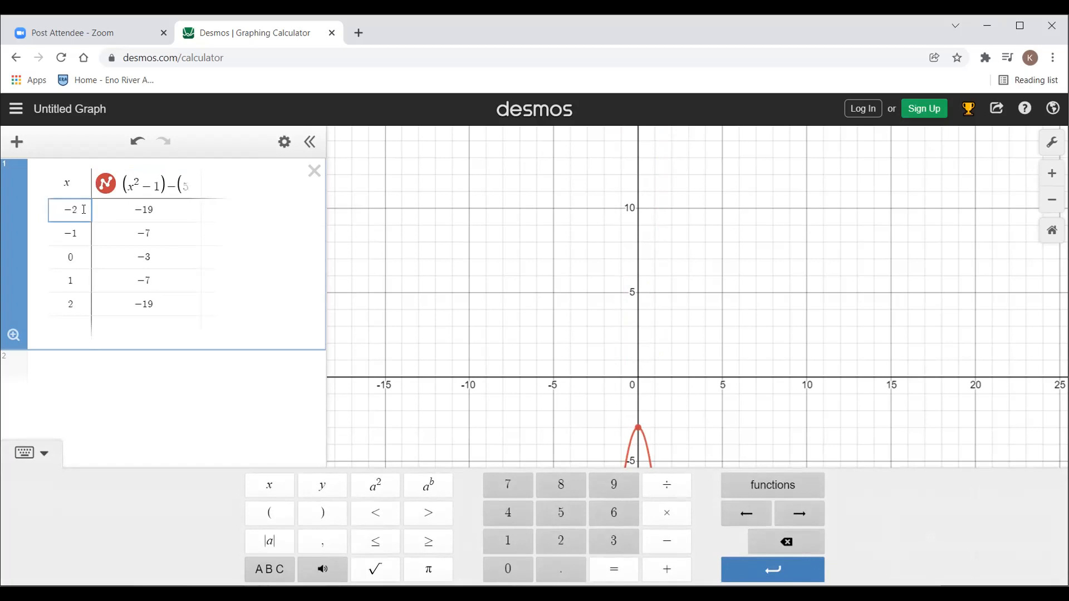
left_click_drag(84, 209, 58, 210)
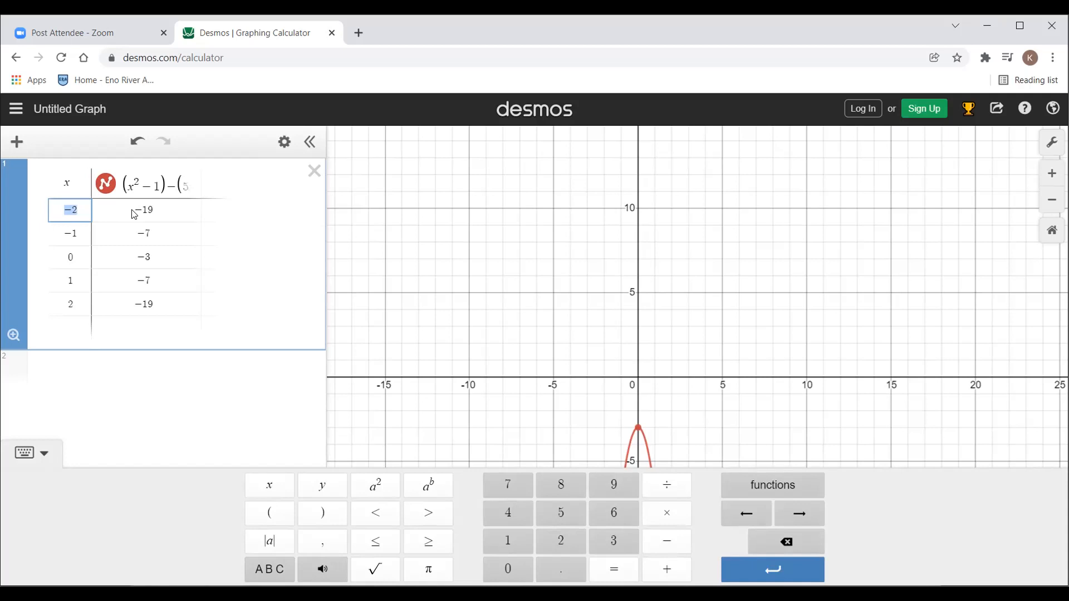
- Remove the minus between the two polynomials in the table heading to form (x² − 1)(5x² + 2), and check the row for x = 0
left_click(175, 186)
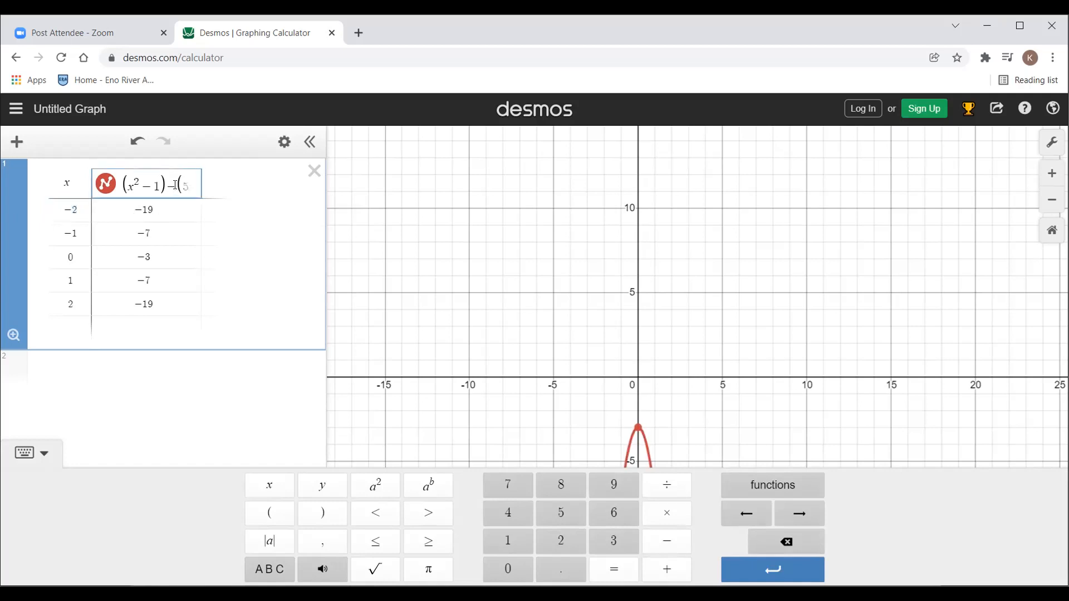
key("BackSpace")
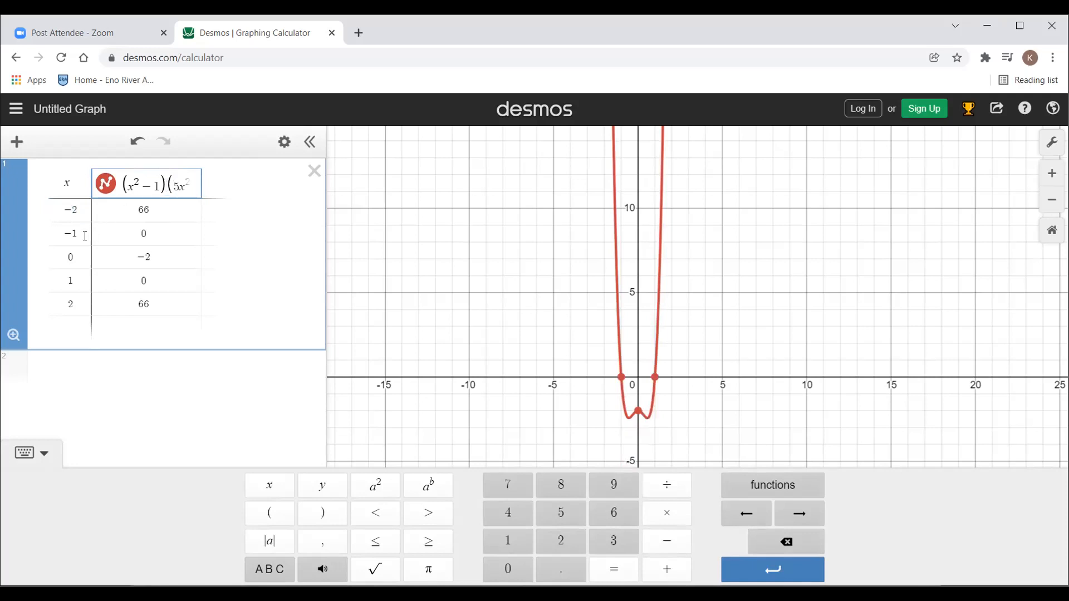
left_click(79, 255)
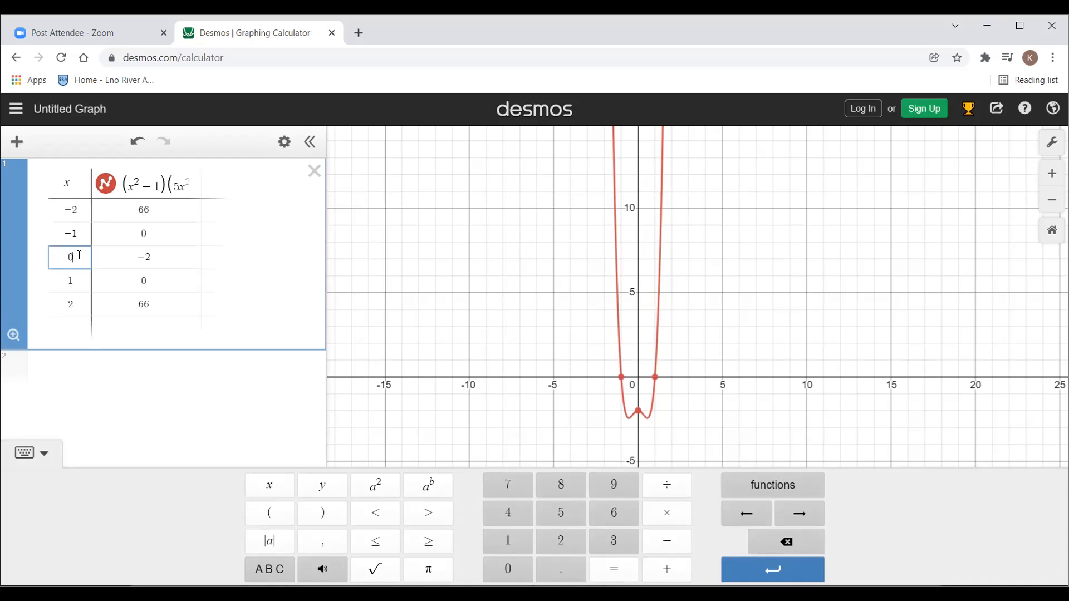
left_click(238, 233)
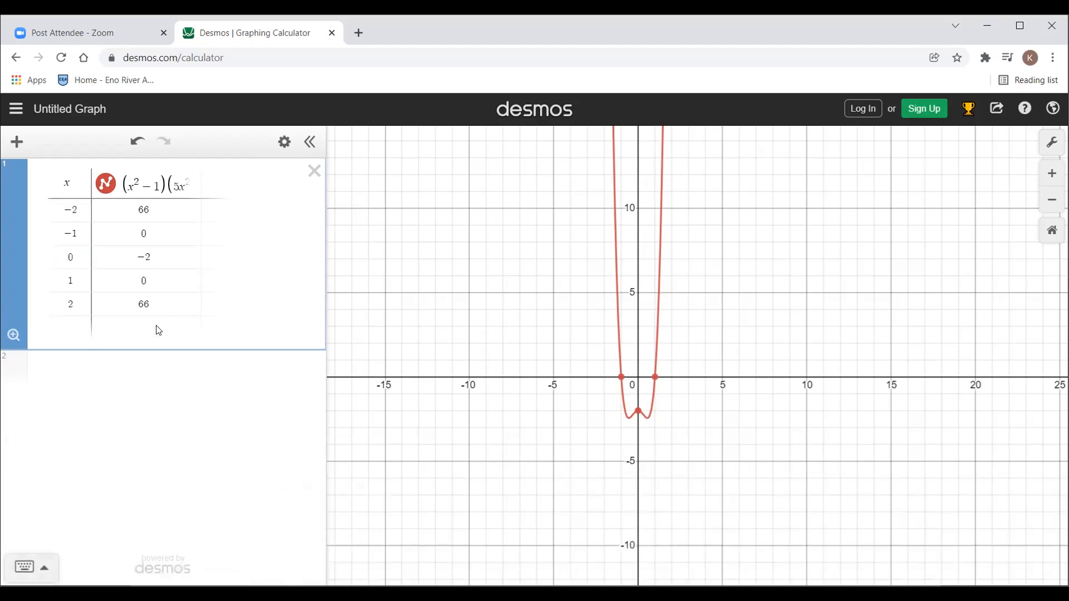
- Change the table's function heading from a product to the quotient (x² − 1)/(5x² + 2), moving the second polynomial into the denominator
left_click(166, 183)
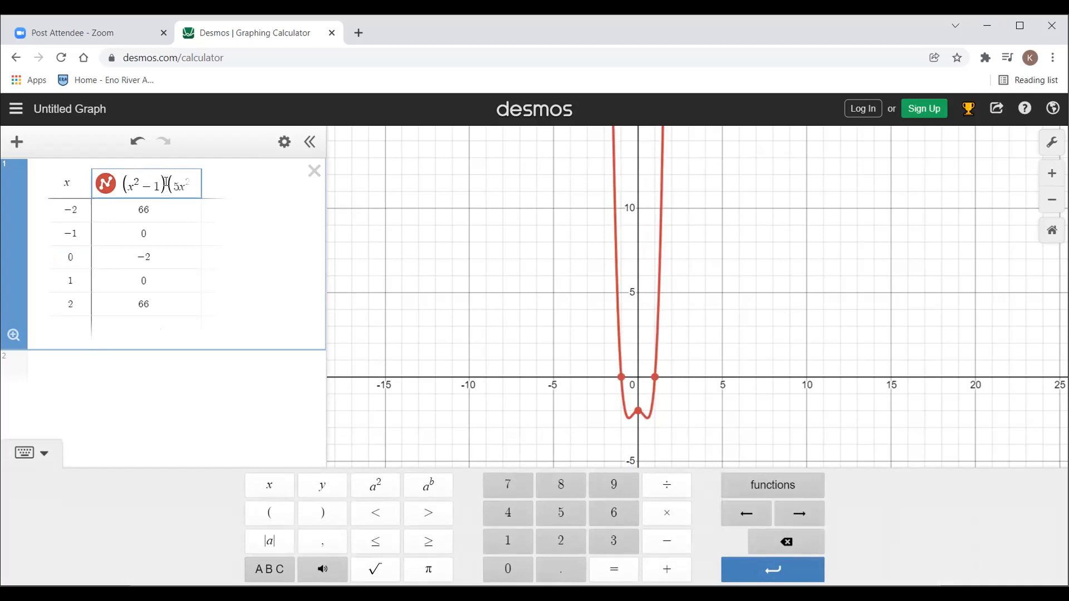
type("/")
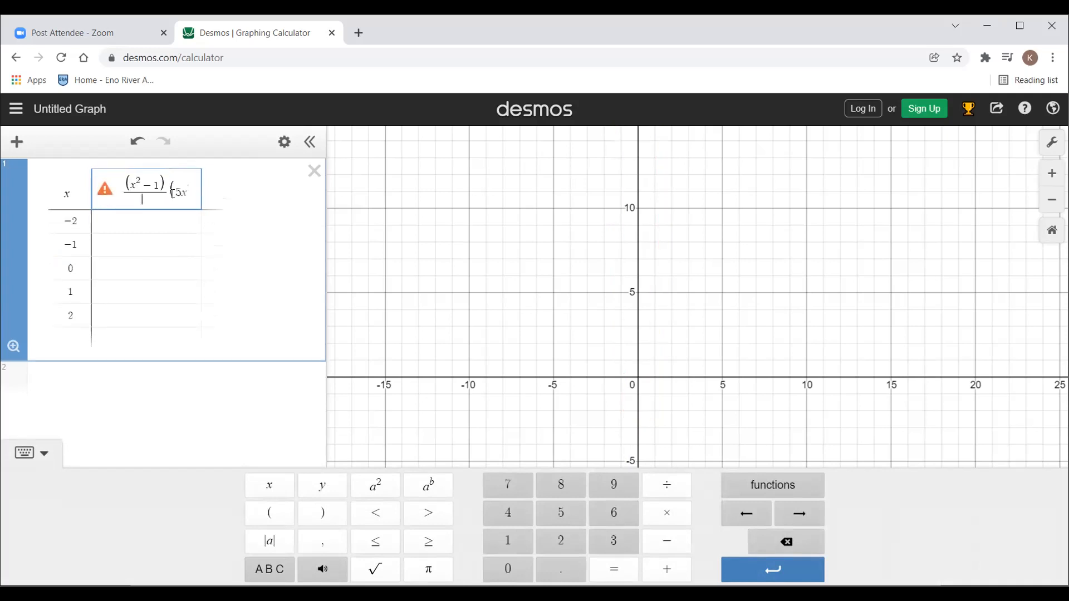
left_click(172, 190)
left_click_drag(172, 190, 203, 194)
left_click_drag(132, 198, 167, 190)
key("ctrl+c")
left_click(167, 193)
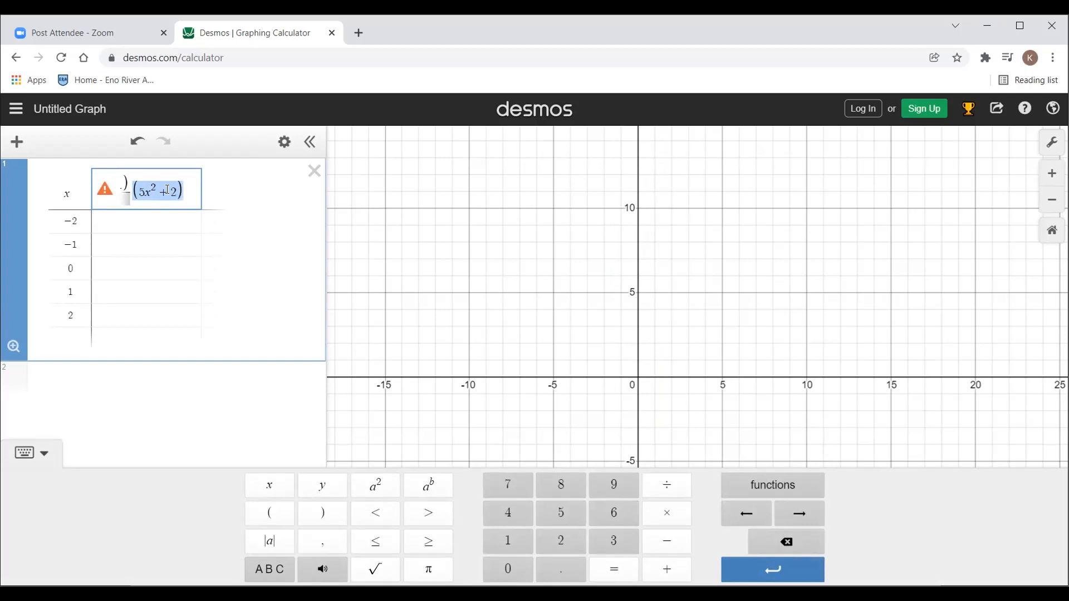
key("BackSpace")
left_click(152, 196)
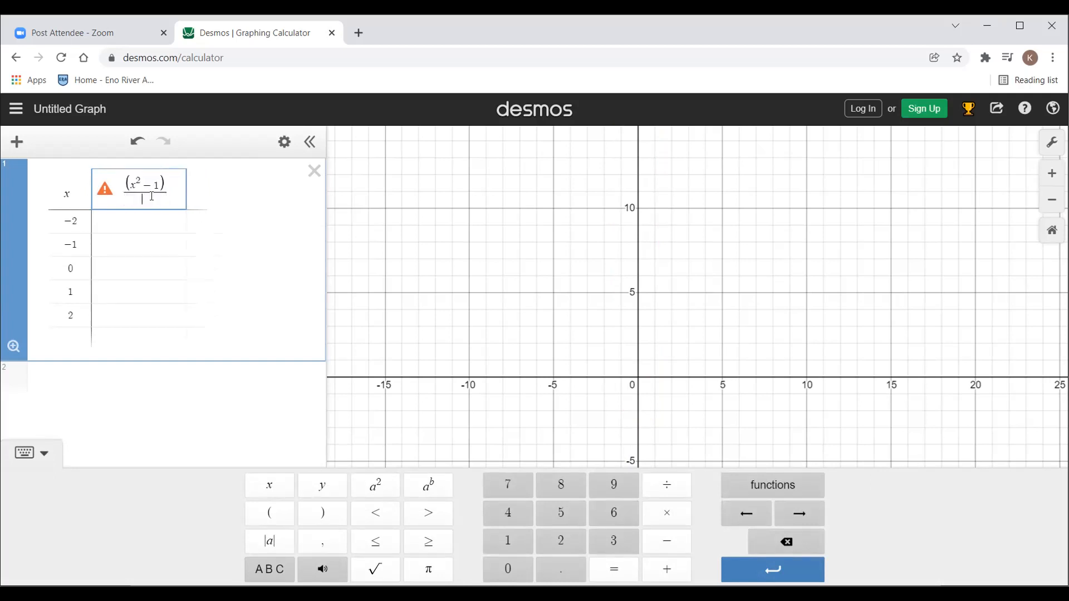
key("ctrl+v")
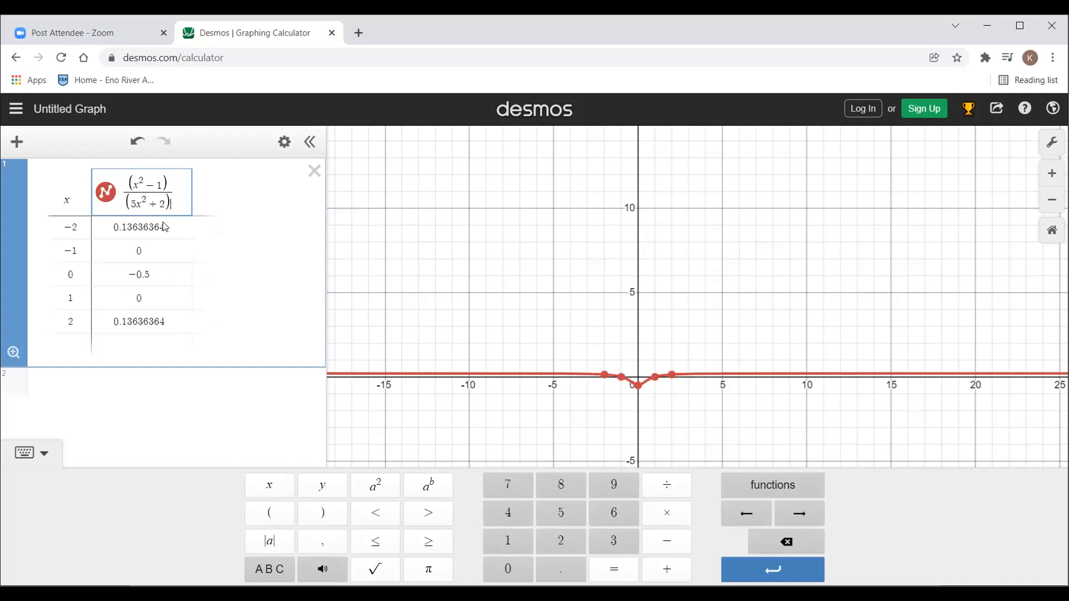
- Graph the fraction (x² − 1)/(5x² + 2) as a separate expression below the table
left_click(77, 384)
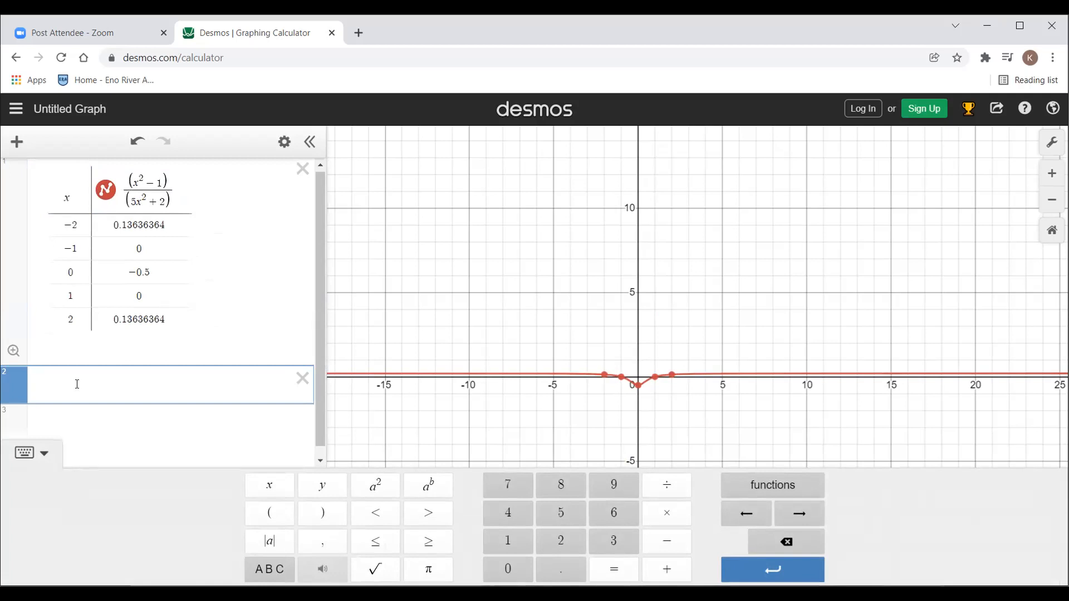
type("/")
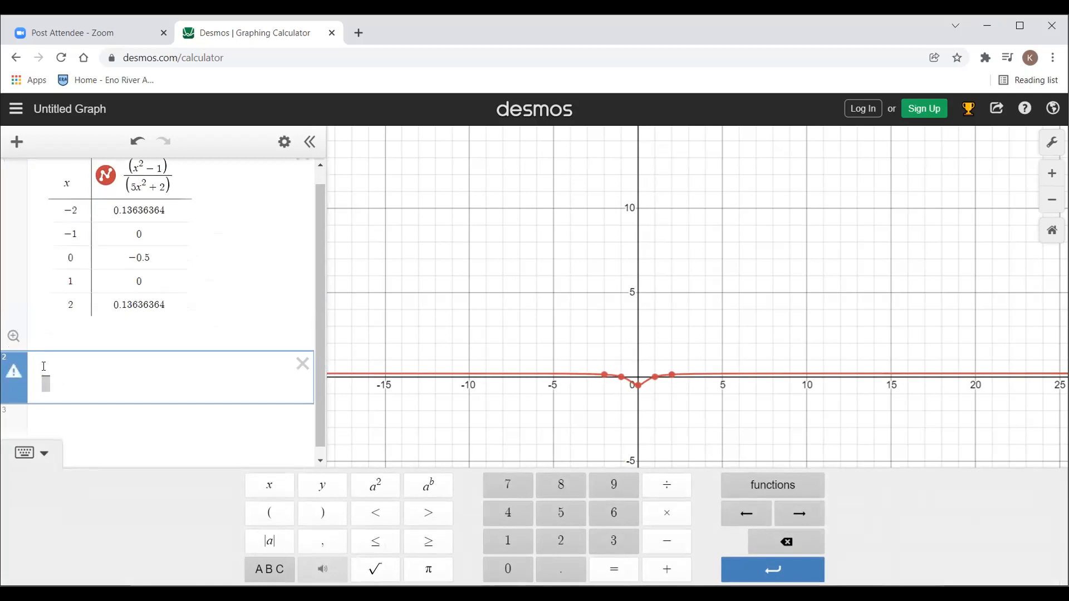
type("x^2-1")
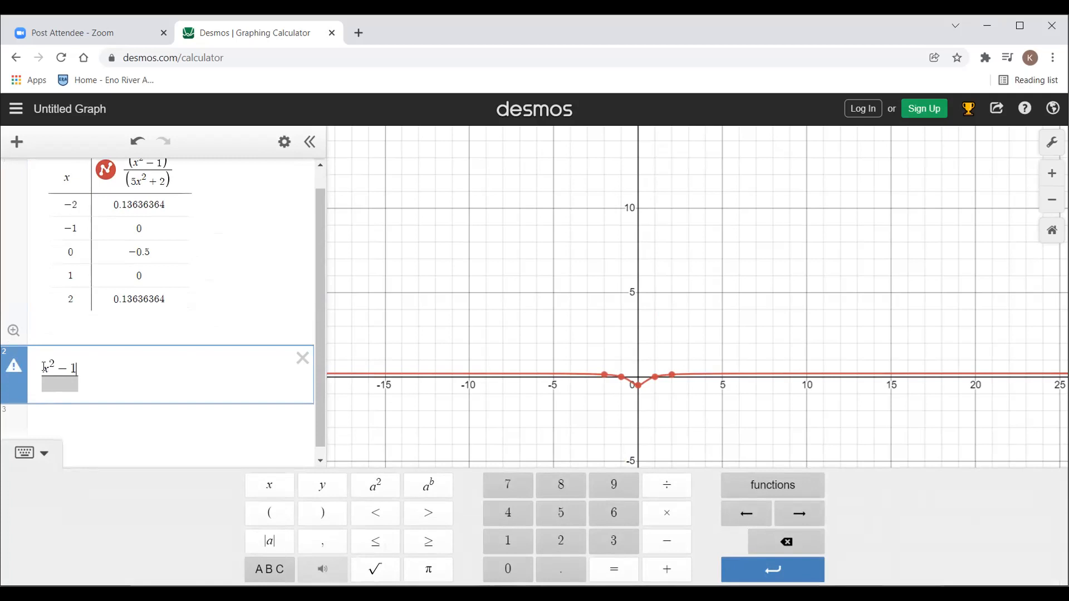
key("Down")
type("5x^2")
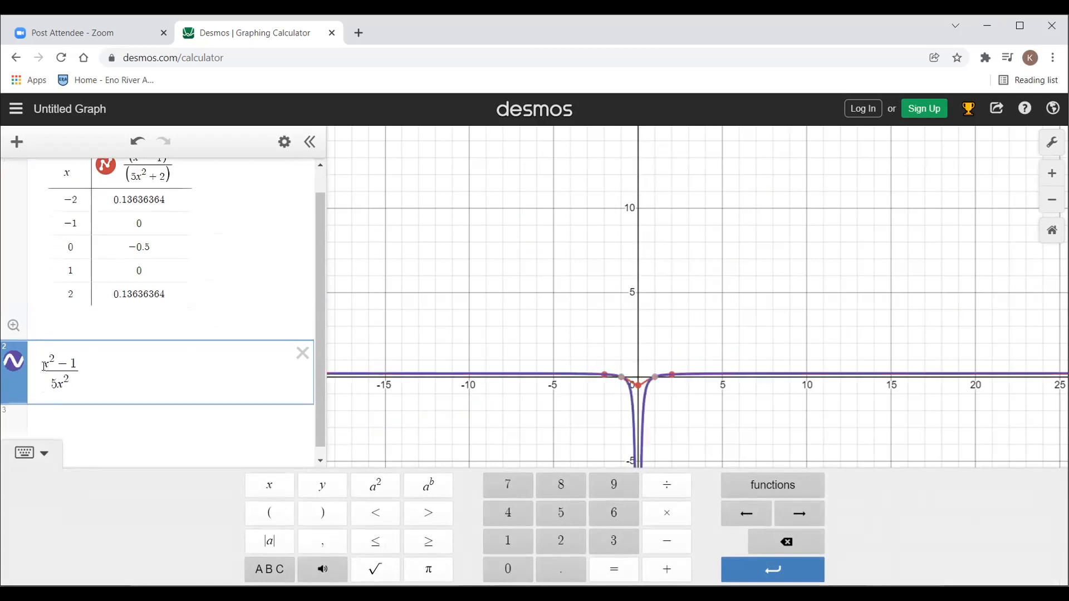
type("+2")
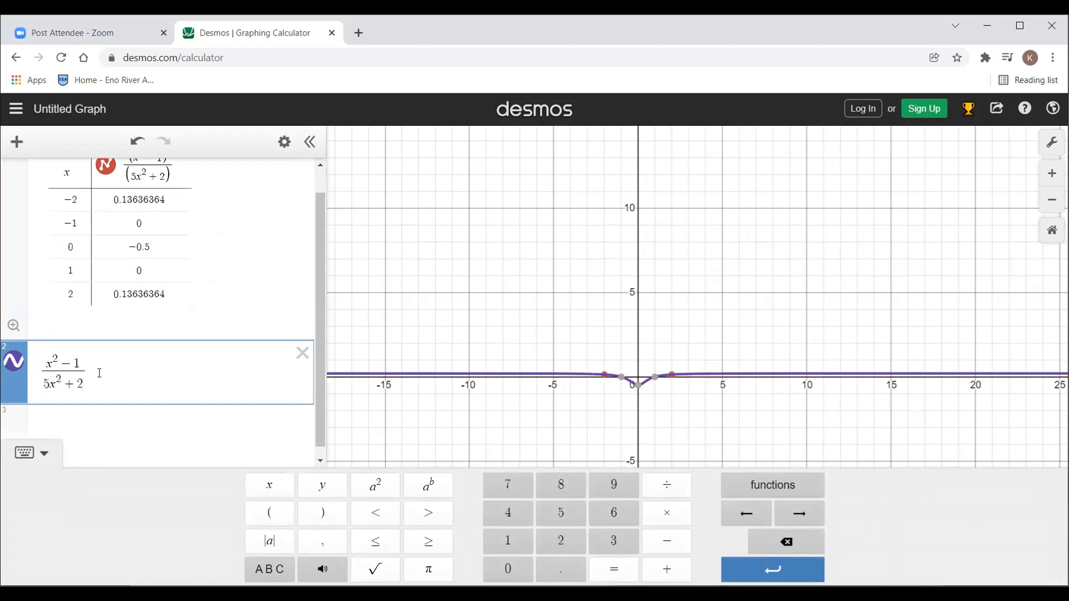
- Check the quotient table's row for x = 2
left_click(142, 295)
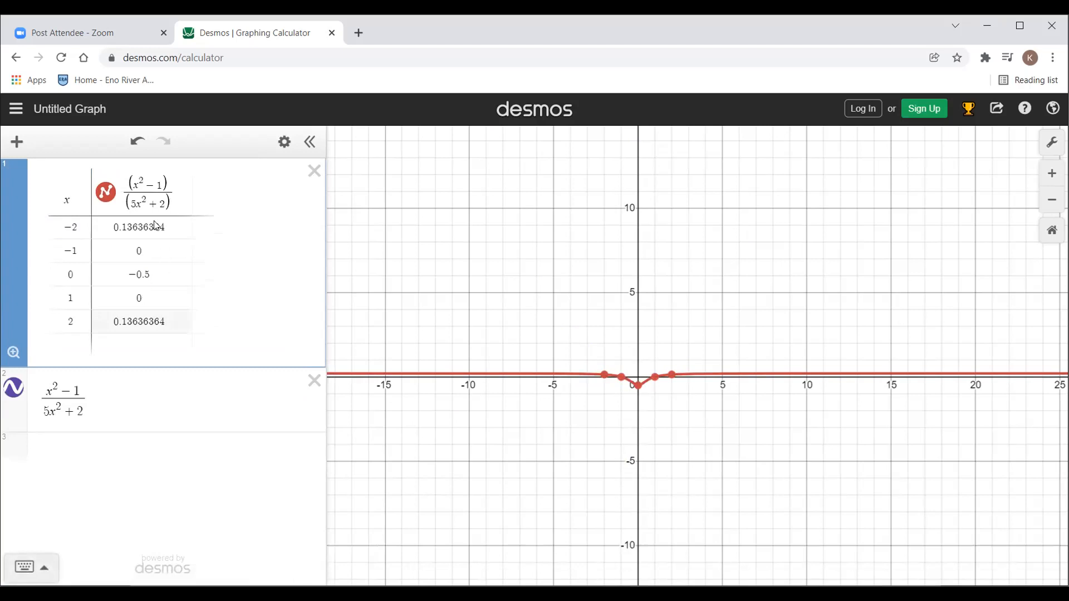
left_click(148, 254)
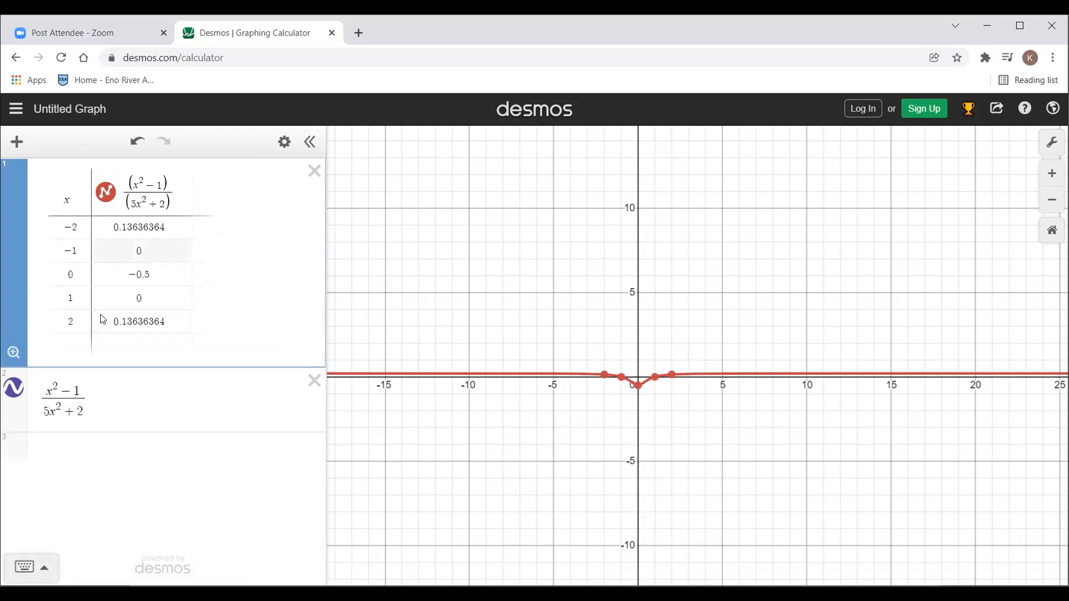
left_click(72, 321)
left_click(148, 323)
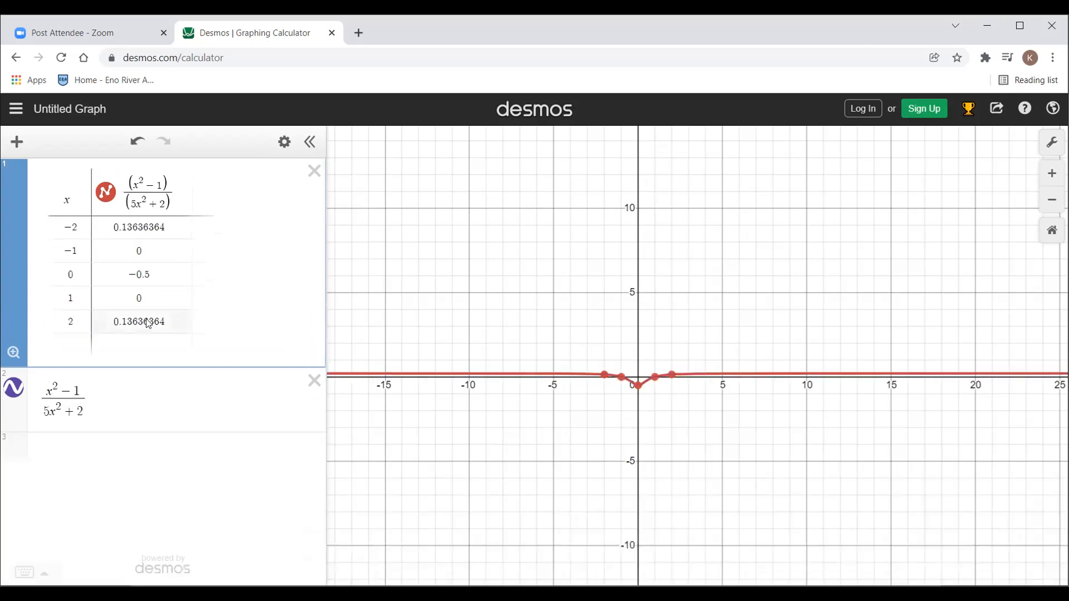
- Enter the fraction 5/22 as a new expression below the quotient to get its decimal value
left_click(139, 382)
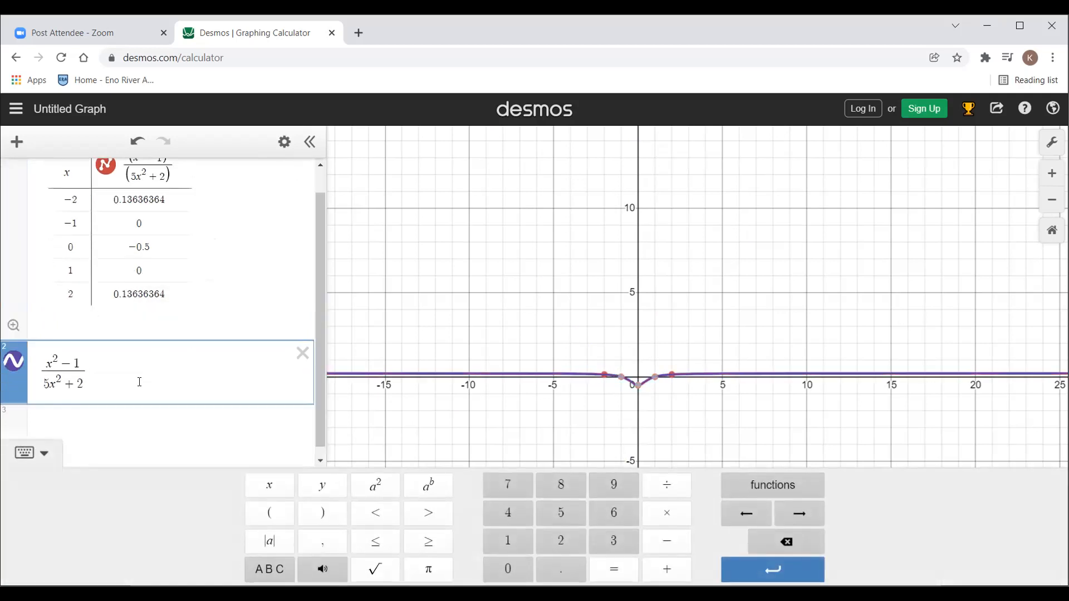
key("Return")
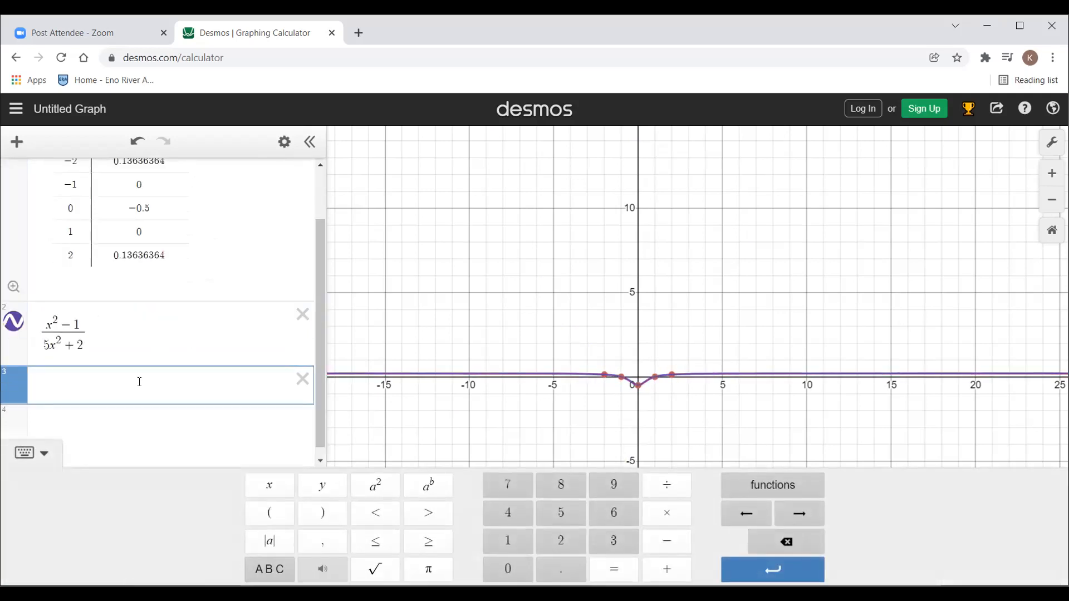
type("/")
key("Return")
key("Return")
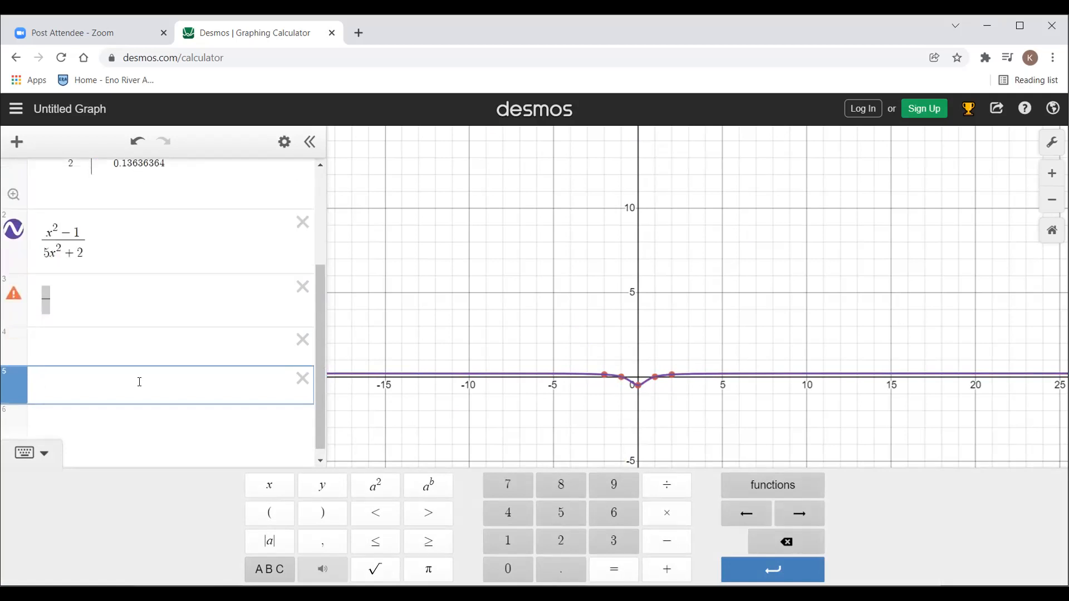
left_click(51, 294)
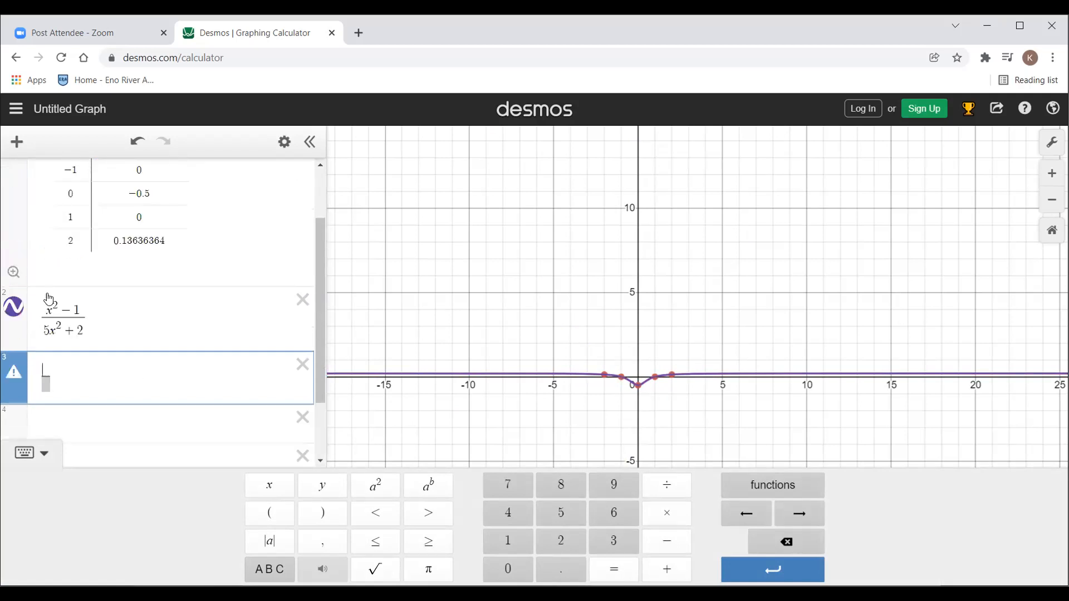
type("5")
key("Down")
type("22")
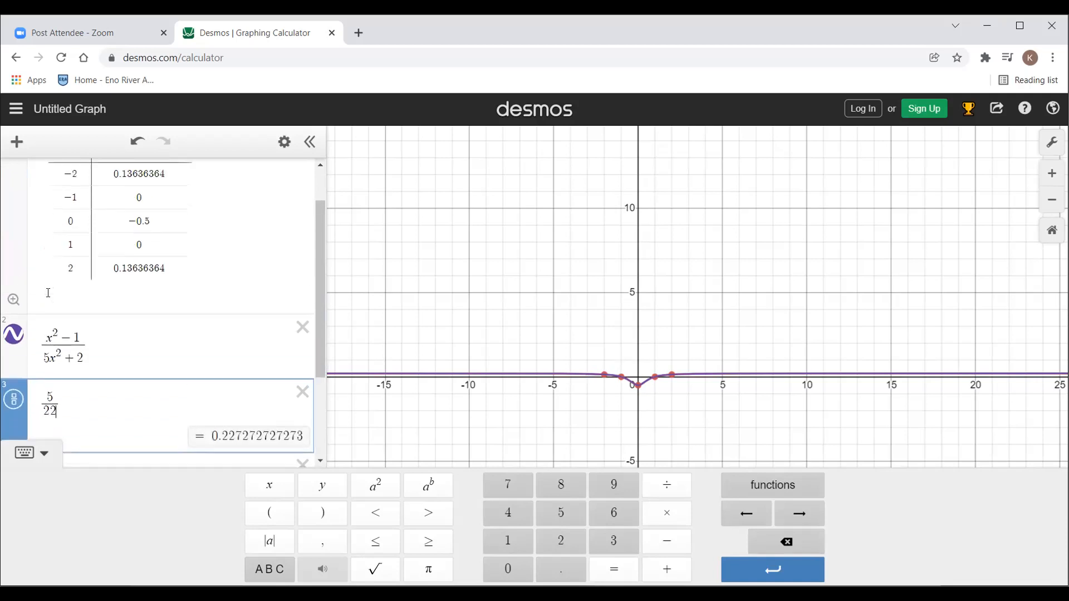
- Delete the separate (x² − 1)/(5x² + 2) expression and change the numerator of the 5/22 fraction to 3
scroll(49, 293, "up", 1)
left_click(302, 369)
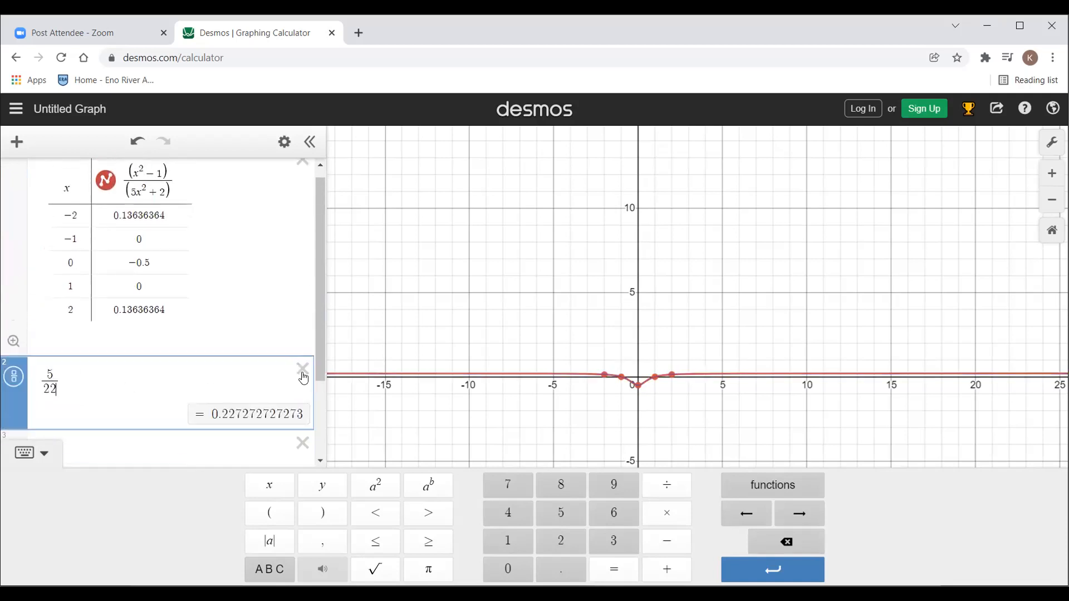
left_click(51, 376)
key("BackSpace")
type("3")
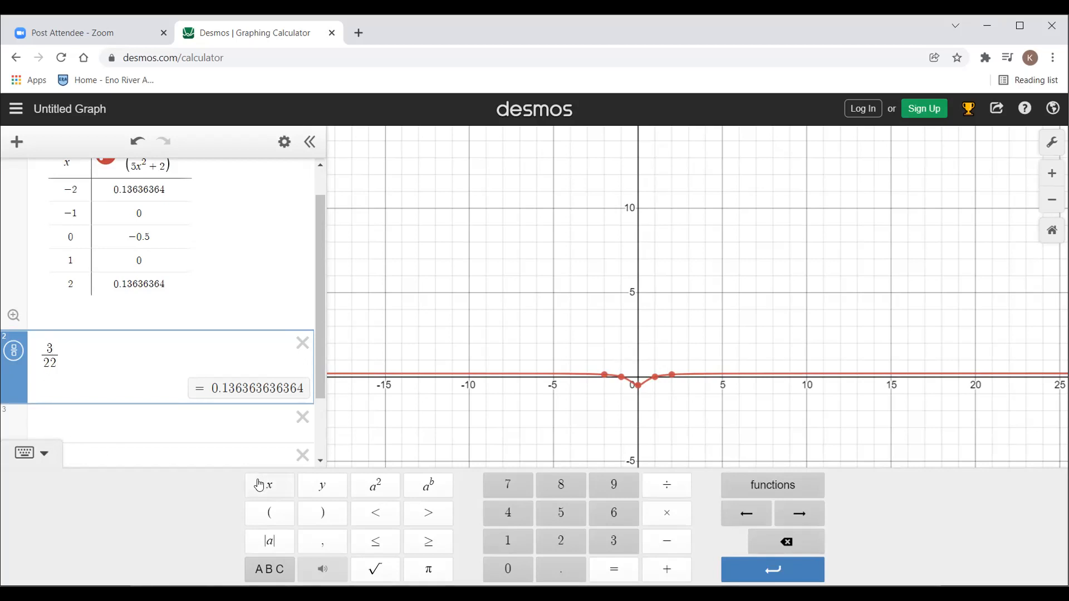
- Open Canvas - LEA 68A in the browser through the Eno River Academy site's Staff and Student PowerSchool portal
left_click(359, 33)
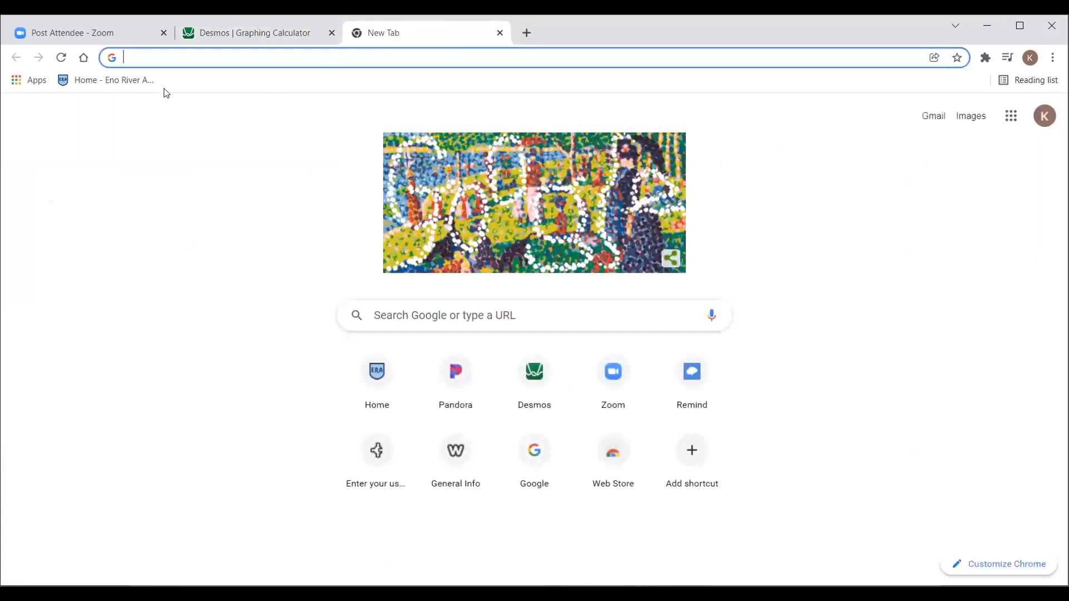
left_click(129, 79)
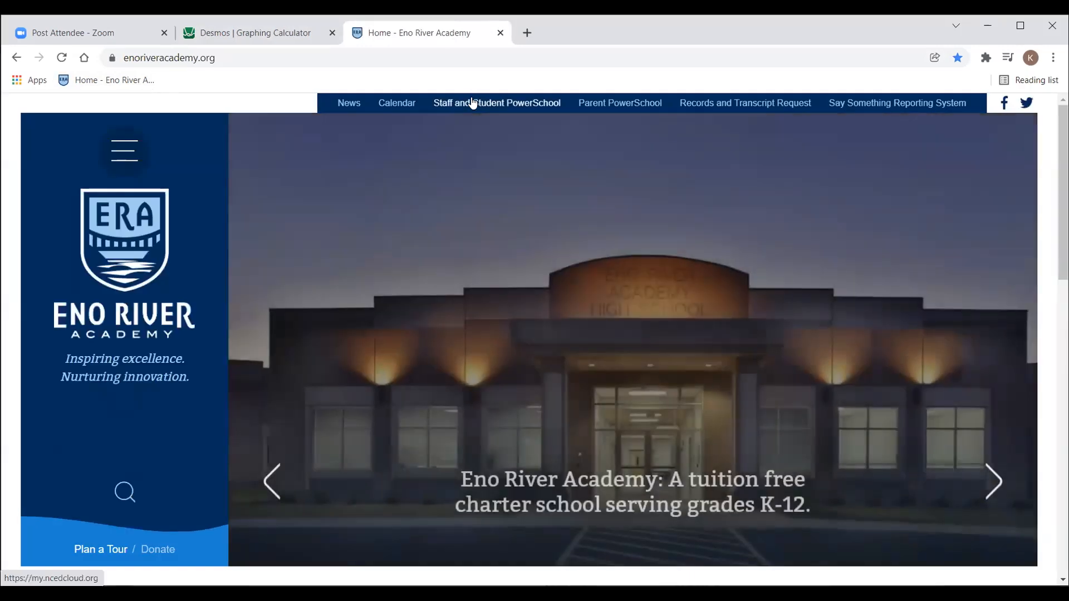
left_click(471, 102)
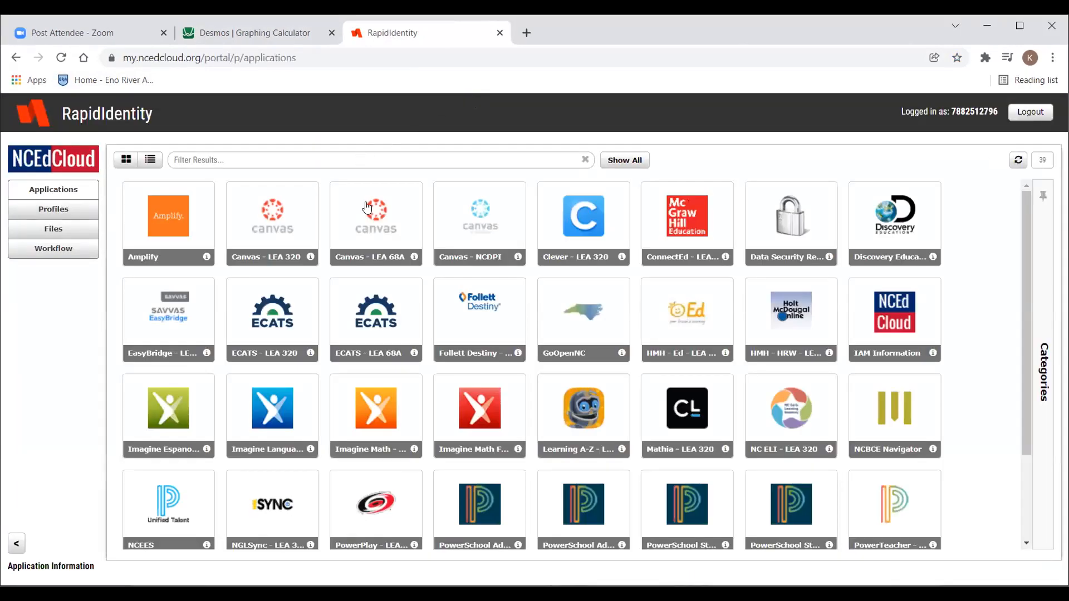
left_click(362, 237)
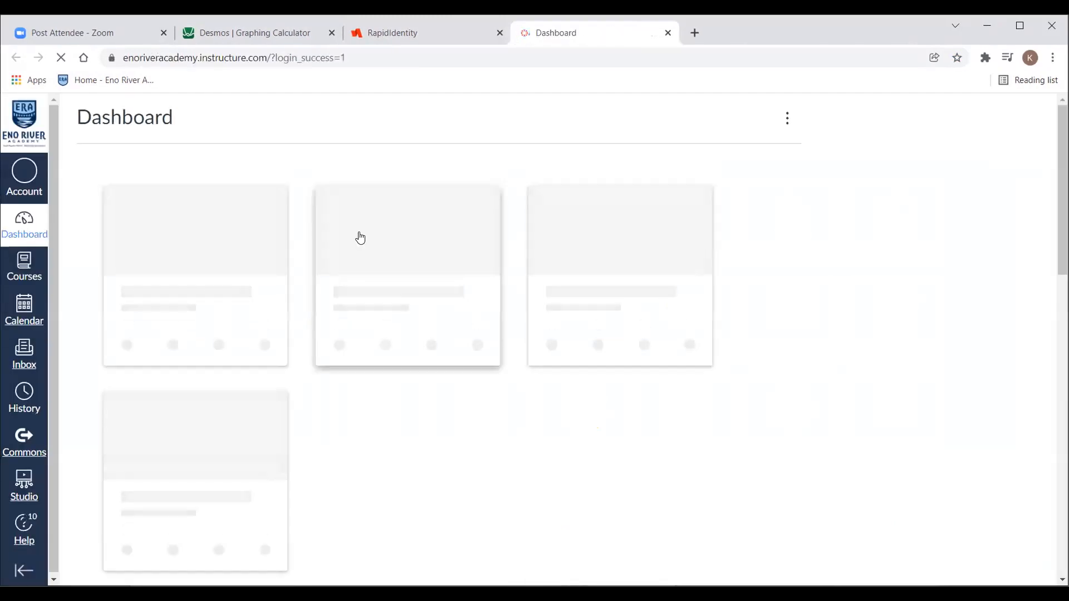
- Open the assignment "Unit 1: Lin, Abs Val, and Quad Review" from the modules of the NC Math III Honors course
left_click(633, 285)
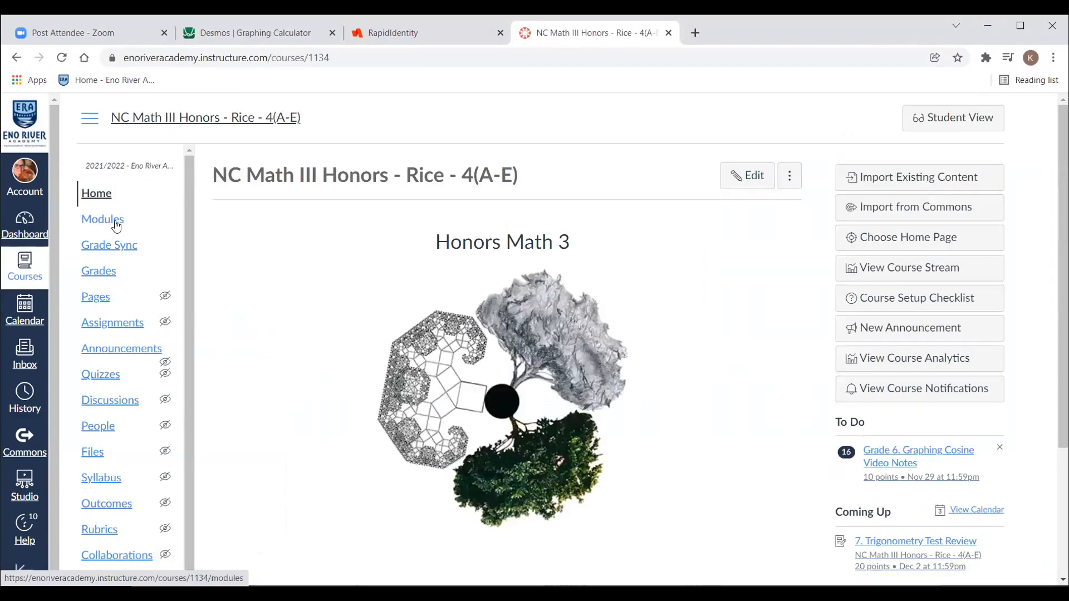
left_click(115, 222)
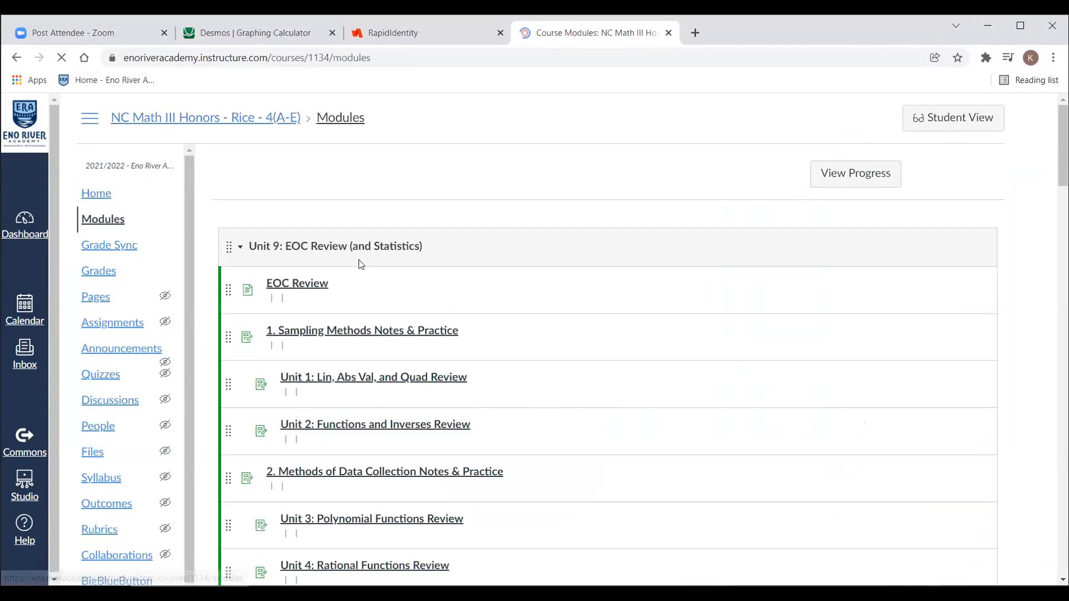
scroll(492, 297, "down", 1)
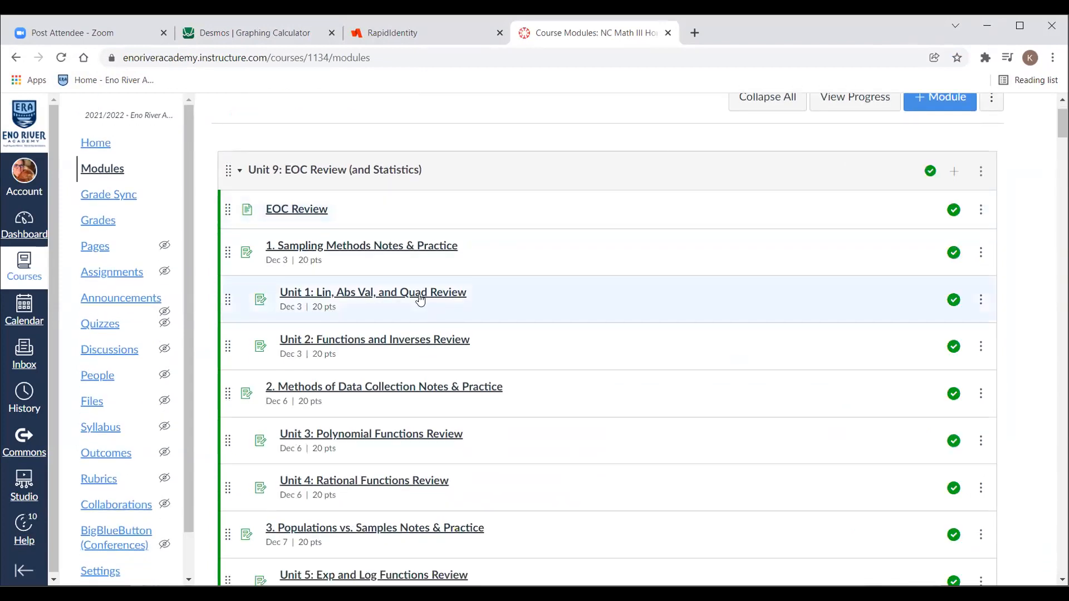
left_click(421, 294)
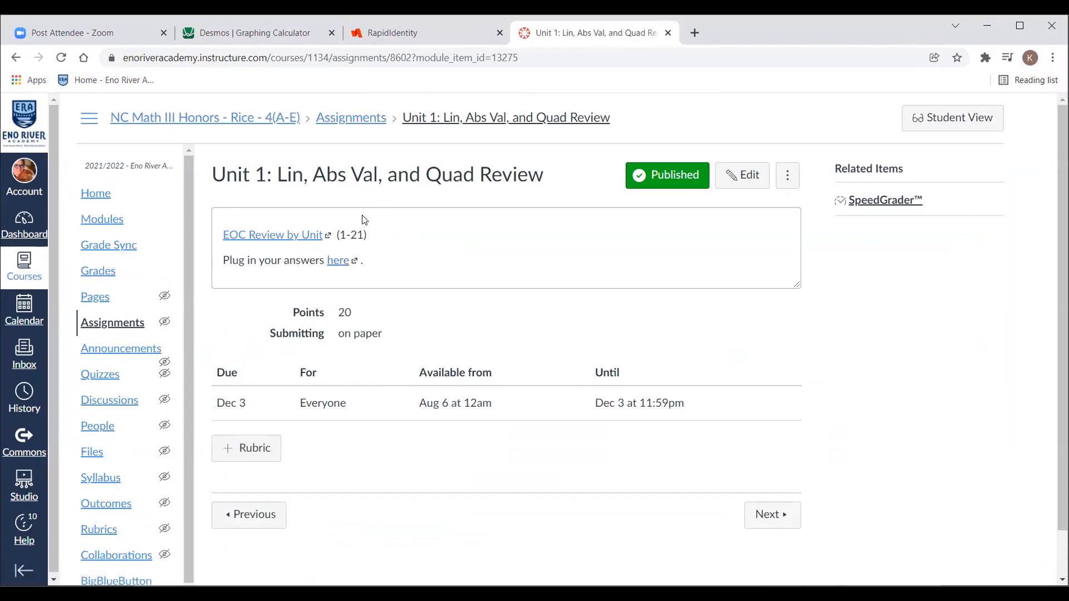
- Open the assignment's online answer form and look through its questions down to 6a and 6b
left_click(328, 262)
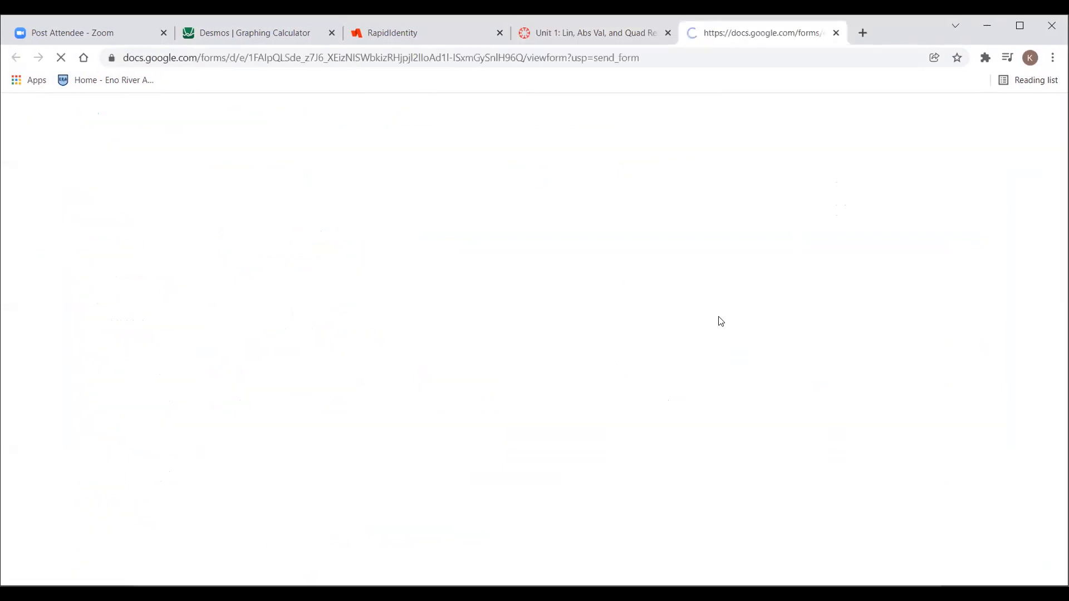
scroll(451, 253, "down", 3)
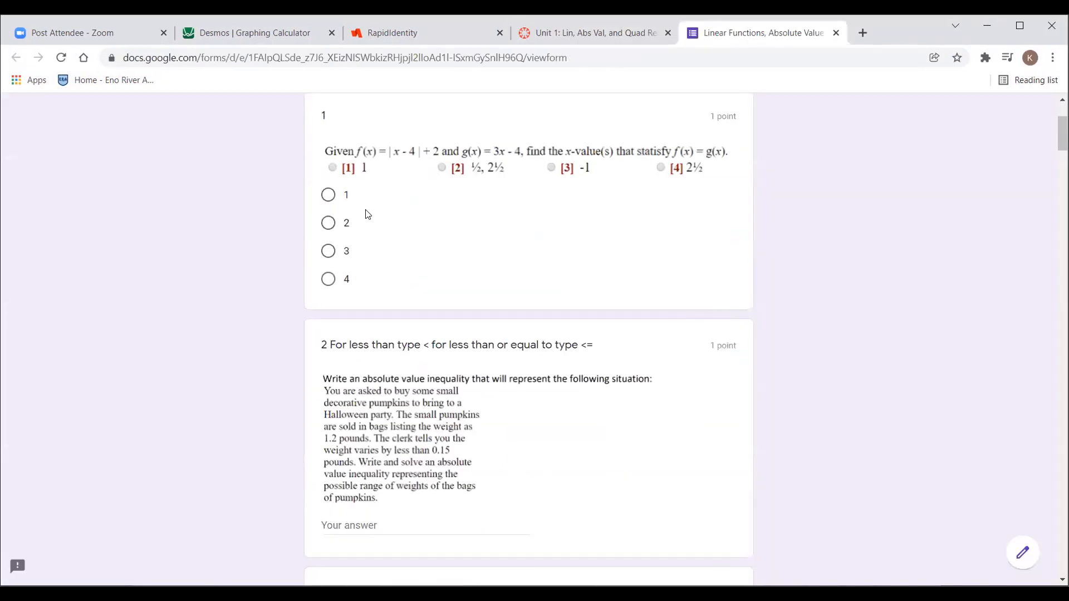
scroll(345, 281, "down", 2)
scroll(344, 285, "down", 15)
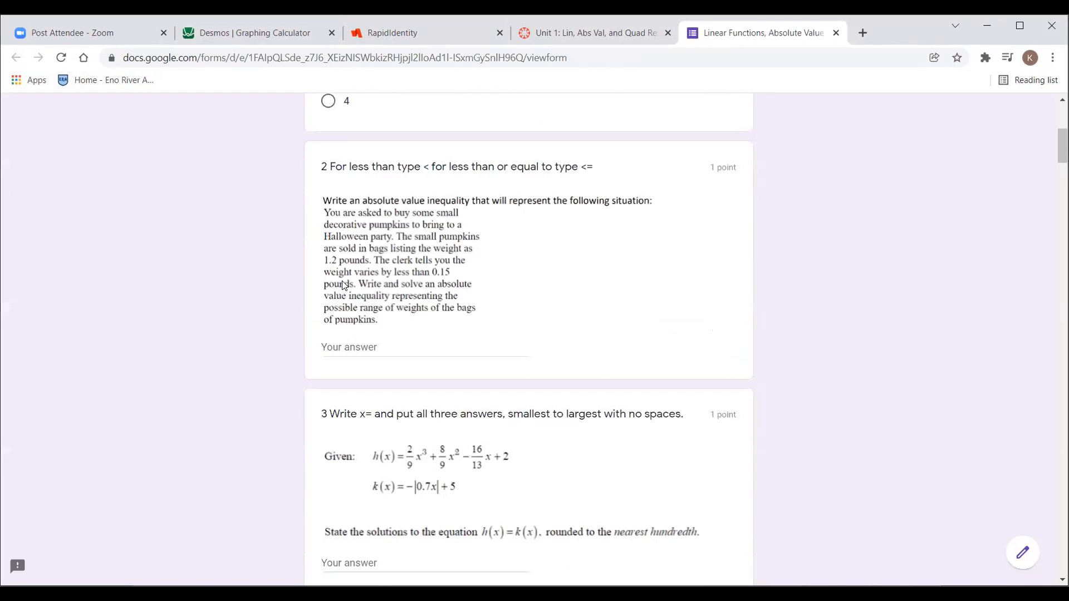
scroll(343, 285, "down", 8)
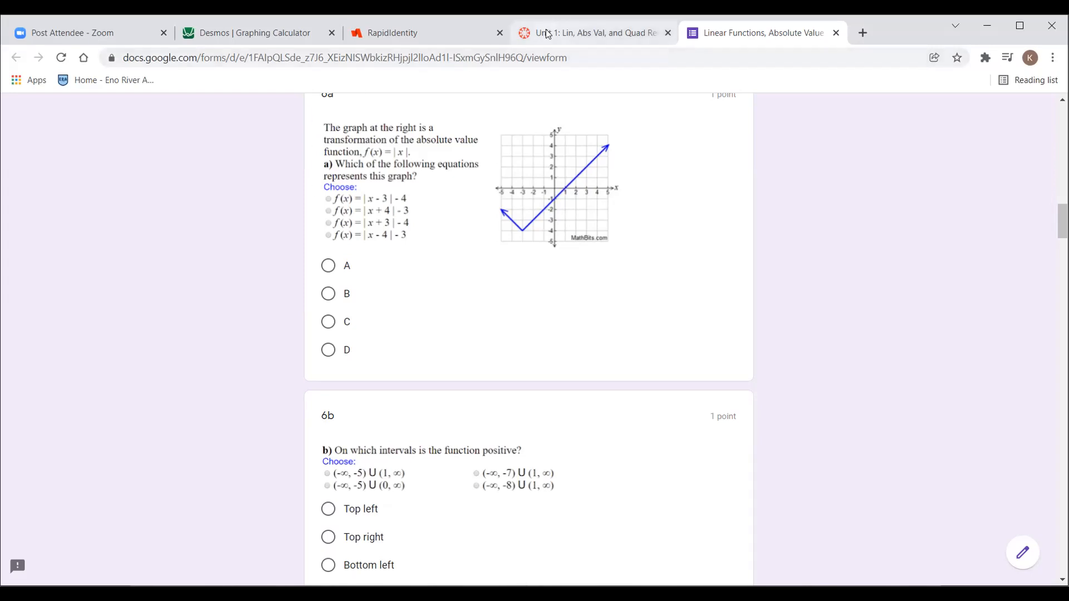
- Return to the Canvas course and bring up the module list for Unit 9: EOC Review (and Statistics)
left_click(590, 33)
left_click(112, 219)
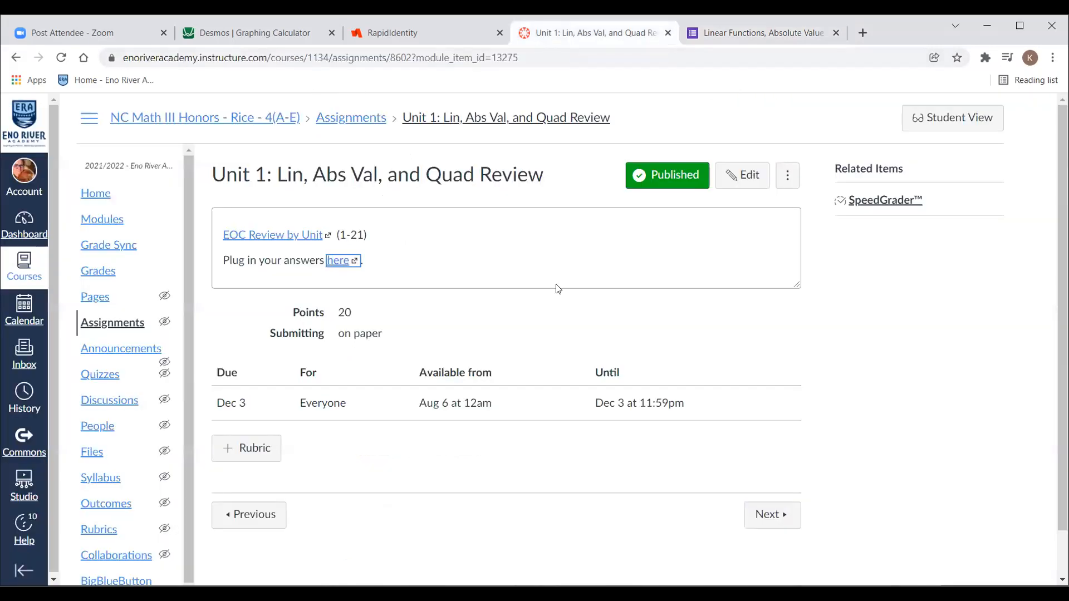
scroll(558, 289, "down", 2)
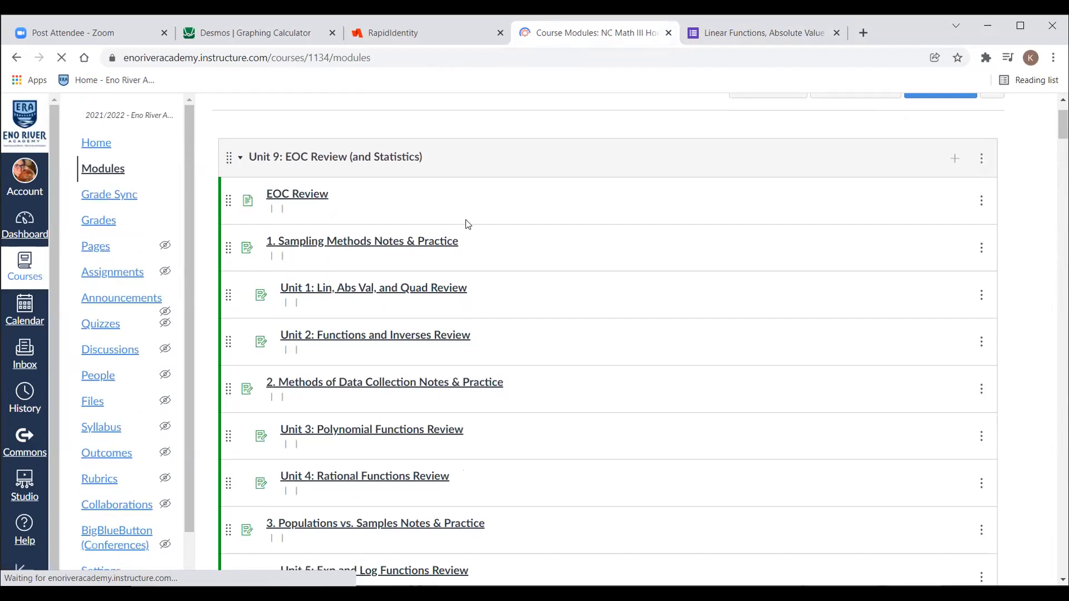